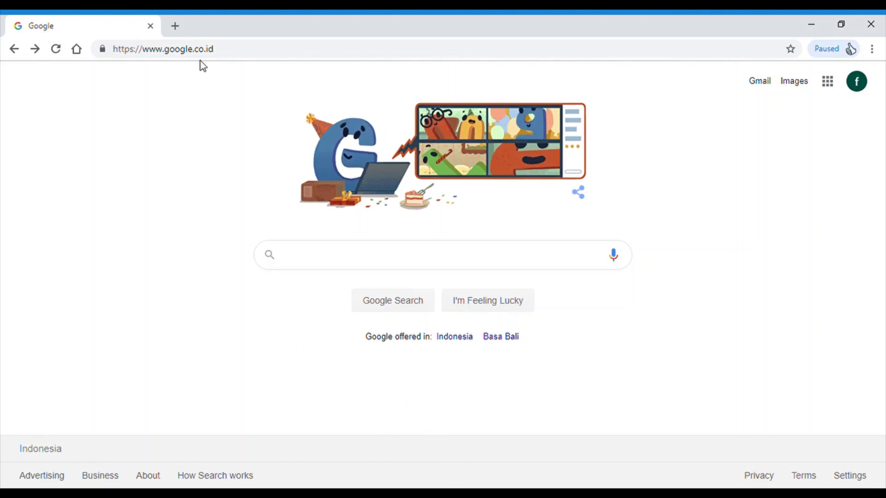
# - Search Google for 'google for' and open the 'Google Forms: Free Online Surveys for Personal Use' page
pyautogui.click(324, 263)
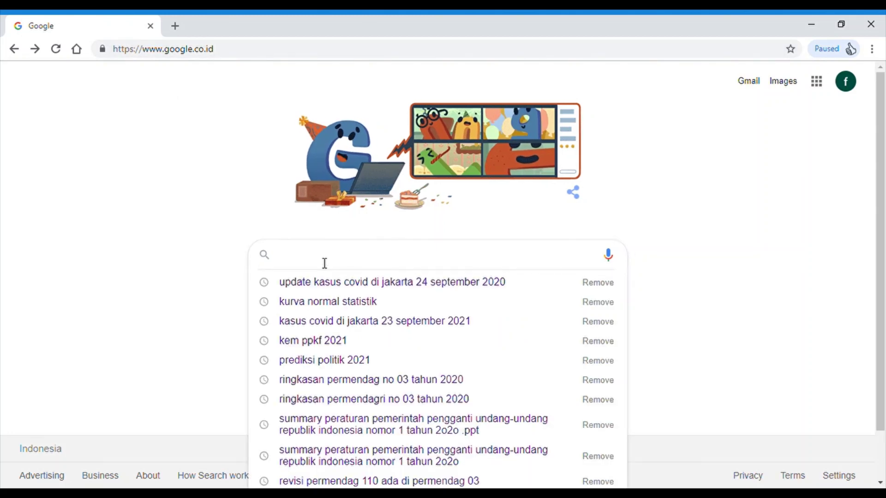
pyautogui.write('google for')
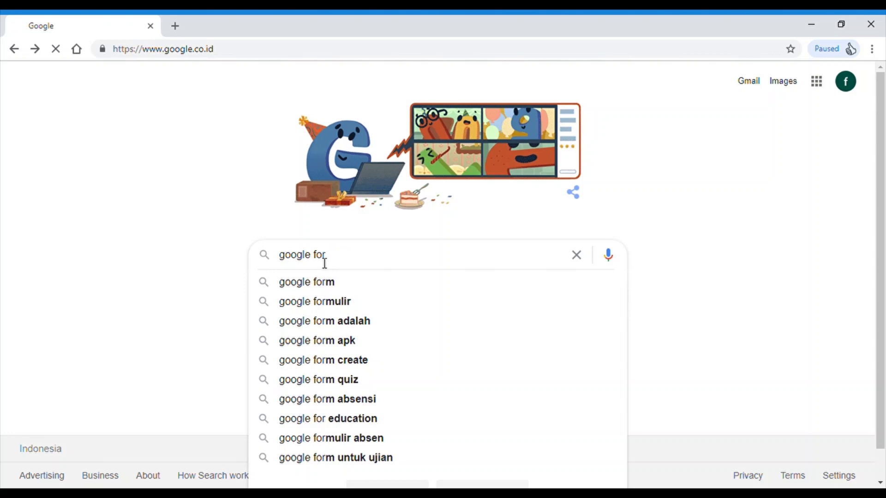
pyautogui.press('Return')
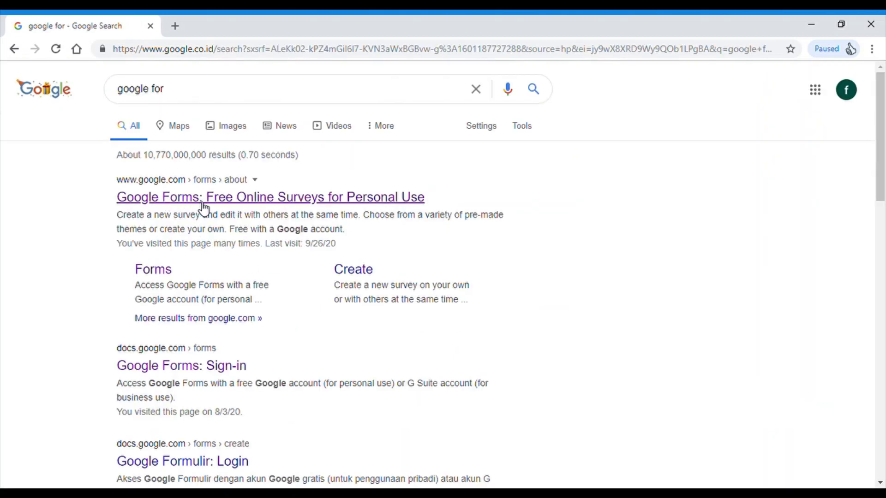
pyautogui.click(205, 210)
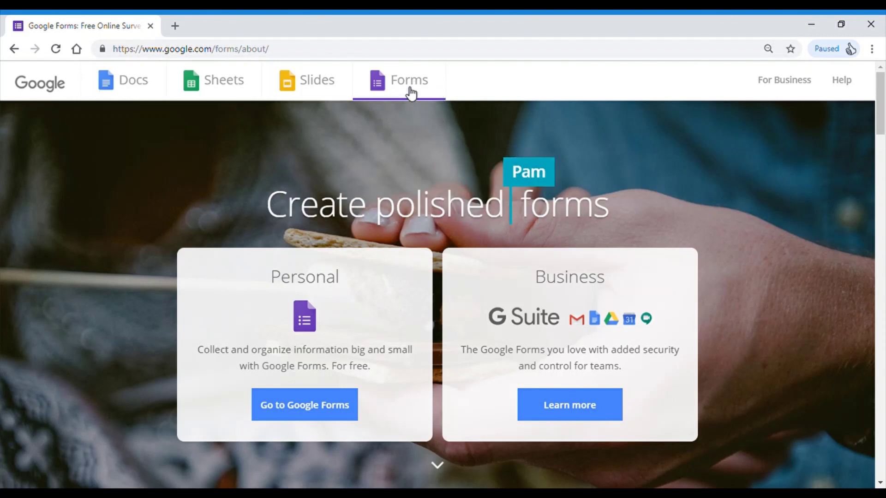
# - Go to the Google Forms home and start a new form from the Party Invite template
pyautogui.click(304, 411)
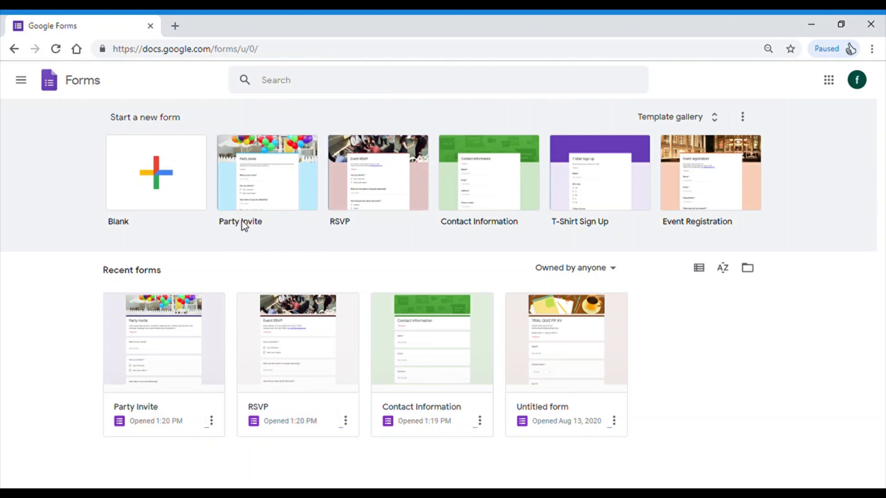
pyautogui.click(306, 194)
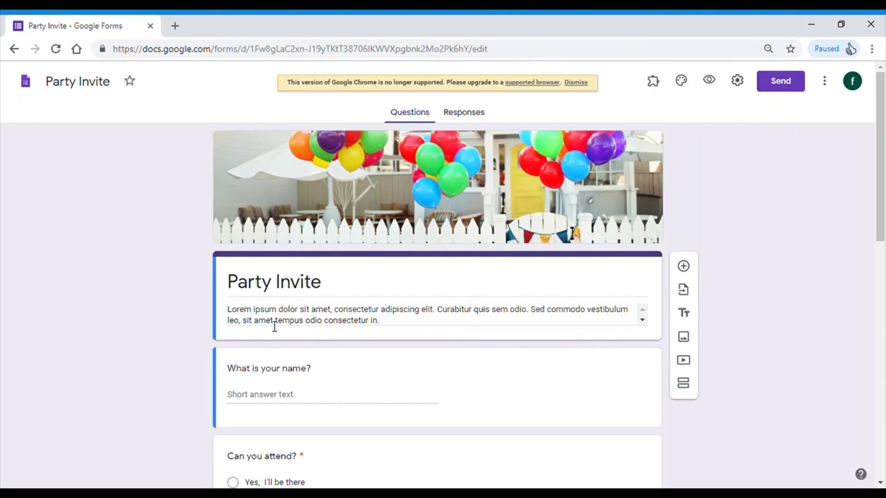
# - Retitle the form 'Party Invite - Birthday'
pyautogui.tripleClick(331, 291)
pyautogui.click(330, 291)
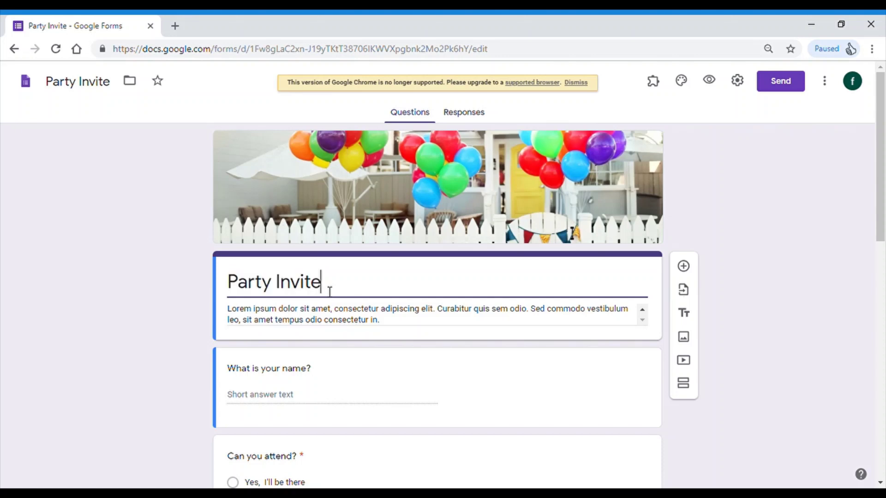
pyautogui.write('- Birthday')
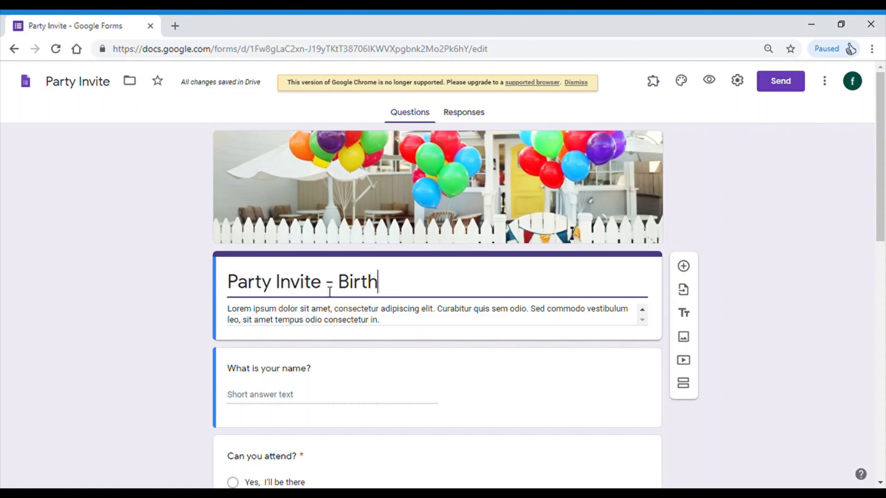
# - Replace the placeholder description with 'SN edu Birthday. scnkjafkwef'
pyautogui.tripleClick(280, 319)
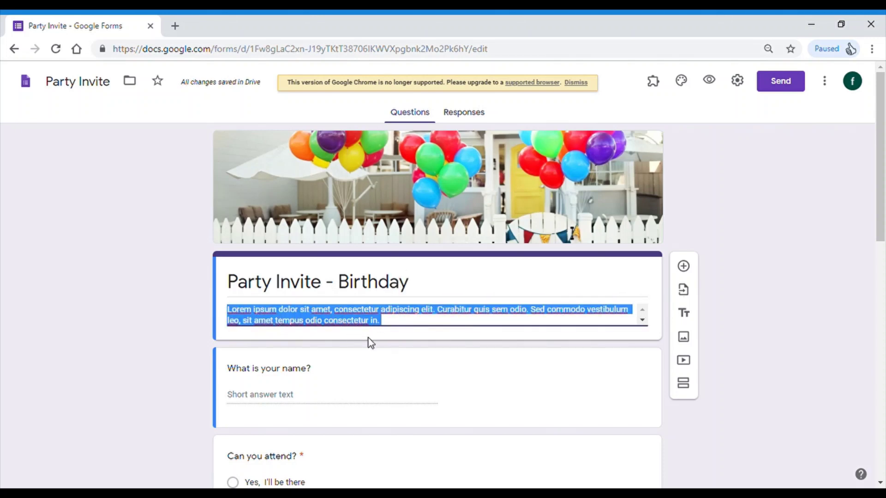
pyautogui.write('SN edu Birt')
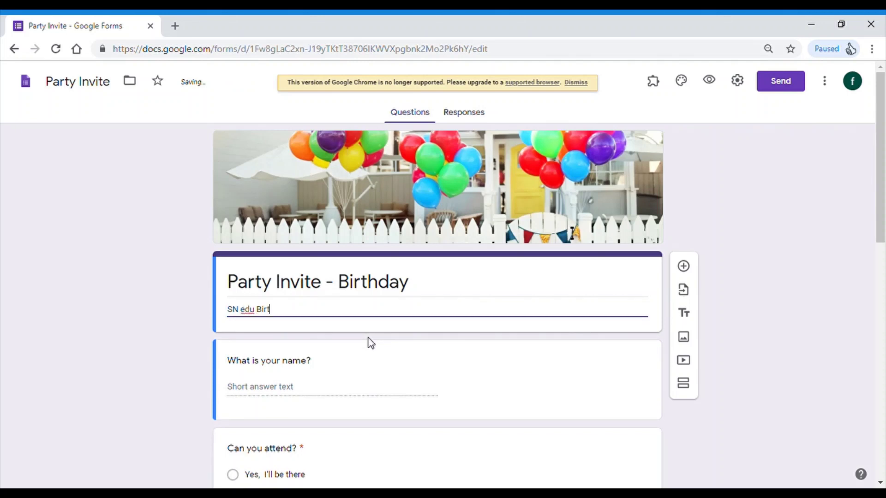
pyautogui.write('hday. scnkjafkwef')
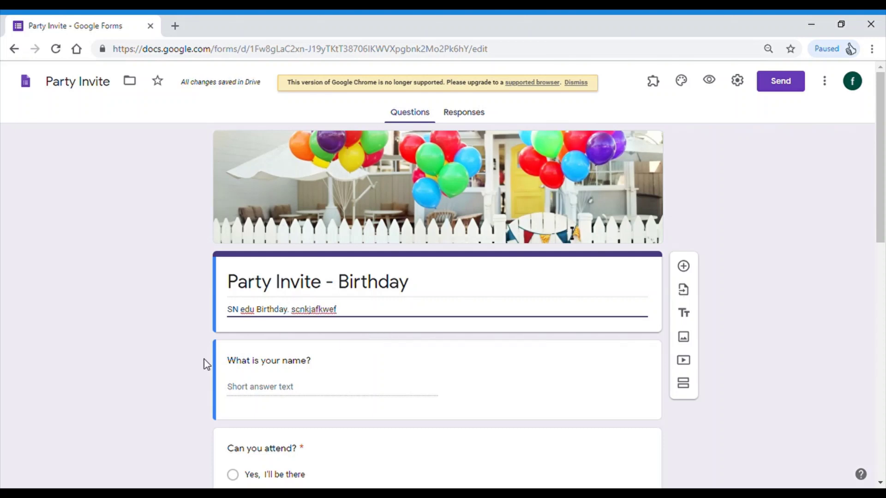
pyautogui.scroll(-2, 170, 332)
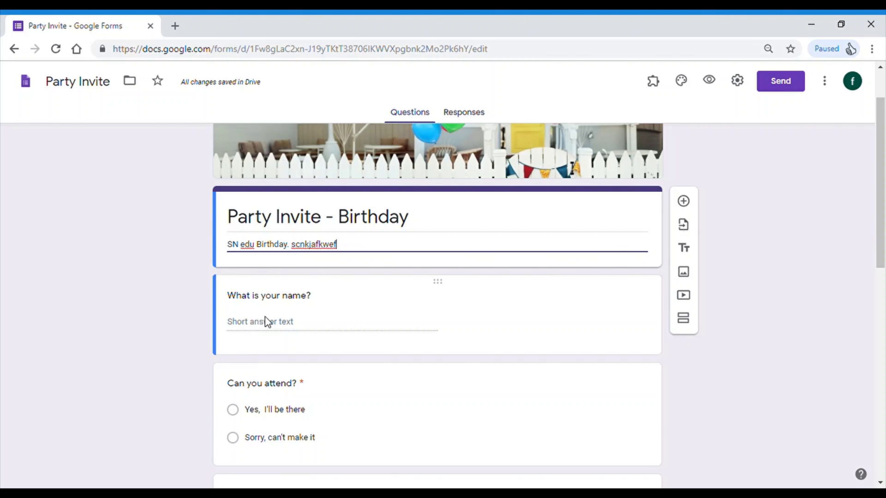
pyautogui.scroll(-1, 287, 328)
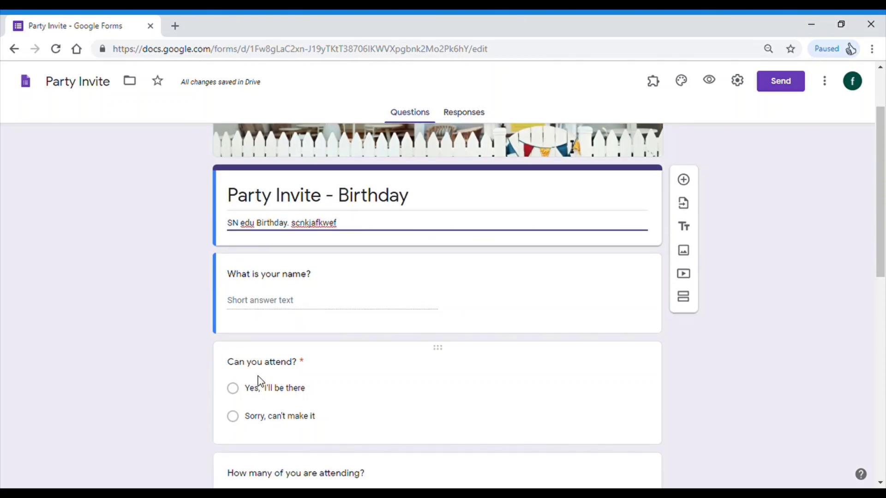
pyautogui.scroll(-3, 322, 372)
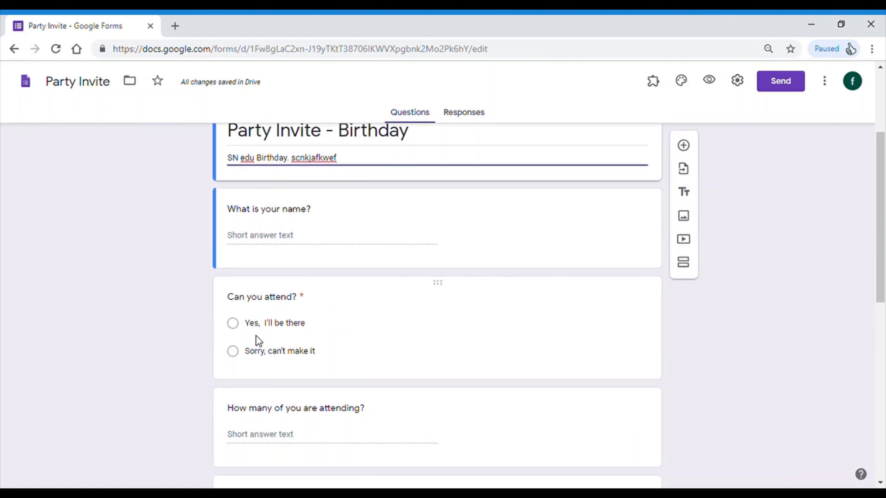
pyautogui.scroll(-1, 384, 389)
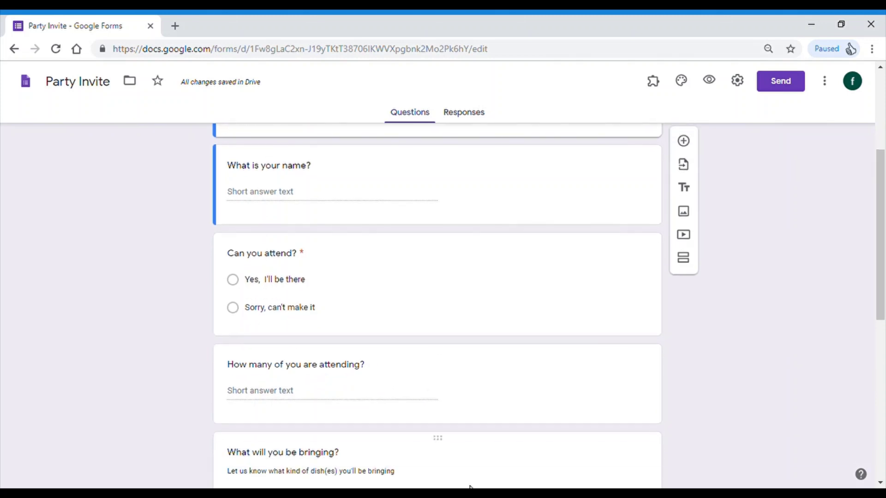
pyautogui.scroll(-3, 390, 338)
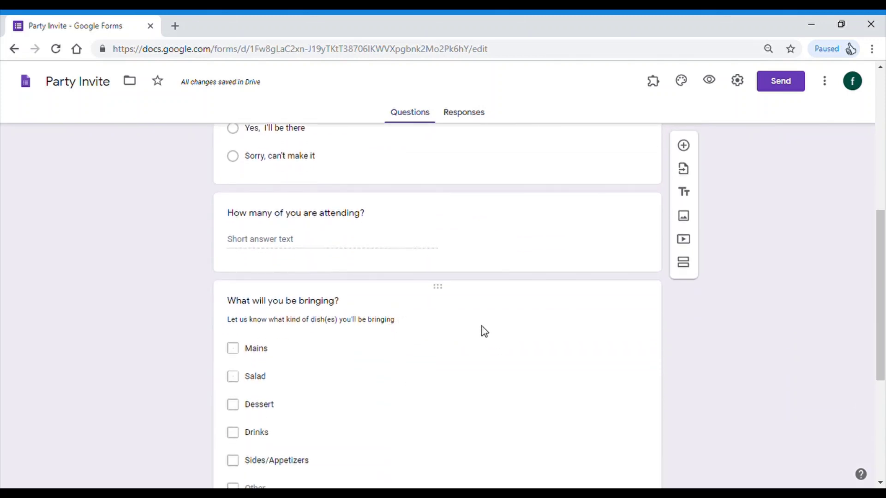
pyautogui.scroll(-1, 348, 327)
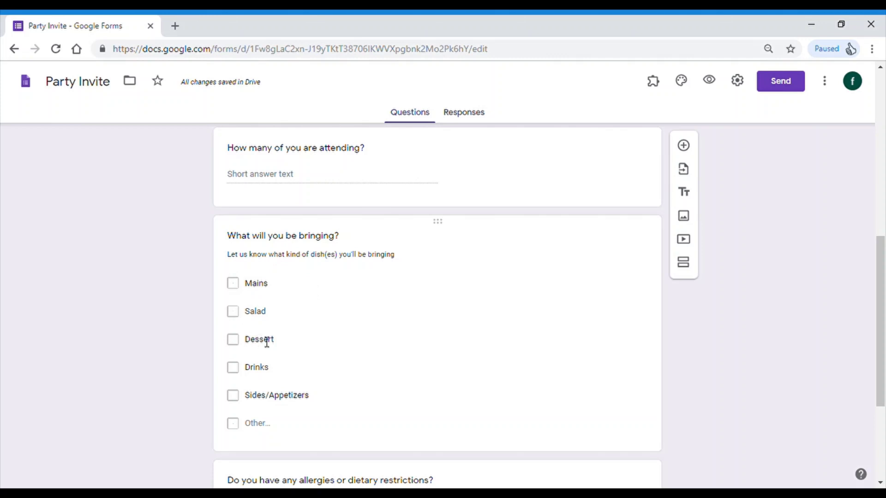
pyautogui.scroll(-1, 339, 399)
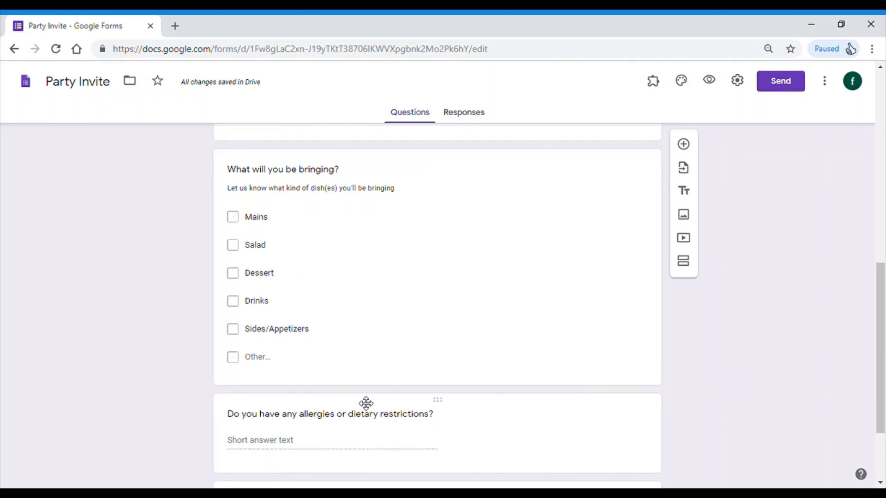
pyautogui.scroll(-1, 364, 404)
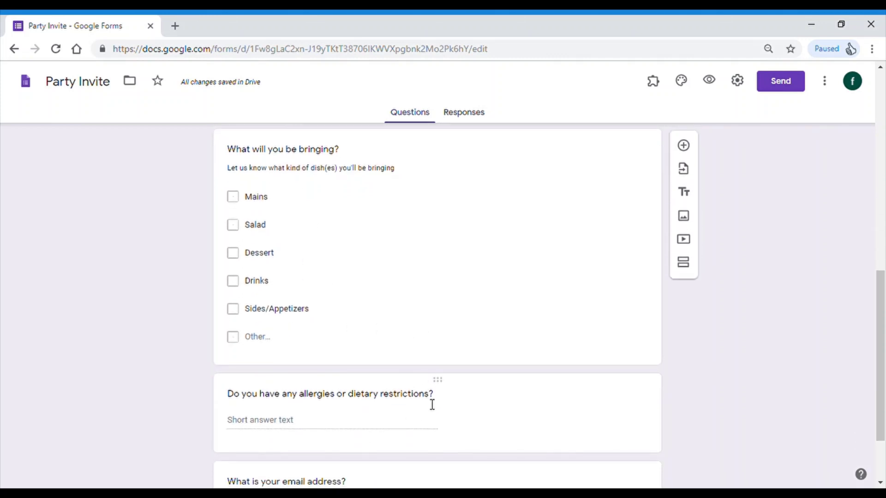
pyautogui.scroll(-2, 433, 408)
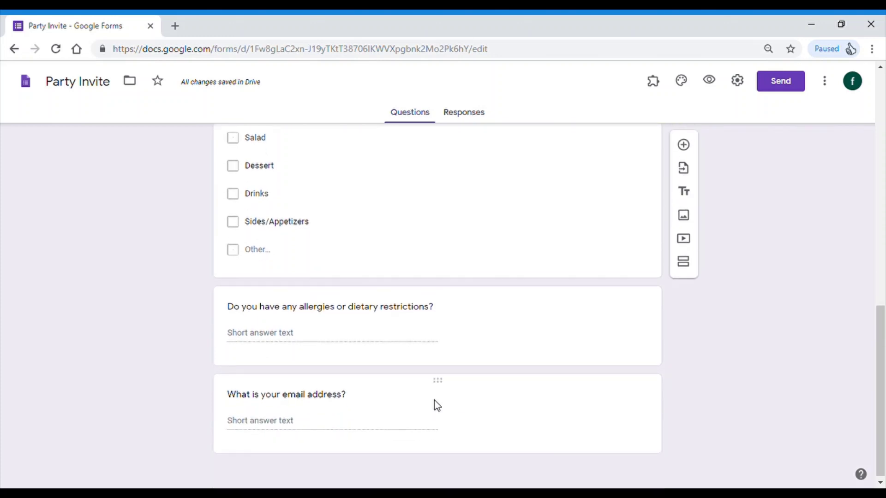
pyautogui.scroll(7, 305, 419)
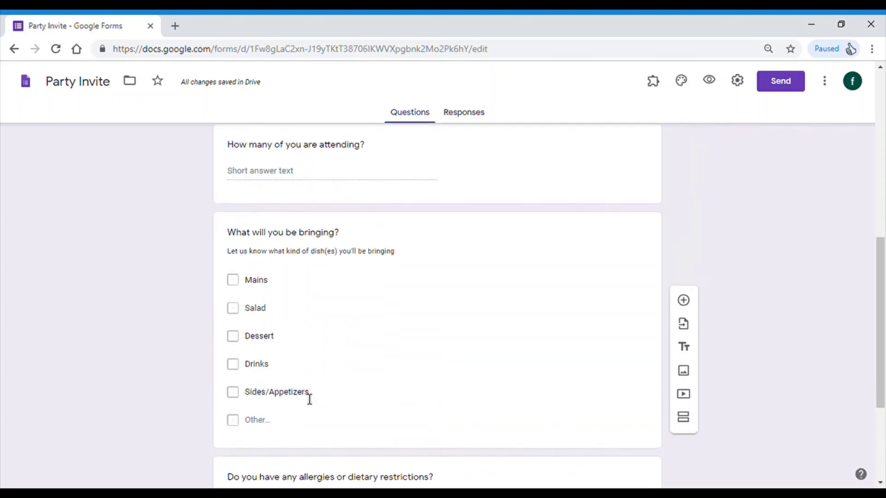
pyautogui.scroll(-1, 253, 479)
pyautogui.scroll(2, 434, 370)
pyautogui.scroll(5, 584, 233)
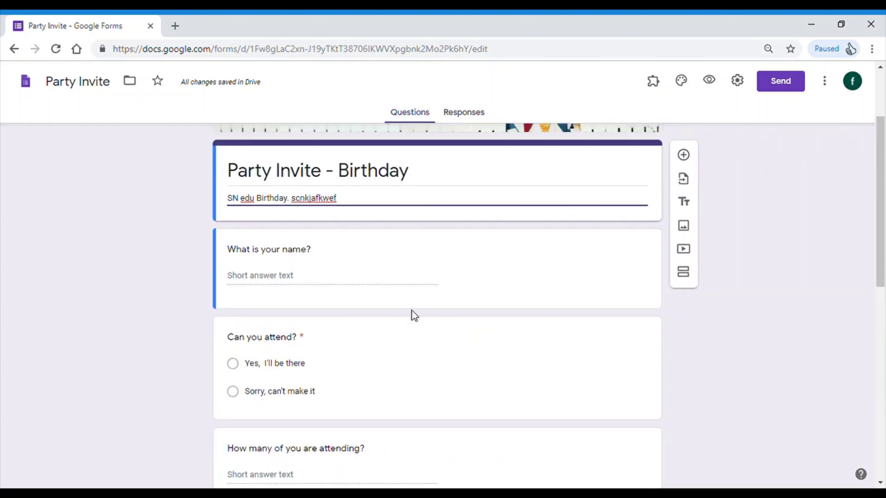
pyautogui.scroll(-12, 425, 312)
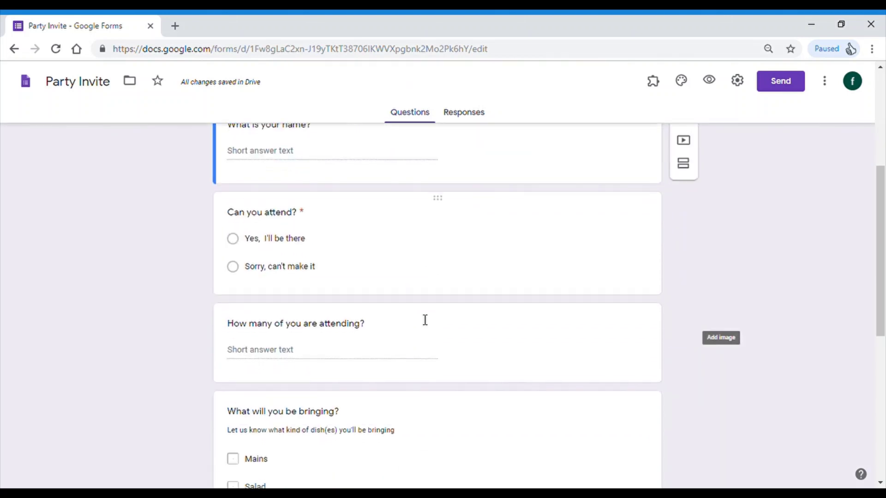
# - Add a new question titled 'No Handphone' below the email address question
pyautogui.click(509, 402)
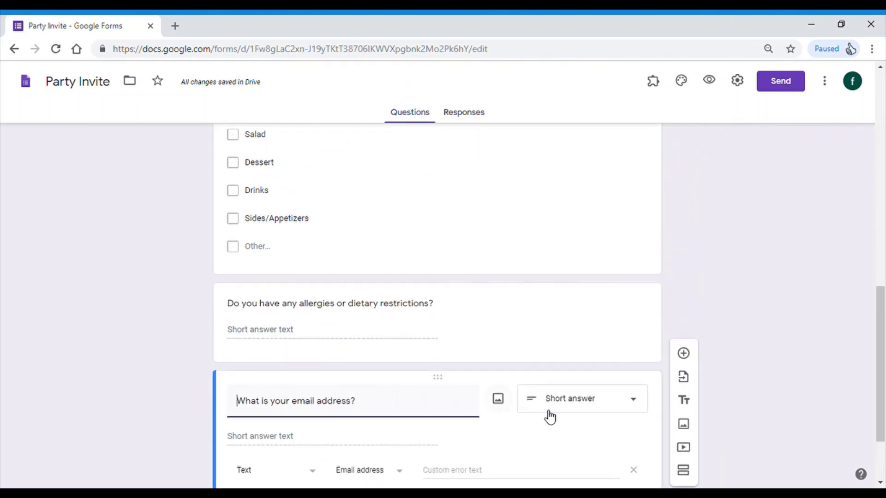
pyautogui.click(683, 290)
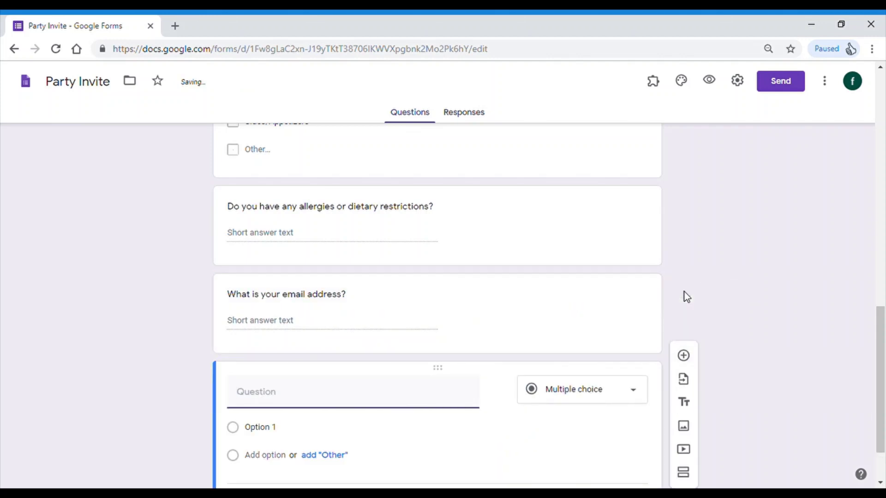
pyautogui.write('N')
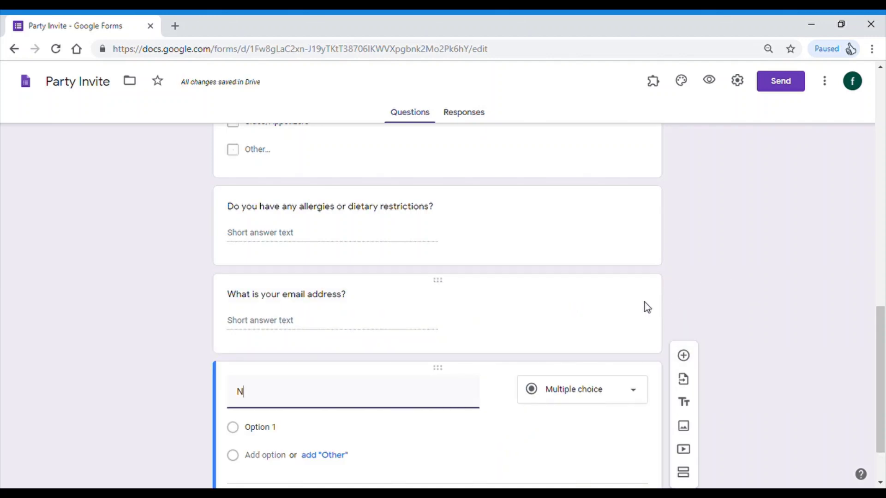
pyautogui.write('o Handp')
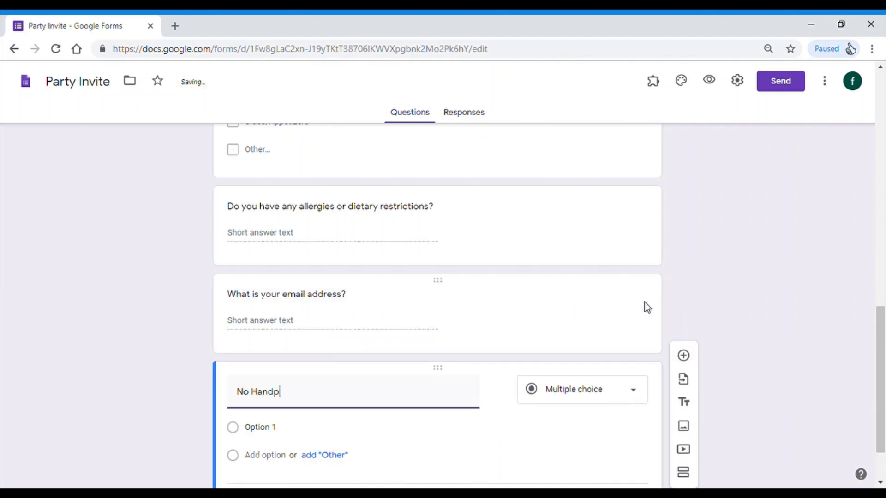
pyautogui.write('hone')
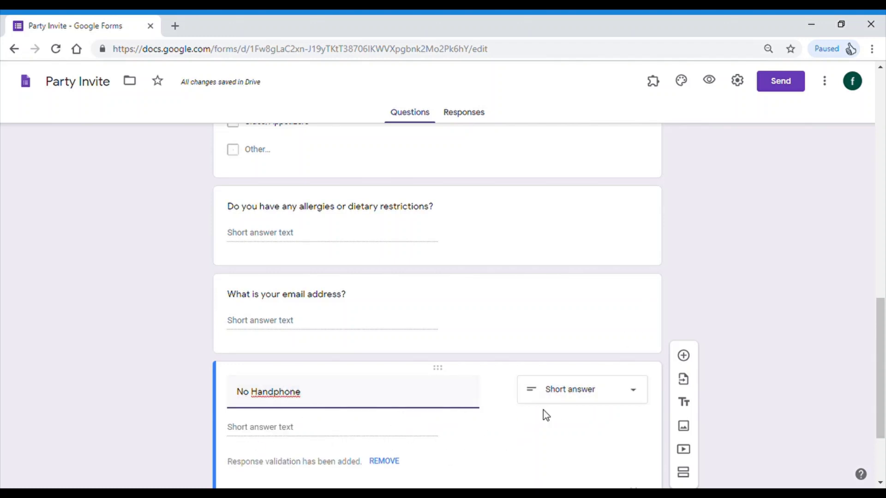
pyautogui.click(612, 397)
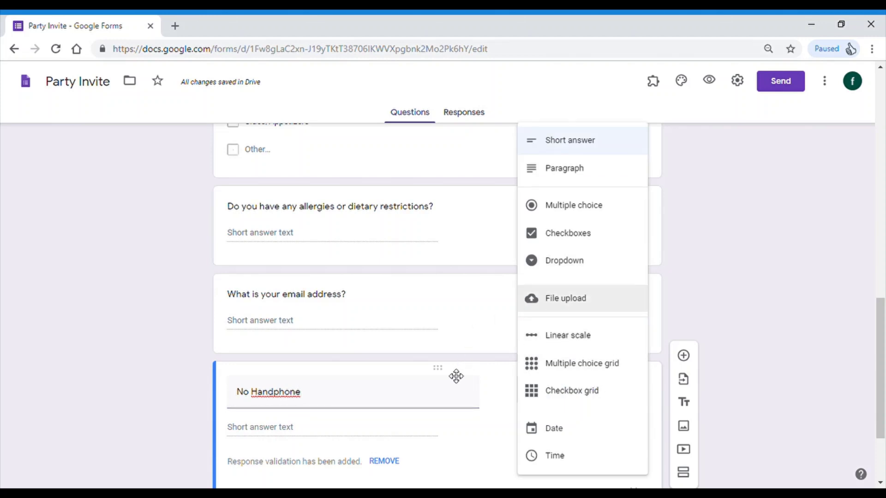
pyautogui.click(746, 278)
pyautogui.scroll(15, 350, 250)
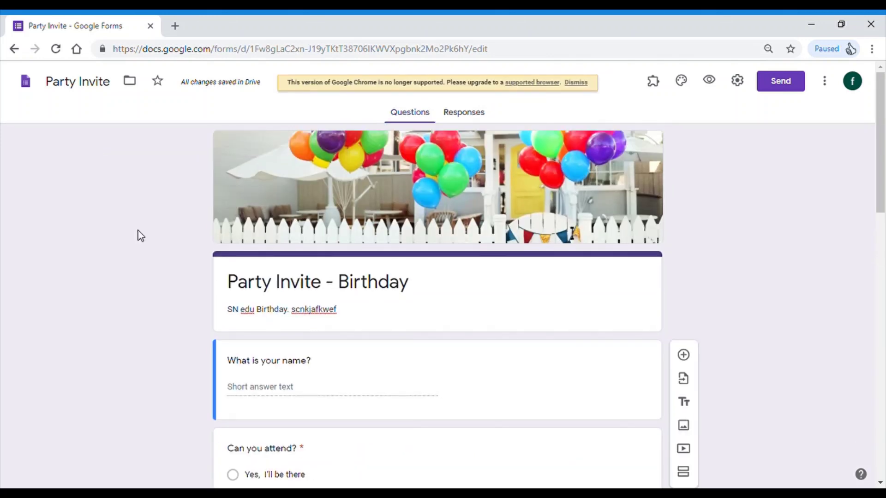
# - Start a new form from the Contact Information template and look through its questions
pyautogui.click(14, 49)
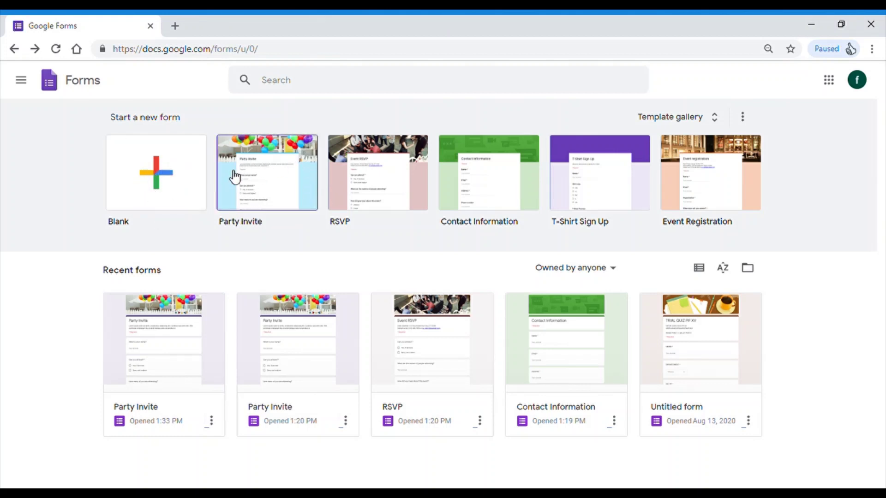
pyautogui.click(501, 193)
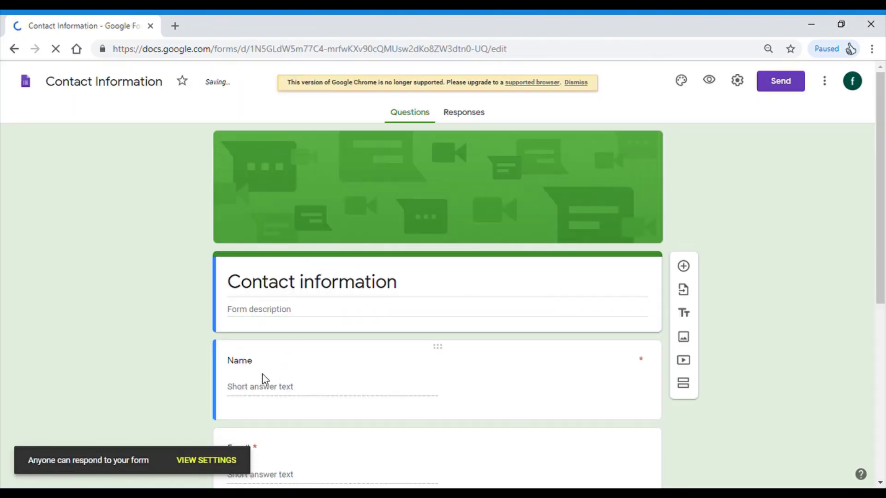
pyautogui.scroll(-3, 273, 344)
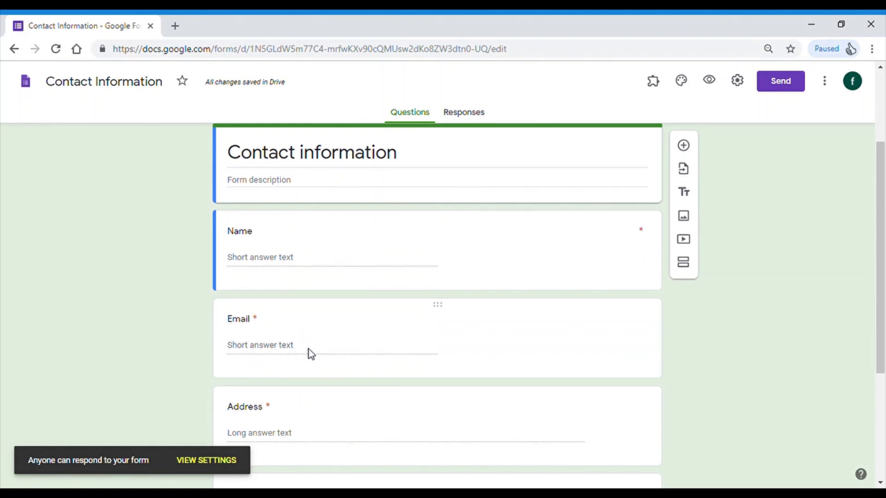
pyautogui.scroll(-1, 309, 350)
pyautogui.scroll(-3, 336, 338)
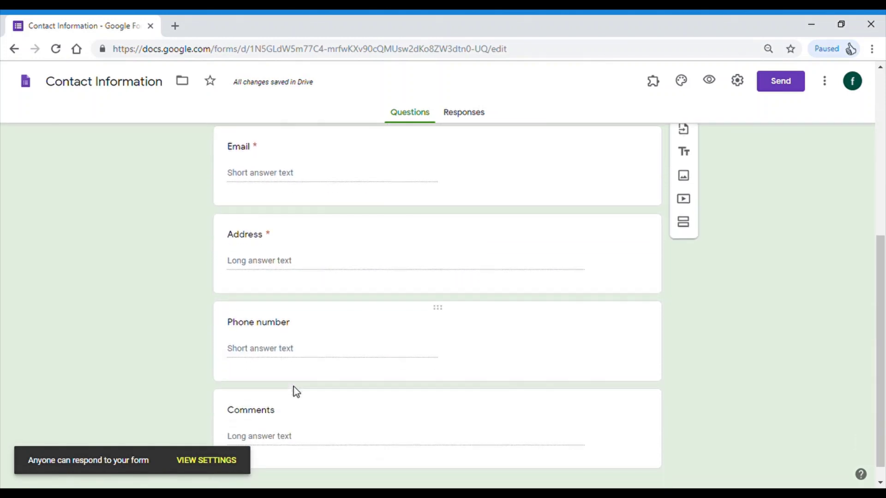
pyautogui.scroll(-1, 296, 392)
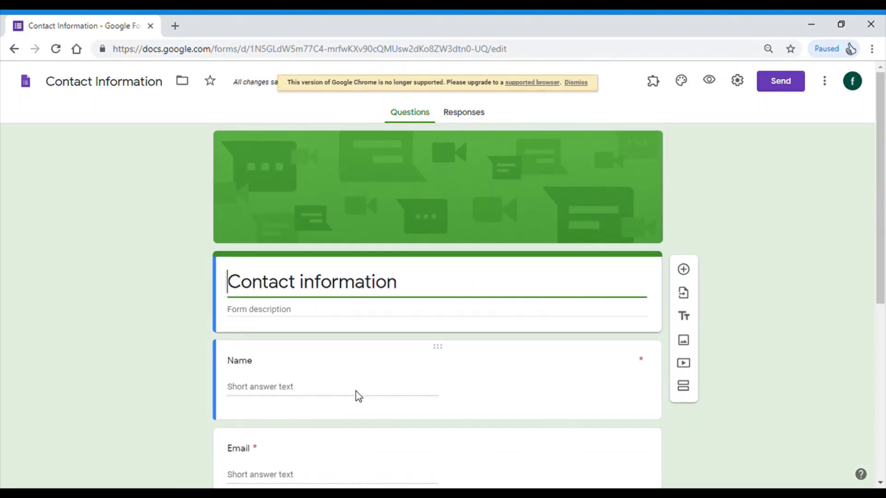
pyautogui.scroll(-8, 368, 392)
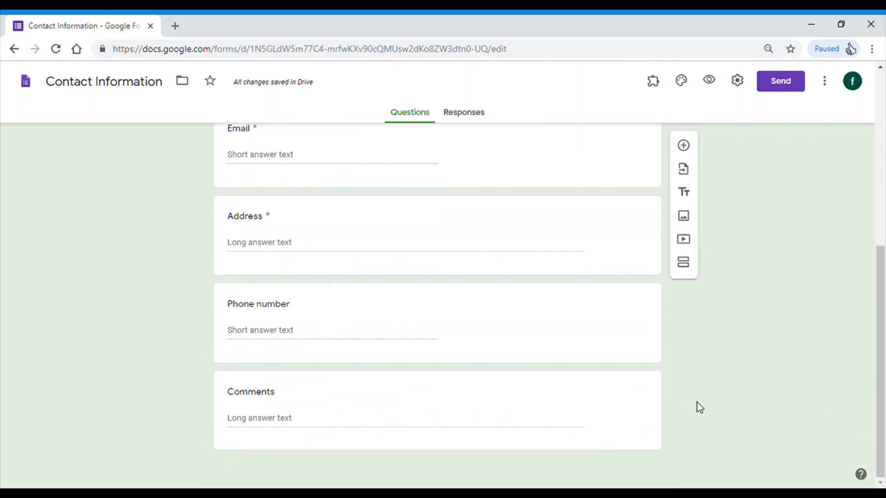
# - Delete the Address question from the contact form
pyautogui.click(446, 228)
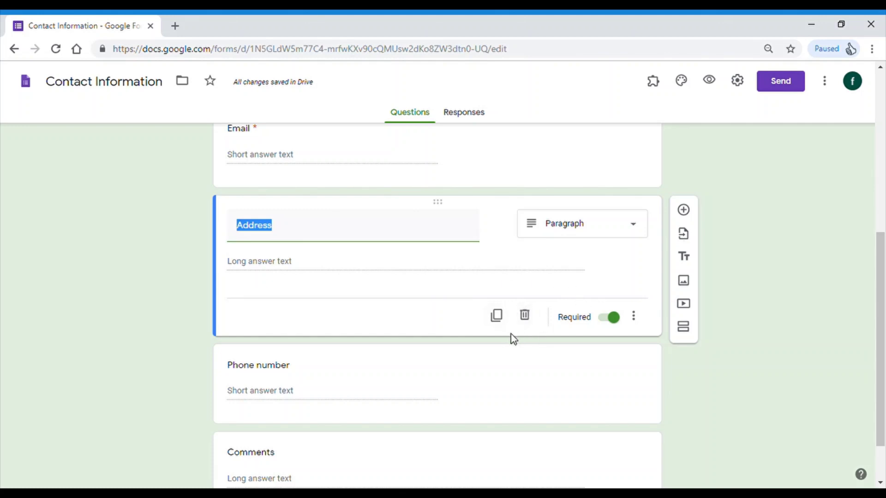
pyautogui.click(525, 317)
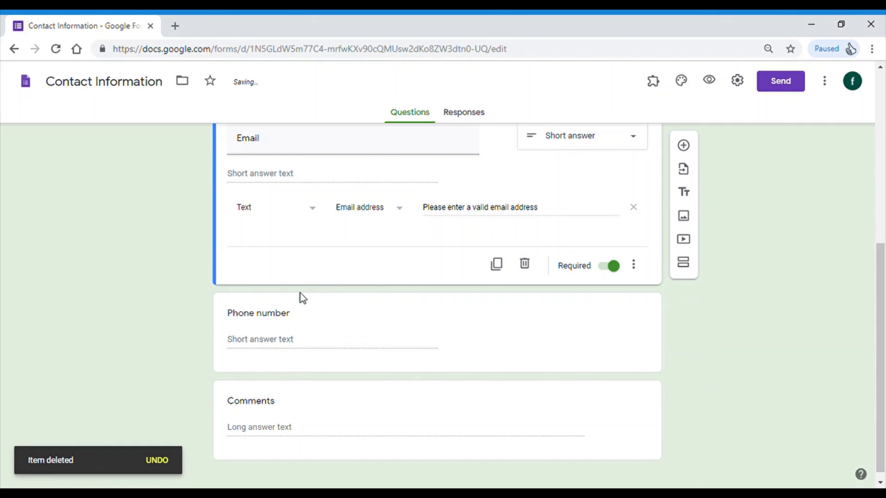
pyautogui.scroll(2, 305, 299)
# - Return to the forms home and start a form from the T-Shirt Sign Up template
pyautogui.scroll(-2, 306, 302)
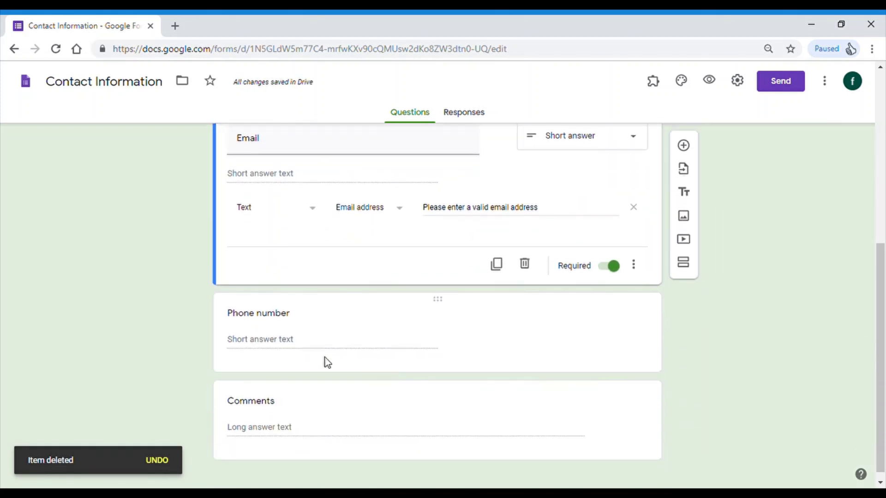
pyautogui.scroll(7, 326, 362)
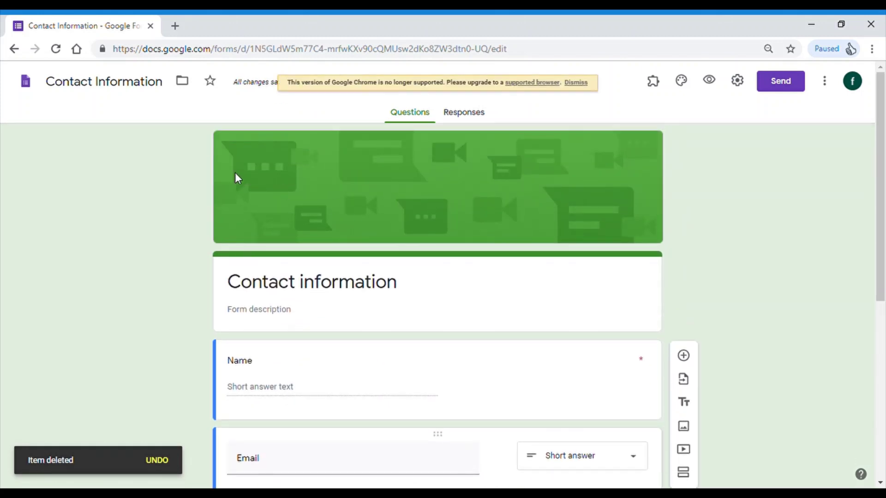
pyautogui.click(14, 48)
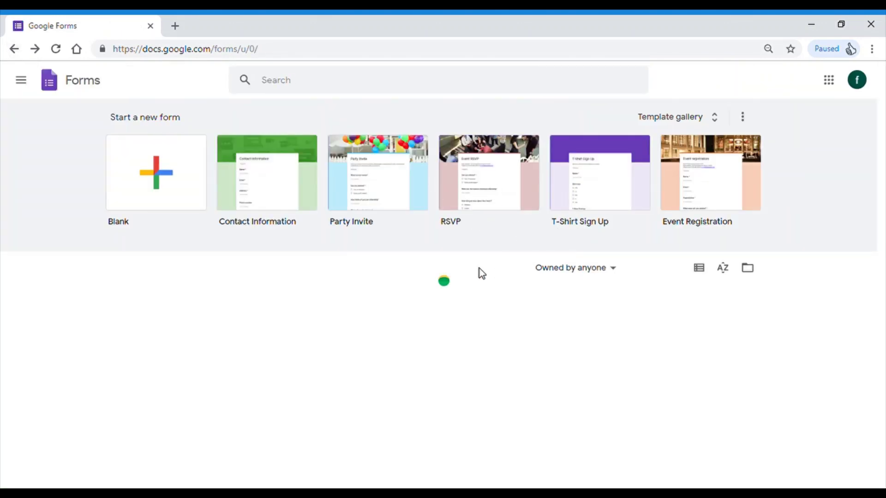
pyautogui.click(621, 190)
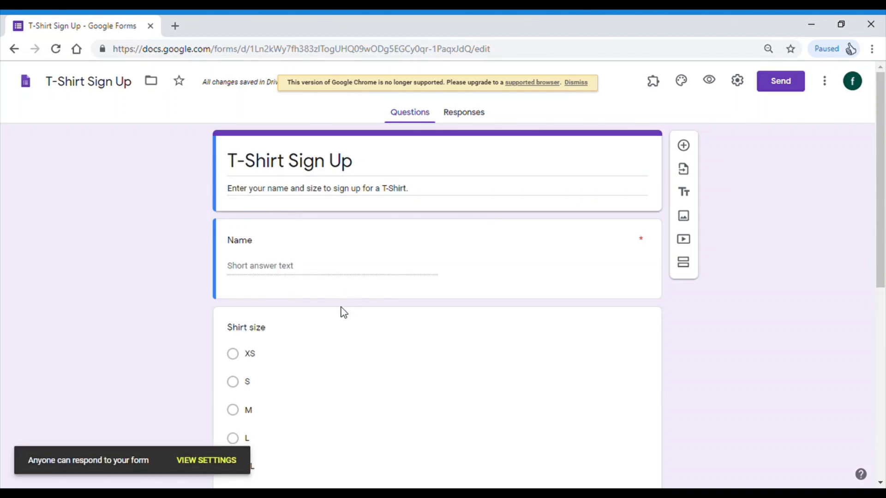
# - Review the T-Shirt Sign Up questions, including Other thoughts or comments, then return to the forms home
pyautogui.scroll(-4, 272, 332)
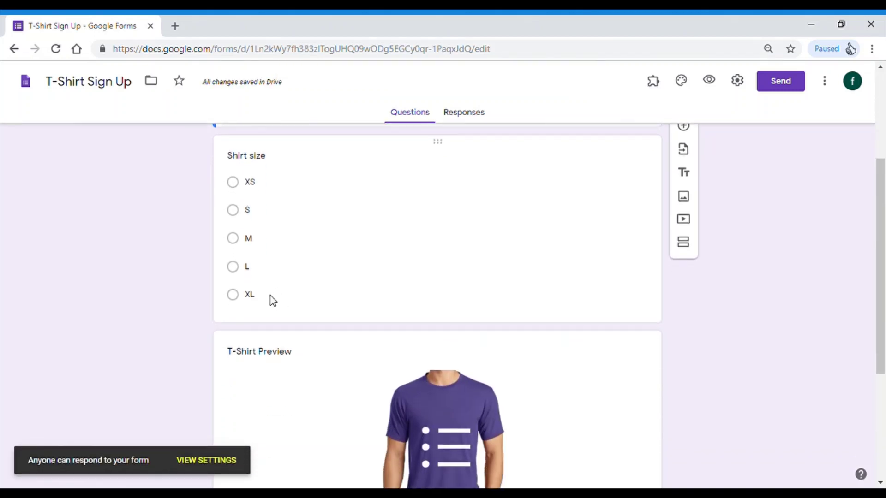
pyautogui.scroll(-3, 274, 301)
pyautogui.scroll(7, 352, 242)
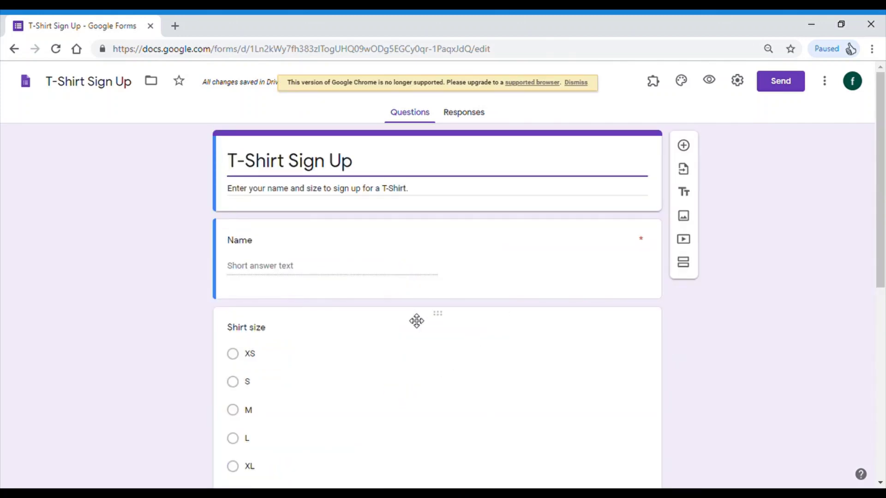
pyautogui.scroll(-7, 422, 328)
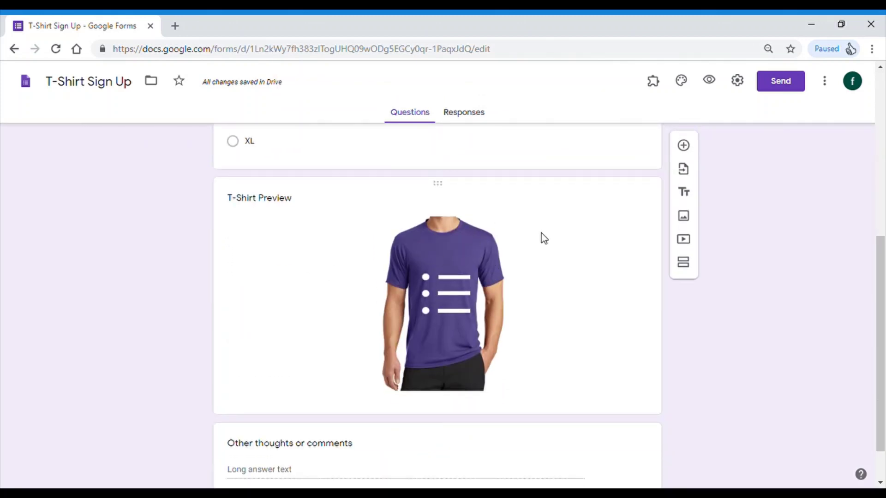
pyautogui.scroll(-1, 392, 300)
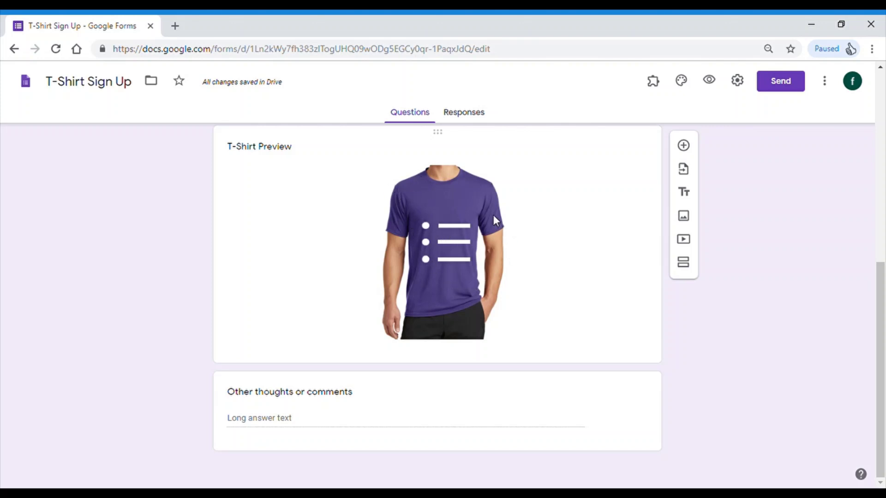
pyautogui.click(277, 421)
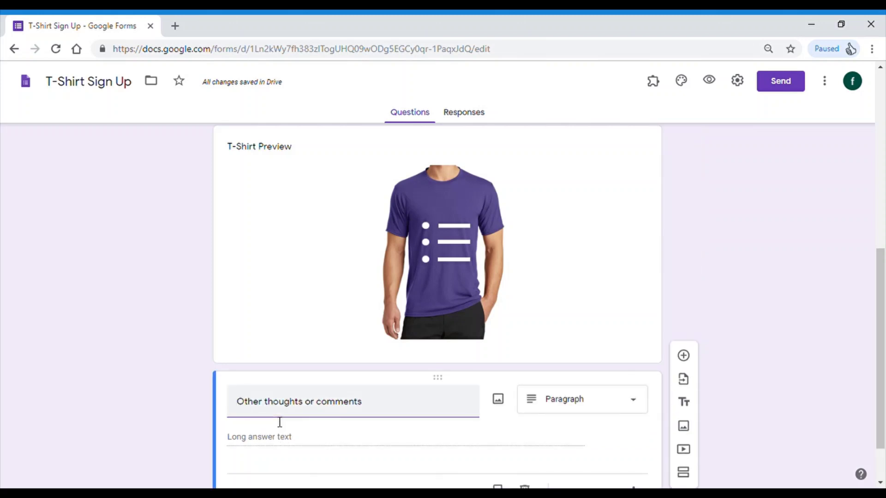
pyautogui.scroll(-1, 341, 436)
pyautogui.scroll(-1, 333, 439)
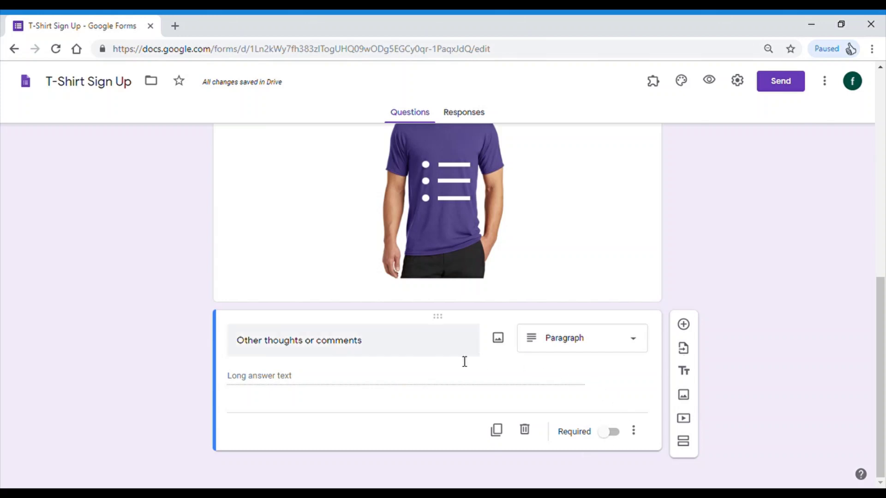
pyautogui.scroll(3, 449, 240)
pyautogui.scroll(-3, 449, 240)
pyautogui.scroll(-1, 450, 244)
pyautogui.scroll(3, 472, 265)
pyautogui.scroll(8, 469, 249)
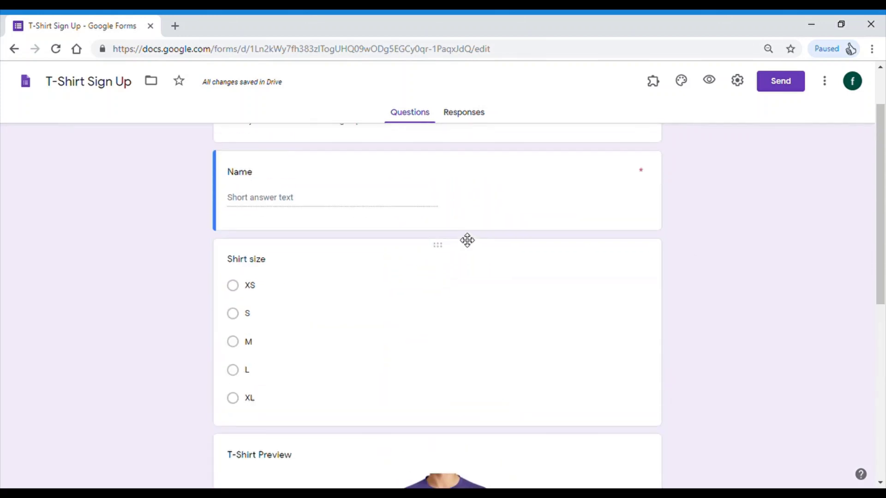
pyautogui.click(13, 49)
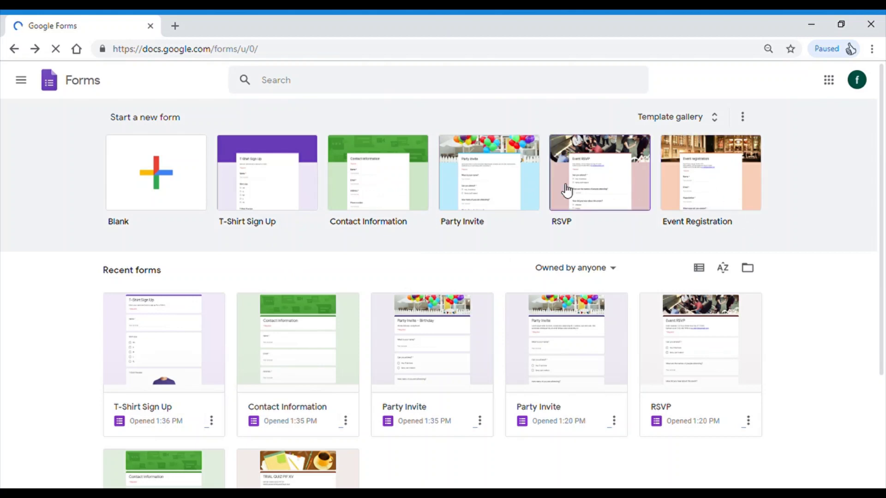
# - Create a new Untitled form from the Blank tile
pyautogui.click(164, 192)
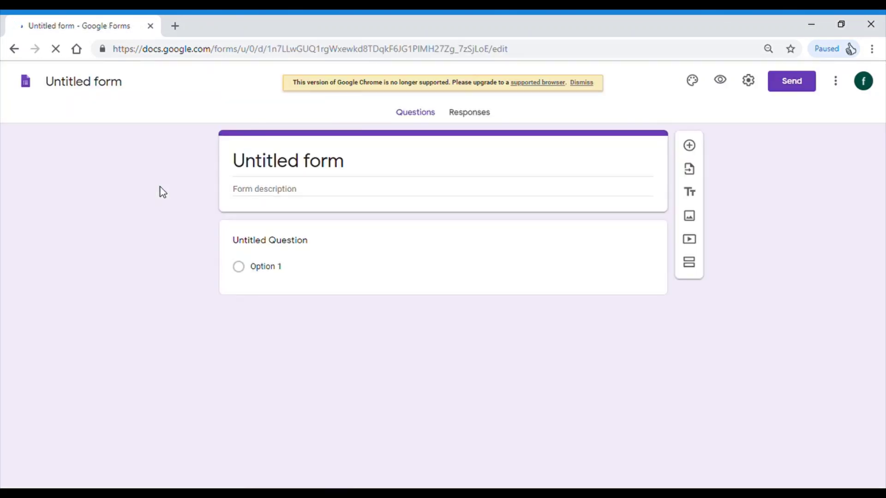
# - Title the form 'PESERTA GROUP DISKUSI POLITIK'
pyautogui.click(288, 164)
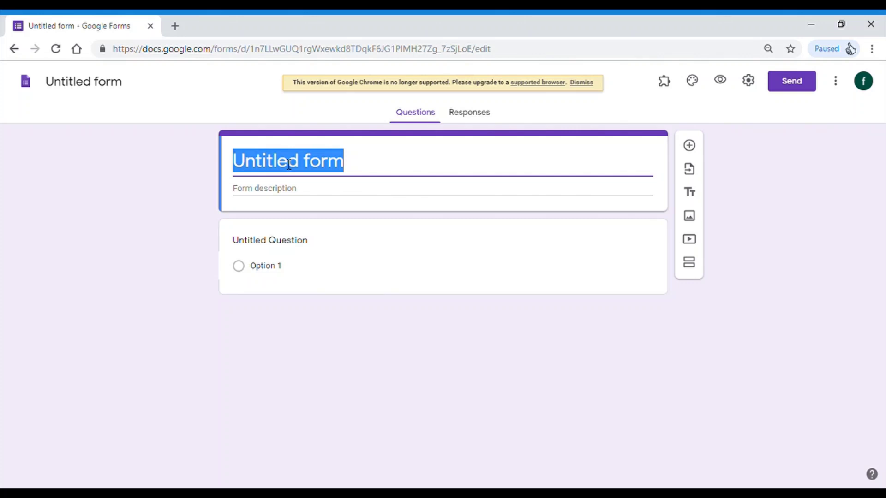
pyautogui.write('PESERTA ')
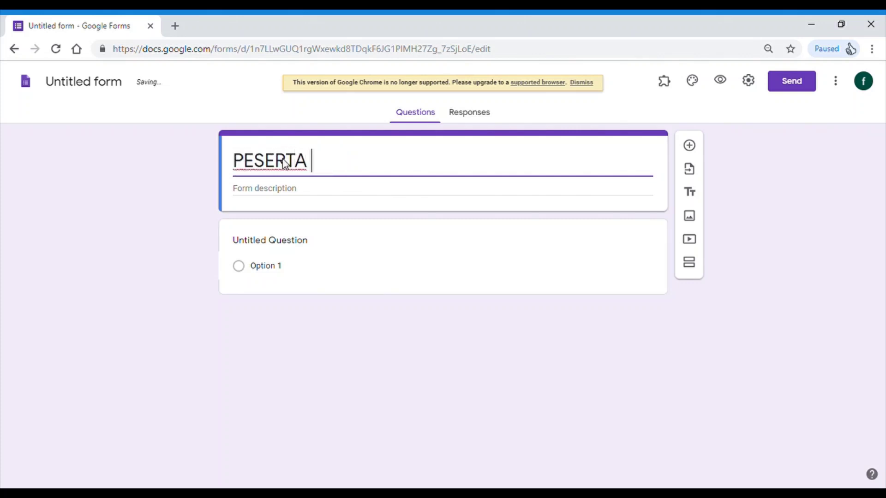
pyautogui.write('GOR')
pyautogui.press('BackSpace')
pyautogui.press('BackSpace')
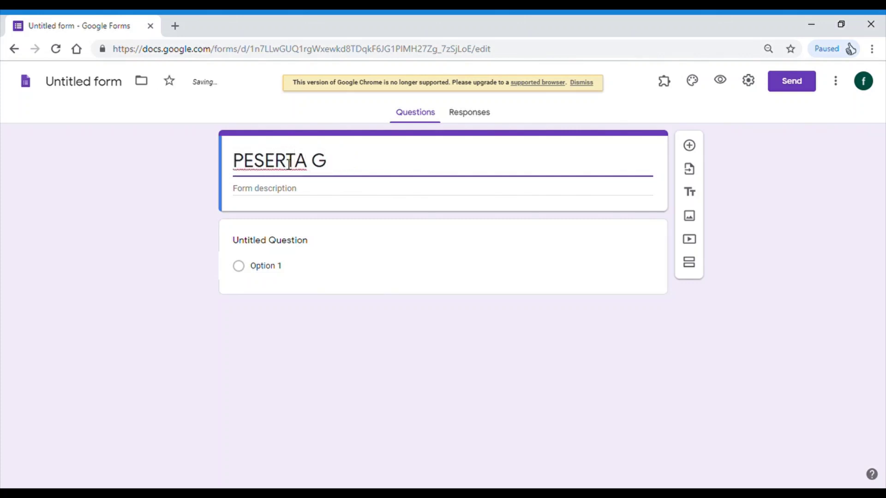
pyautogui.write('ROUP DISKU')
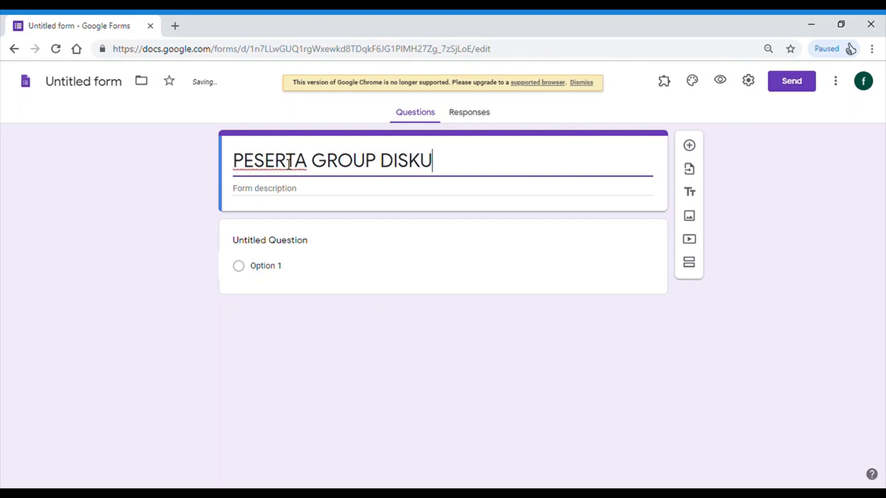
pyautogui.write('SI POLITI')
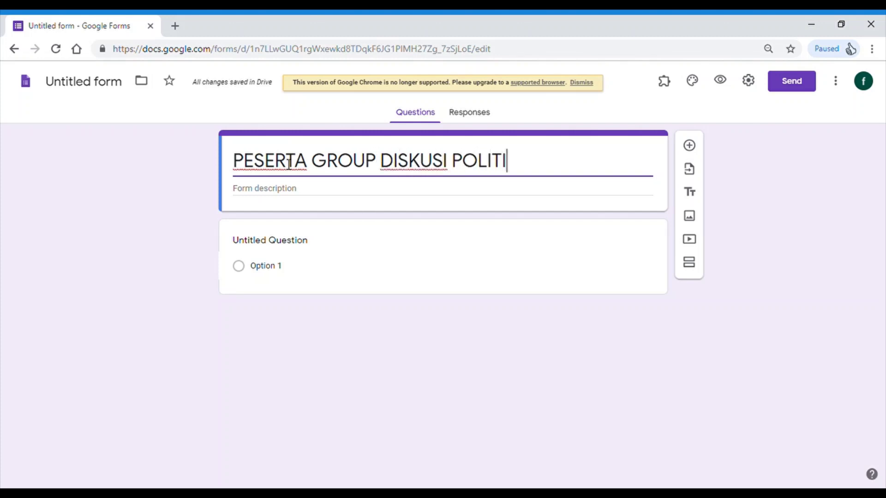
pyautogui.write('K')
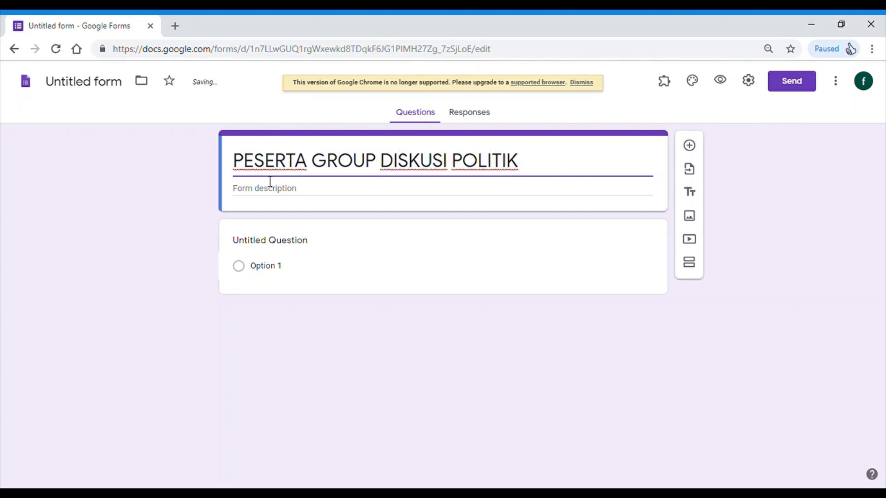
# - Add the description 'Group ini adalah tempat sharing mengenai kebijakan politik di Kecamatan A.'
pyautogui.click(264, 190)
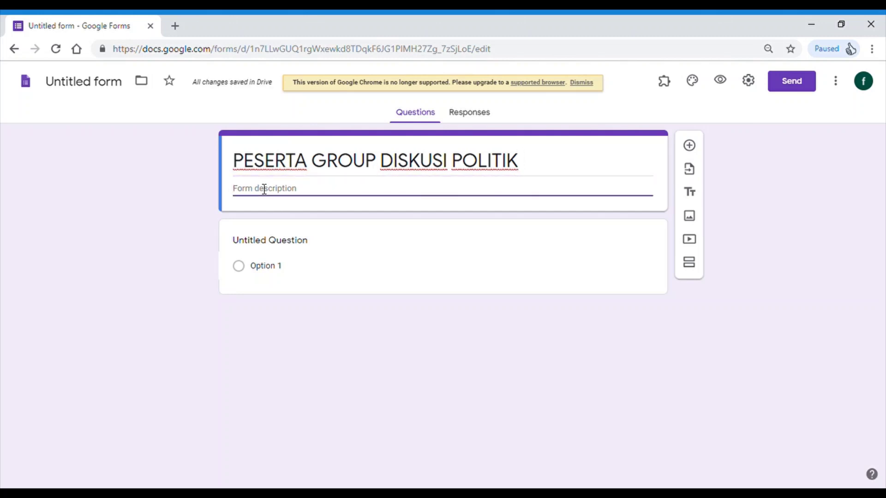
pyautogui.write('Group ini adalah')
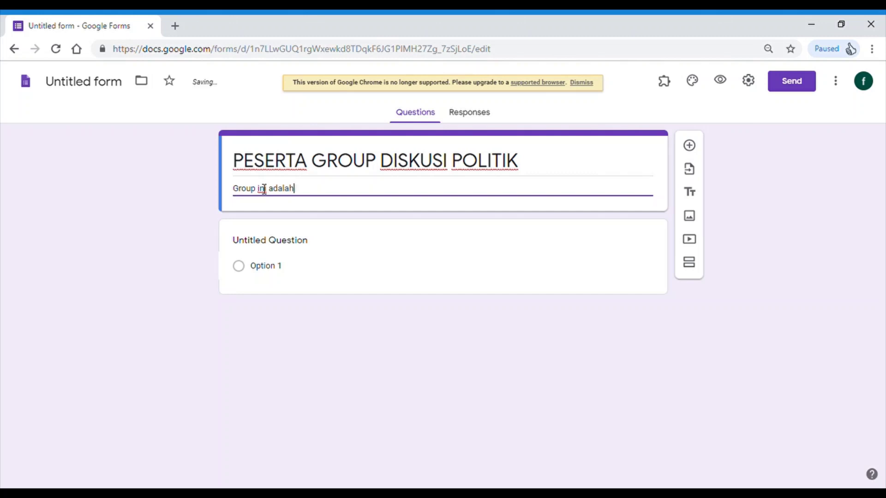
pyautogui.write(' tempat sh')
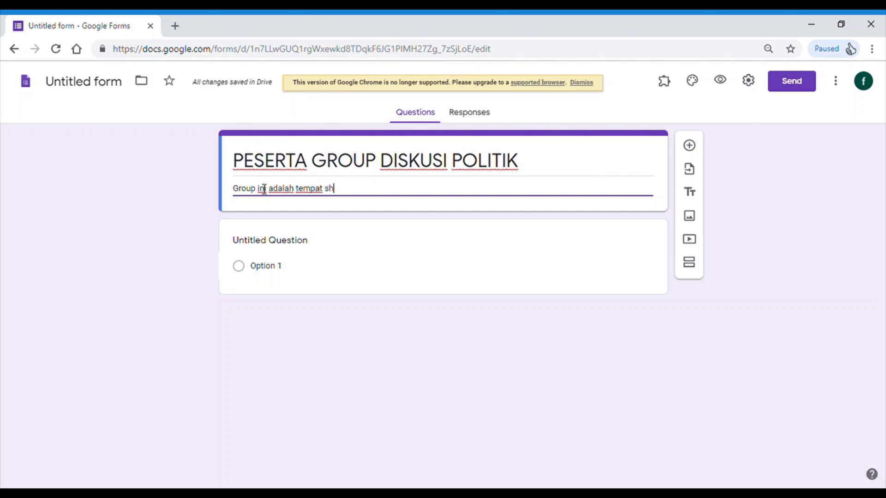
pyautogui.write('aein ')
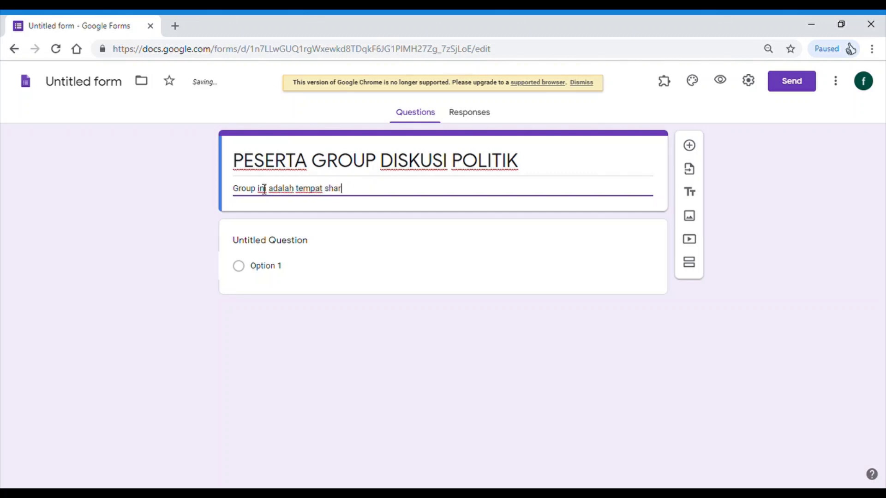
pyautogui.write(' k')
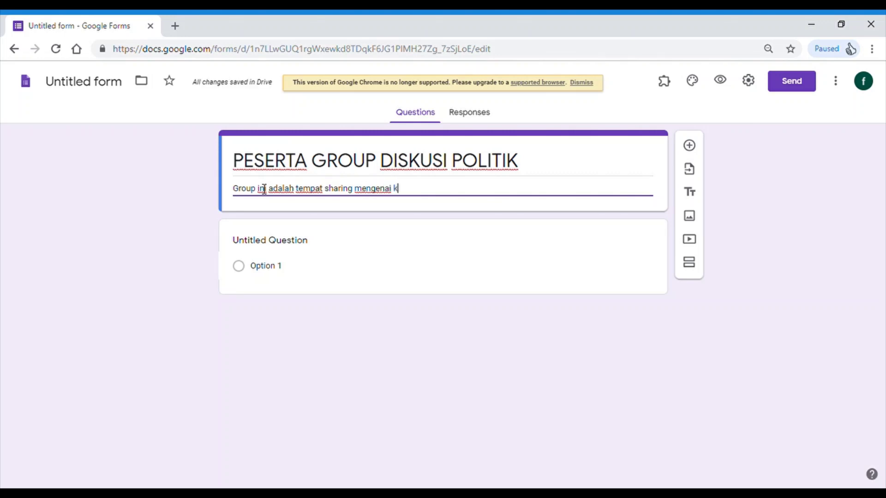
pyautogui.write('ebijakan ')
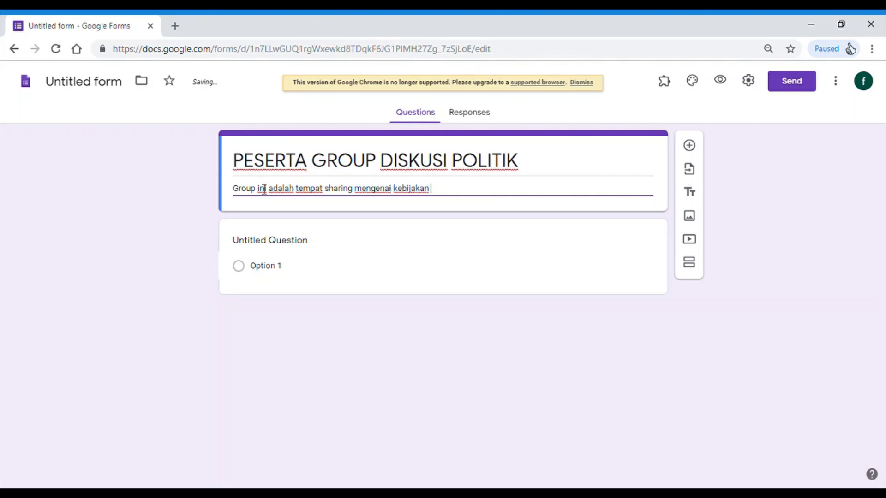
pyautogui.write('politik d')
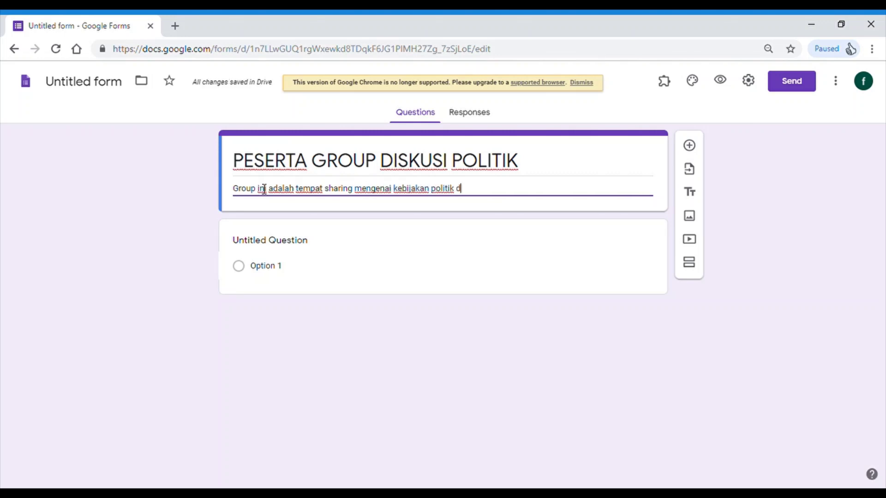
pyautogui.write('i Kecamtan A')
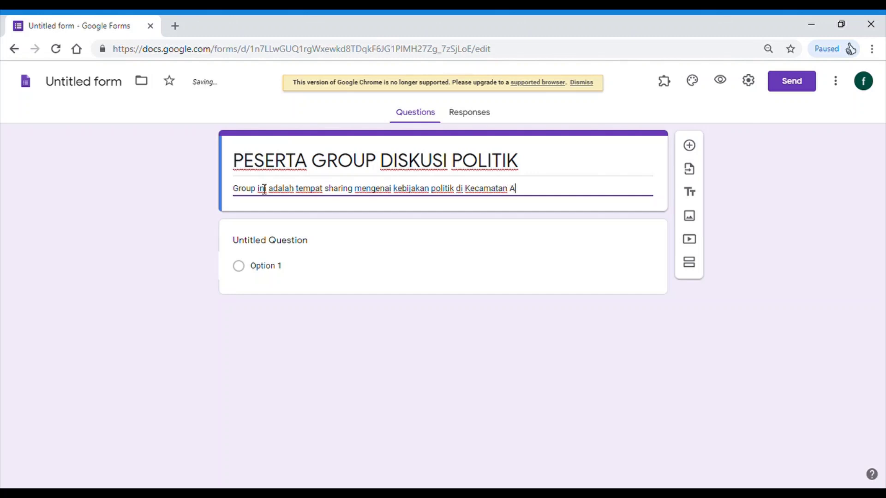
pyautogui.write('.')
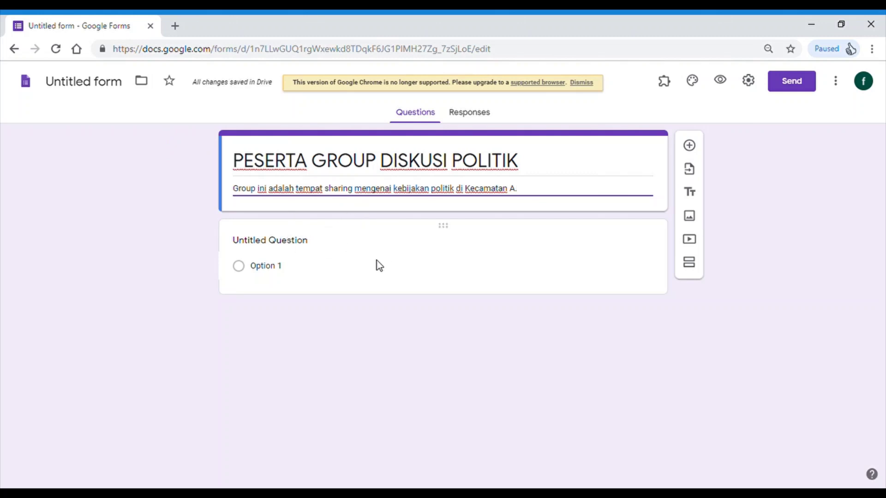
pyautogui.click(348, 282)
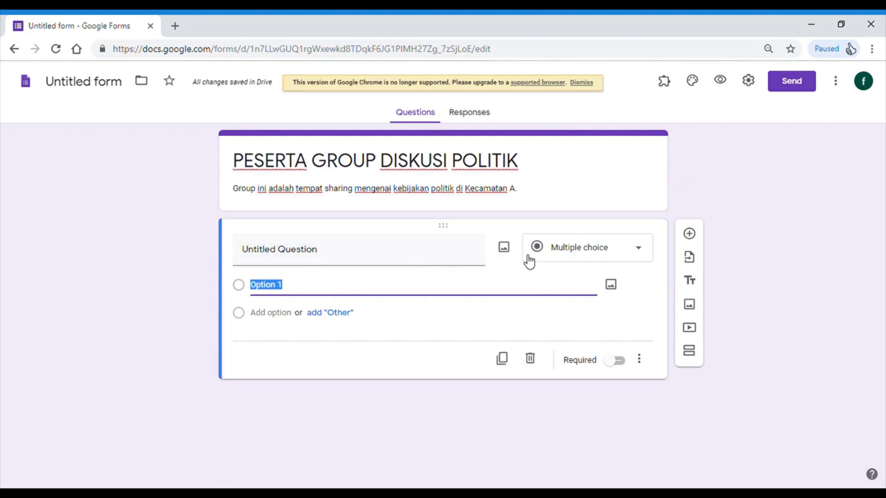
# - Name the first question 'Nama' and make it a Short answer question
pyautogui.click(337, 252)
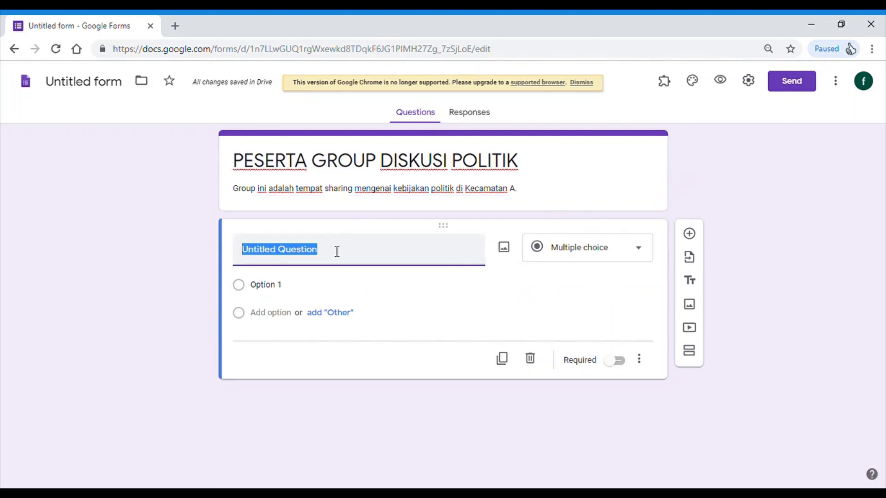
pyautogui.write('Nama')
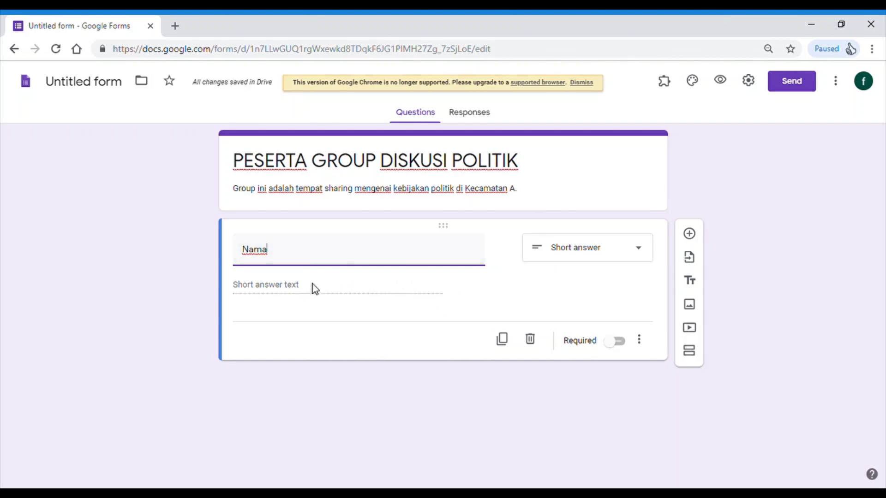
pyautogui.click(631, 258)
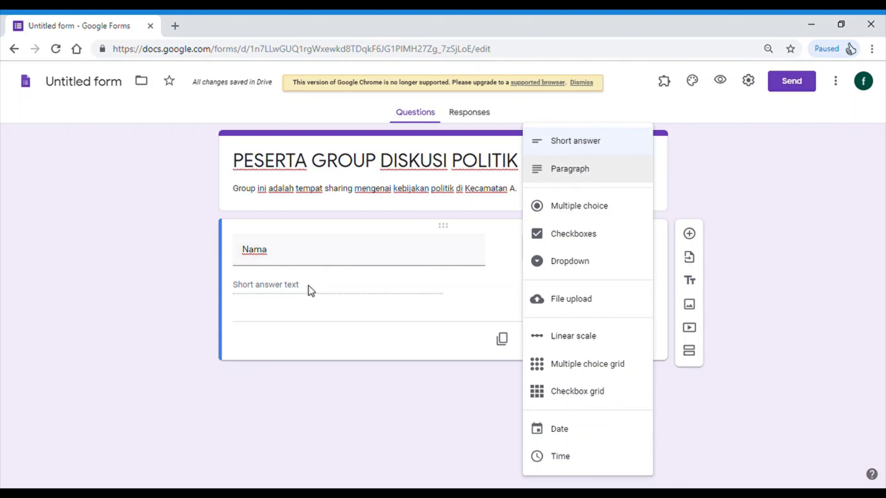
pyautogui.click(572, 146)
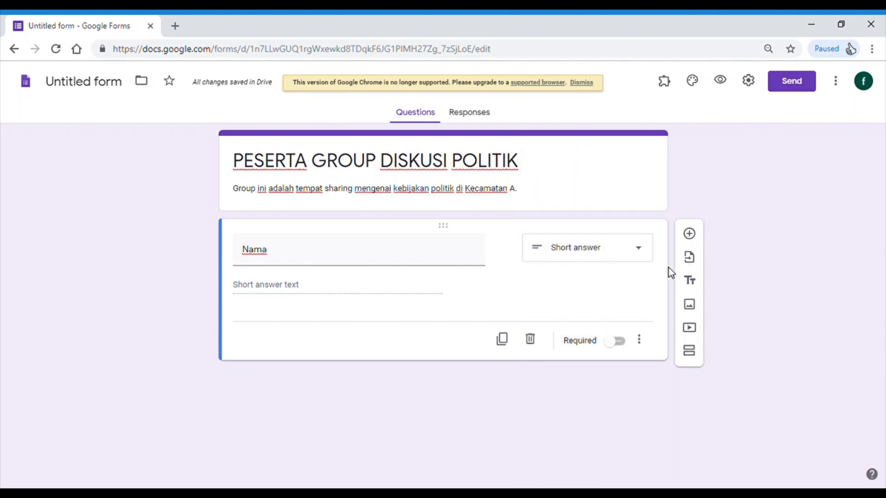
# - Add a 'No Handphone' short-answer question with Number > Is number response validation
pyautogui.click(690, 234)
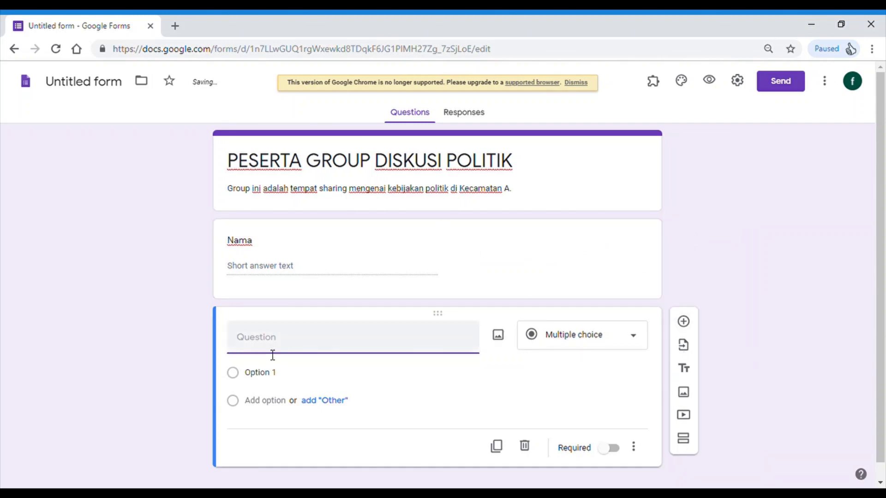
pyautogui.write('No Handphone')
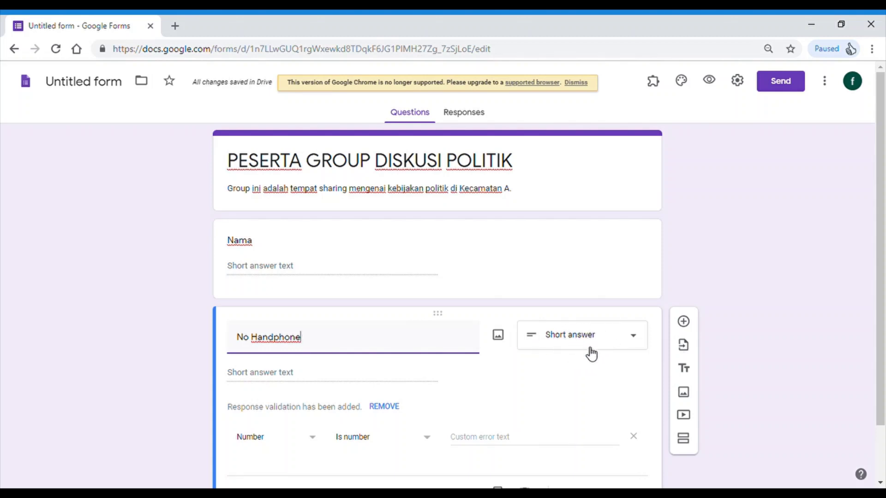
pyautogui.scroll(-2, 338, 370)
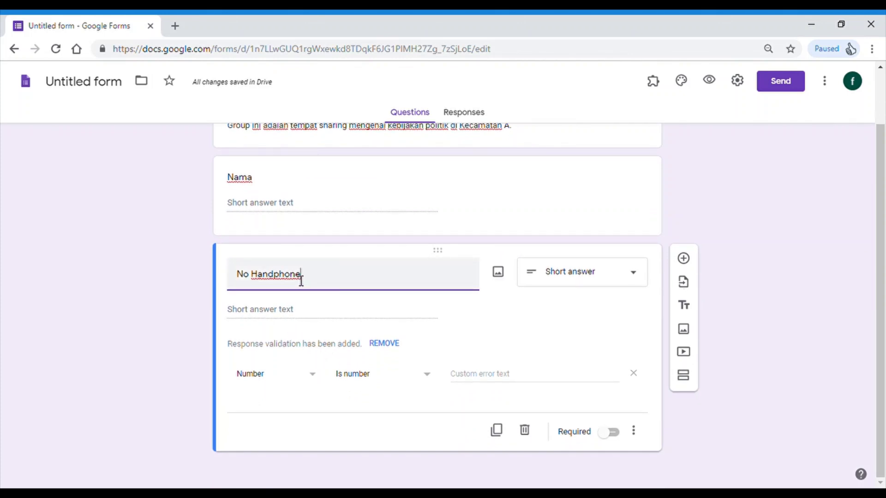
pyautogui.click(318, 382)
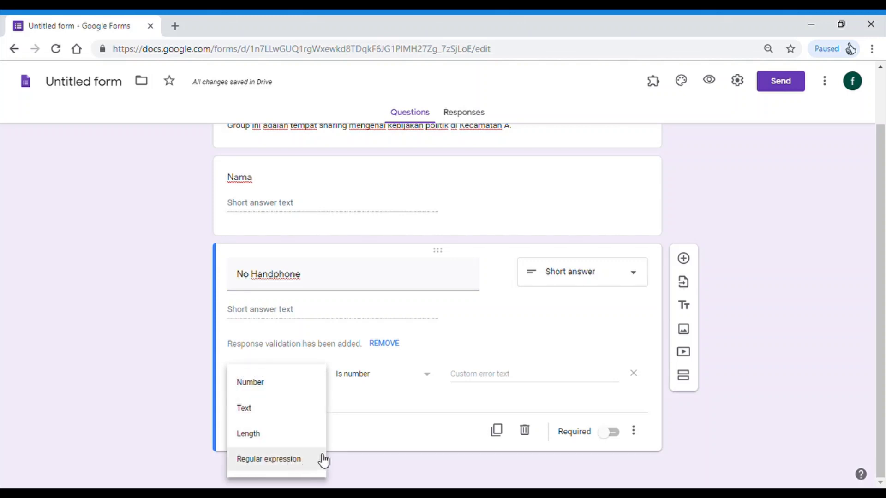
pyautogui.click(365, 411)
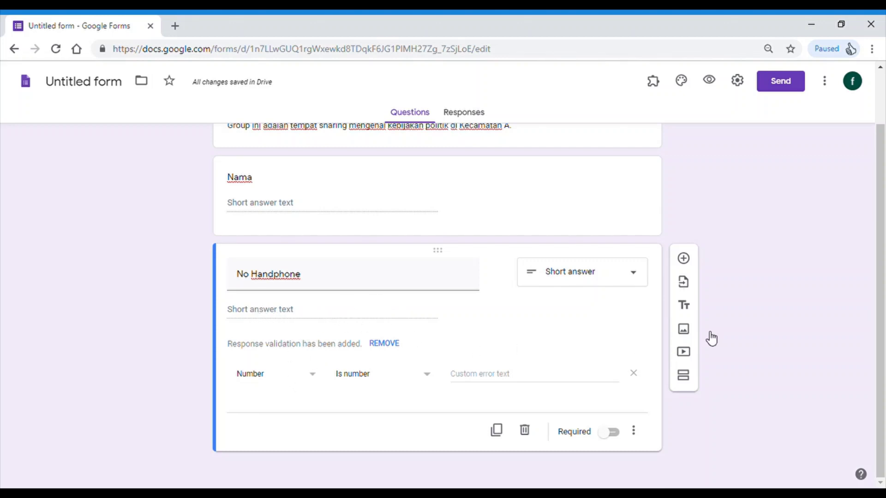
# - Add an 'Alamat' paragraph question and start a blank question beneath it
pyautogui.click(684, 259)
pyautogui.scroll(-1, 223, 381)
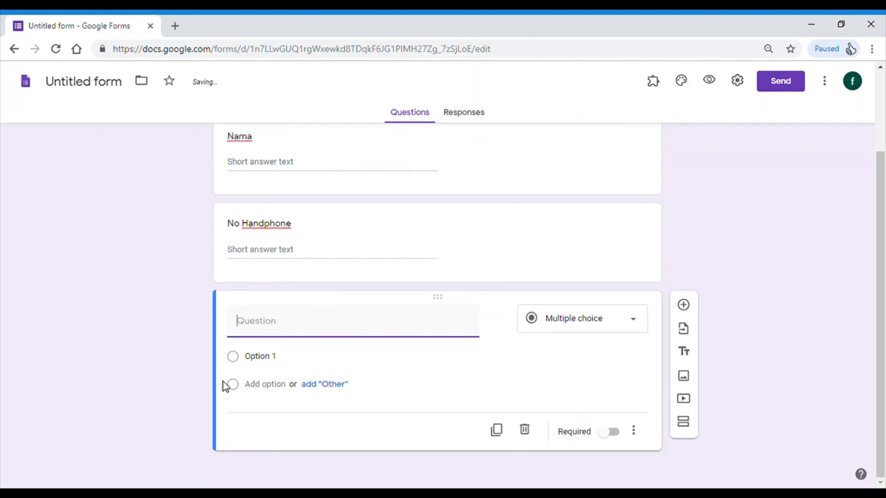
pyautogui.write('Alamat')
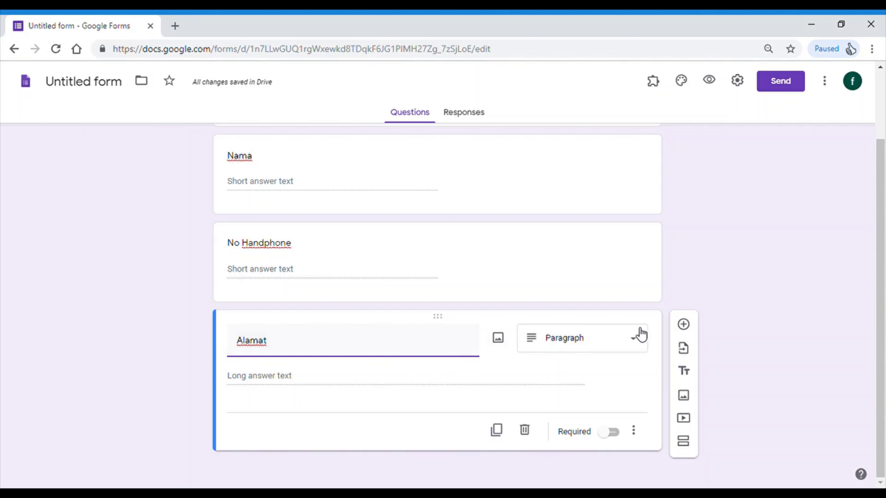
pyautogui.click(684, 325)
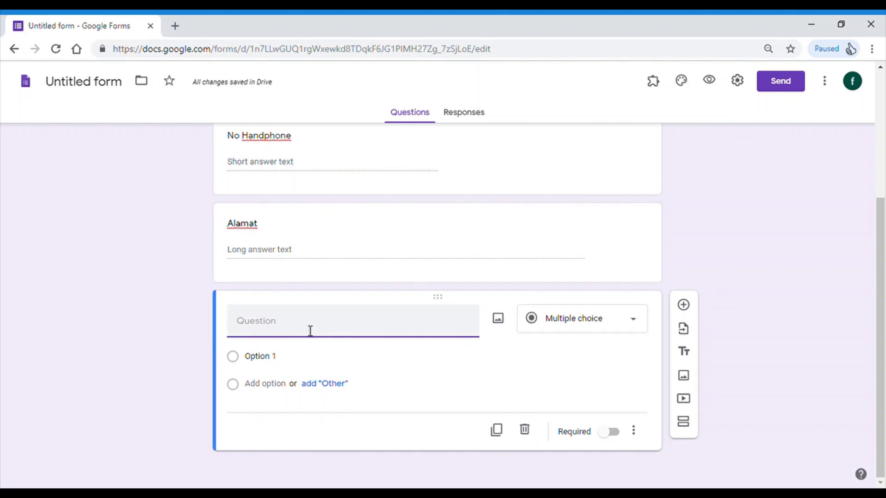
# - Title the new question 'Apakah anda tertarik dengan diskusi topik "Politik?"' as multiple choice
pyautogui.write('APa')
pyautogui.write('pakah anda te')
pyautogui.write('rta')
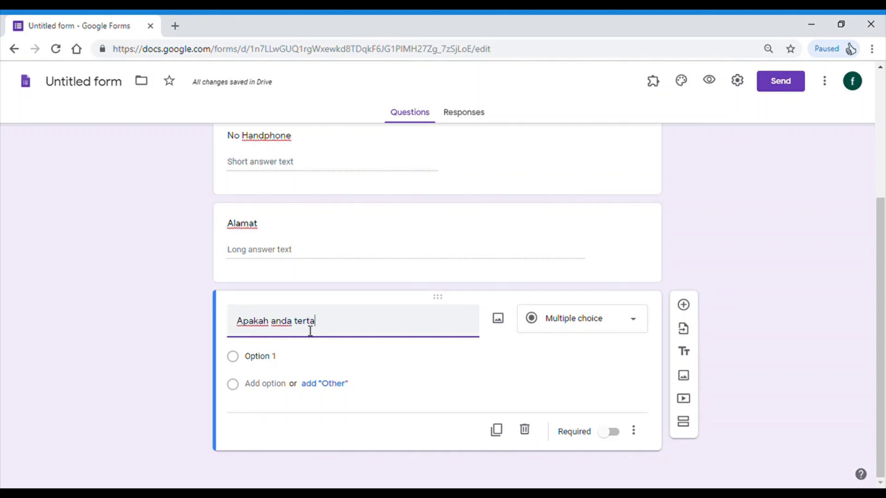
pyautogui.write('rik dengan diskusi t')
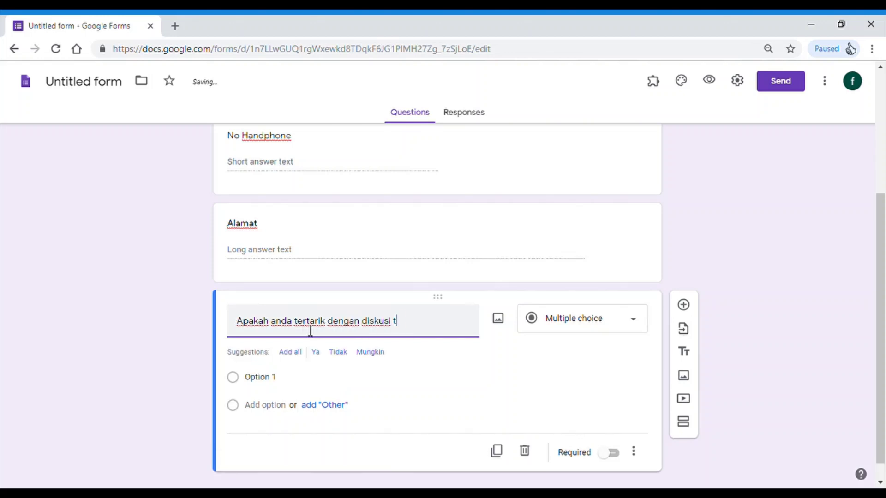
pyautogui.write('opik "Politik?')
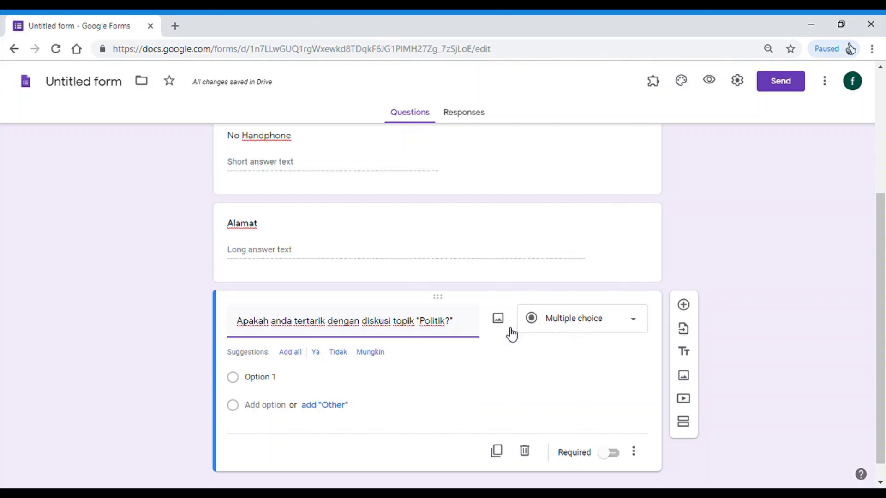
pyautogui.click(583, 327)
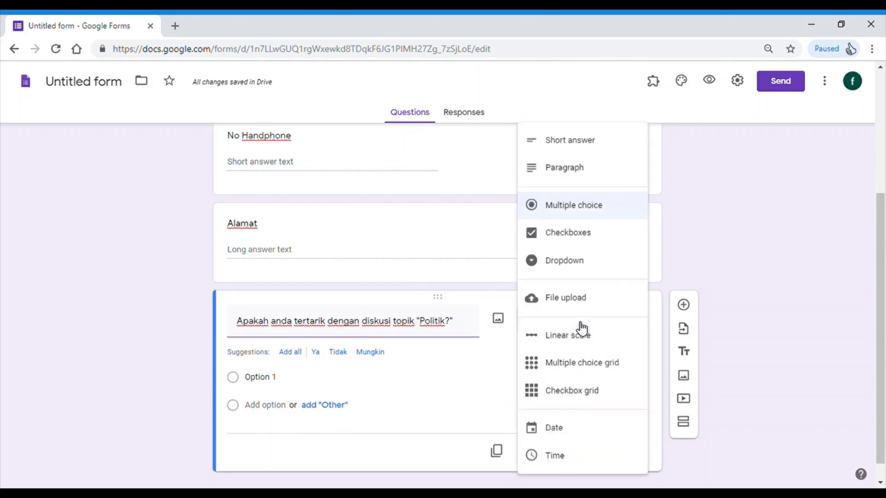
pyautogui.click(565, 217)
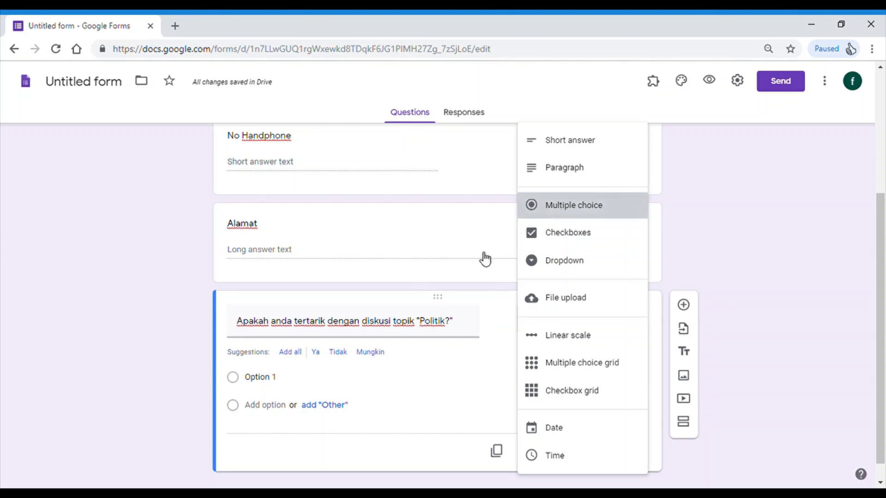
# - Enter the answer options Ya, Tidak and Ragu-ragu
pyautogui.click(286, 385)
pyautogui.write('Ya')
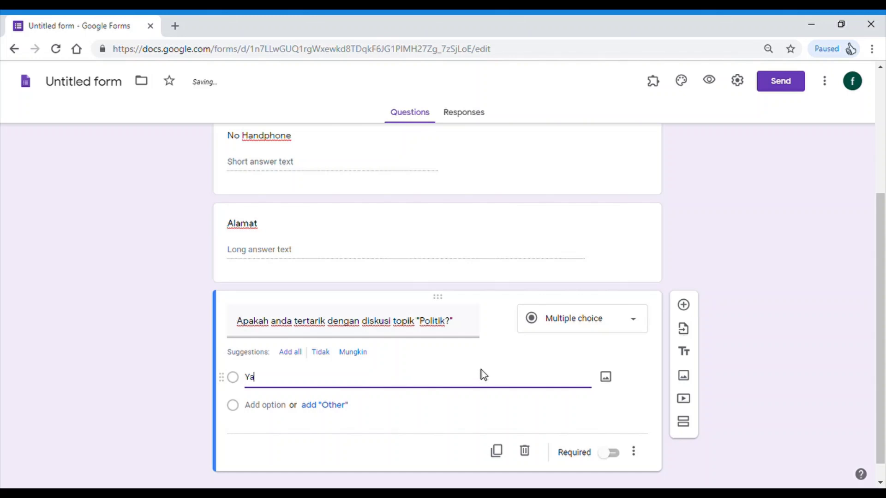
pyautogui.press('Return')
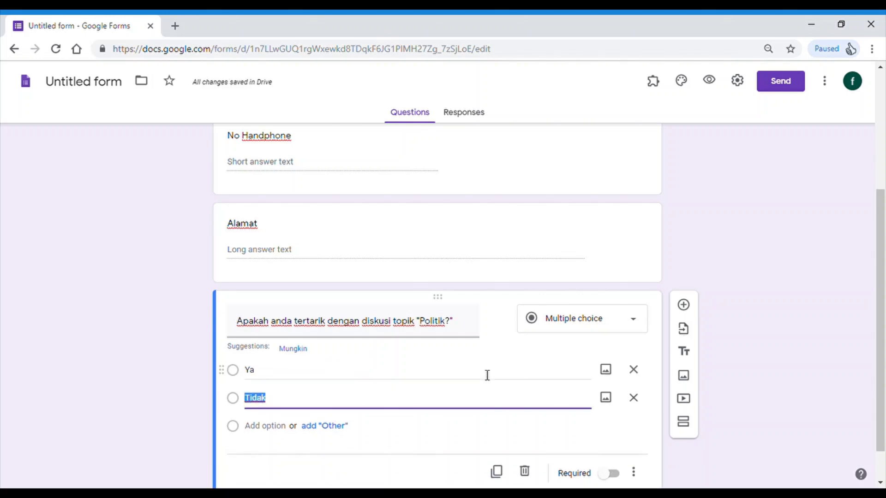
pyautogui.click(368, 407)
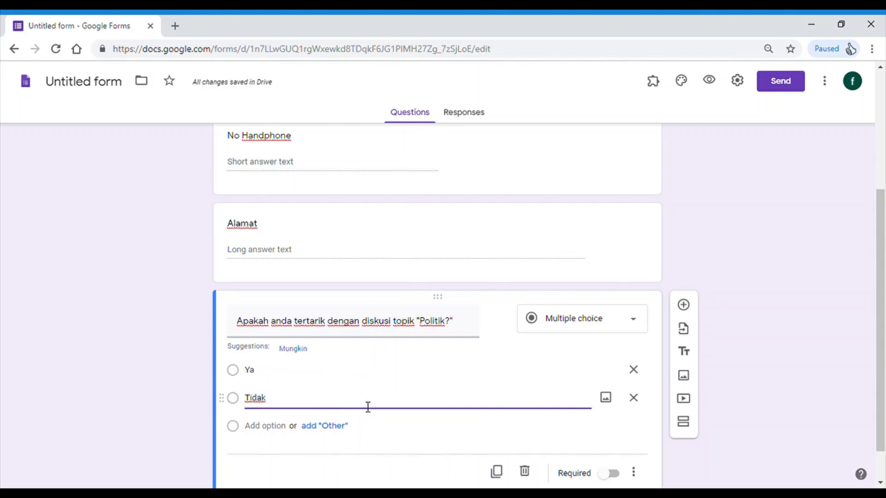
pyautogui.press('Return')
pyautogui.write('Ragu')
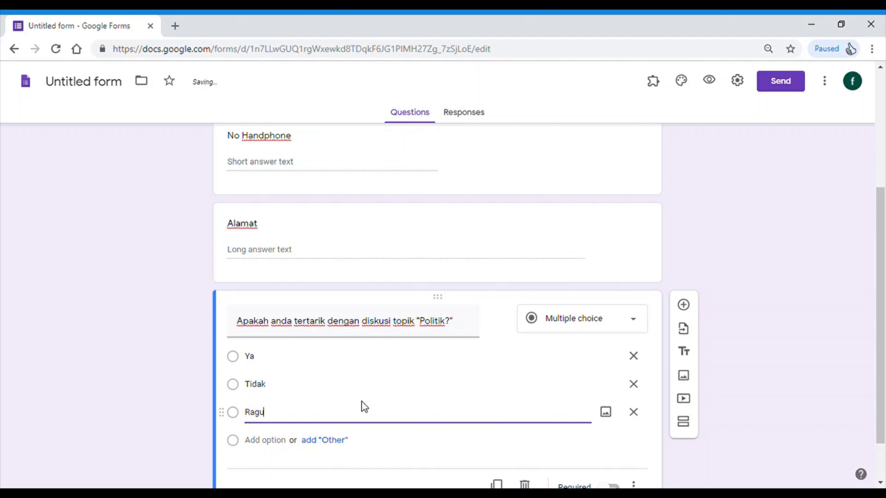
pyautogui.write('gragu')
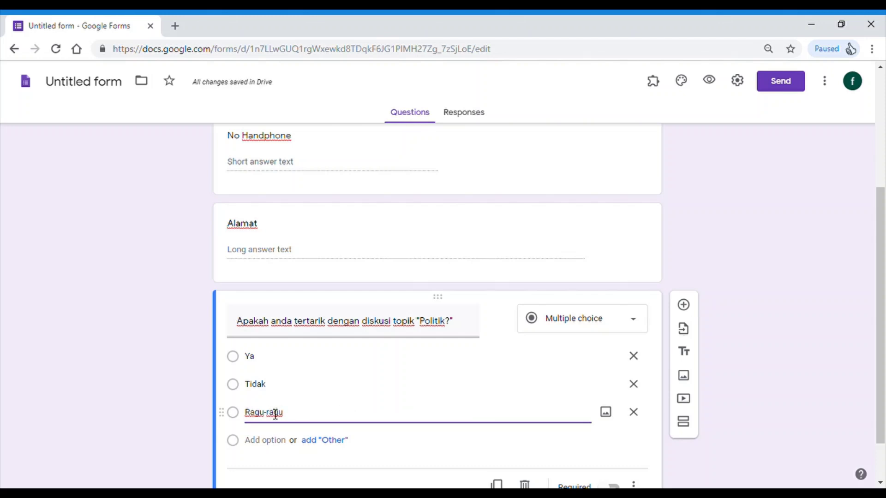
pyautogui.scroll(-1, 577, 317)
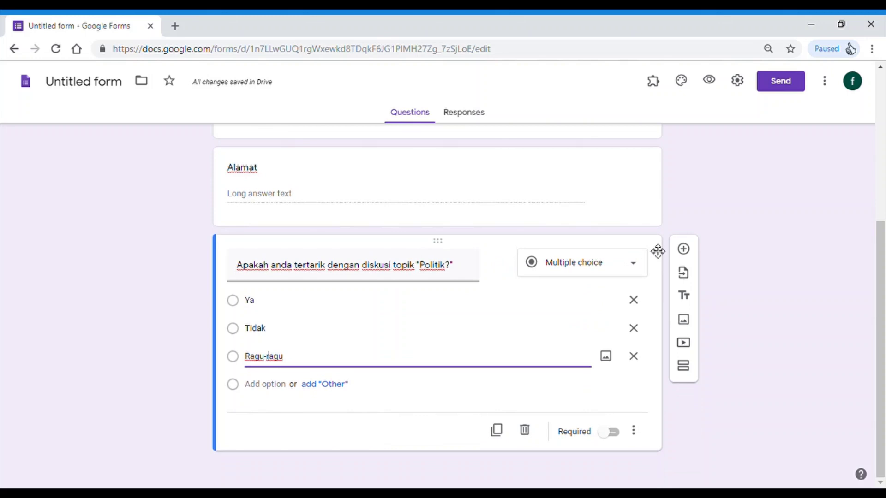
# - Add the question 'Sebutkan media yang anda gunakan untuk mengetahui update perkembangan politik di Kecamatan A' and show its type choices
pyautogui.click(685, 251)
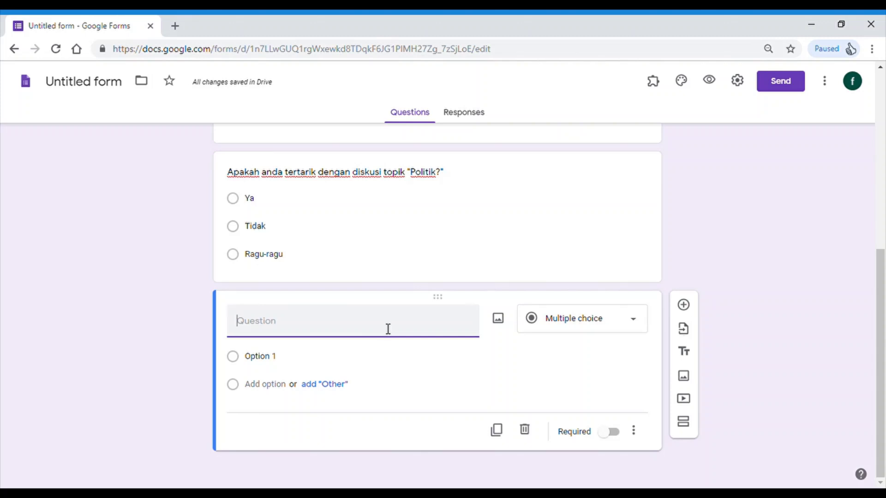
pyautogui.write('Sebutkan media yang')
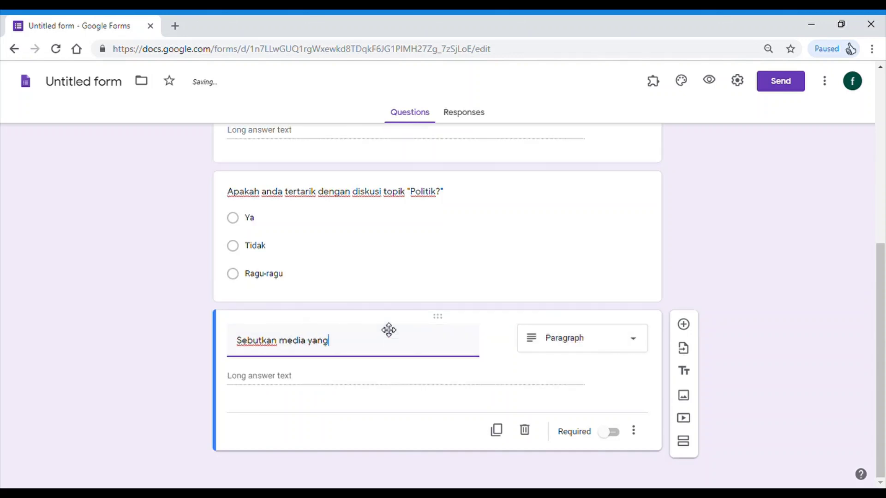
pyautogui.write(' aknda gunakan untuk')
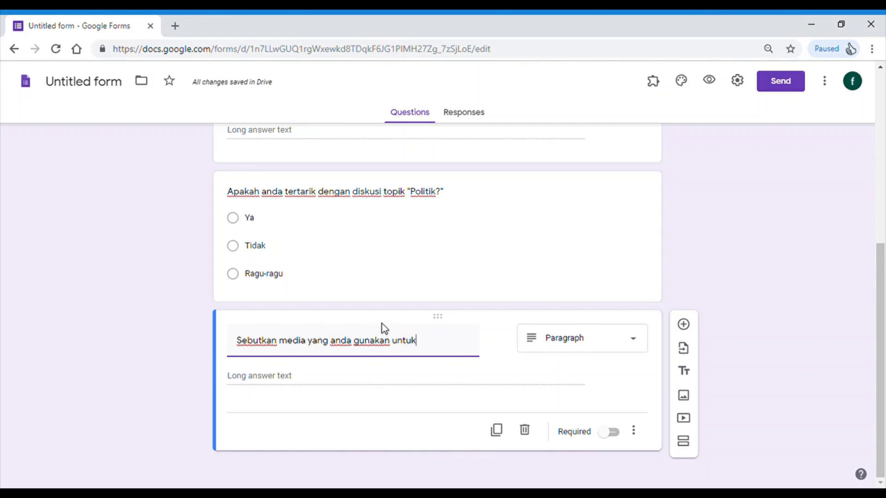
pyautogui.write(' mengetah')
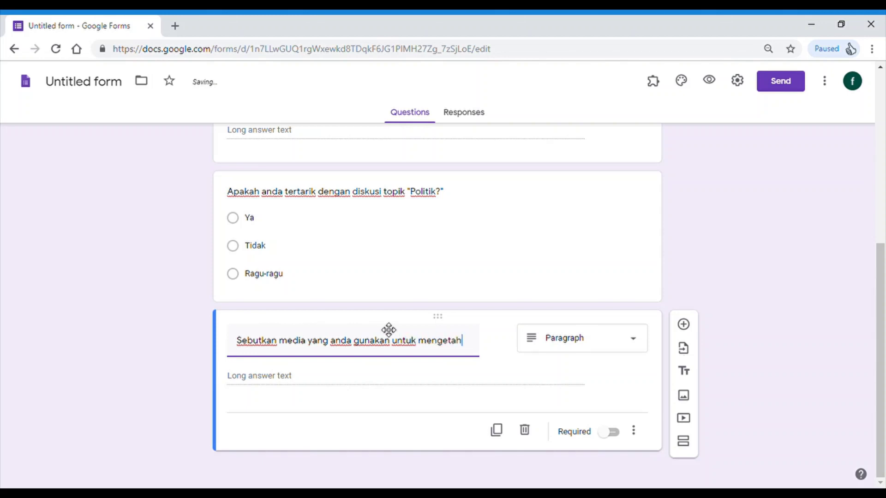
pyautogui.write('ui update ')
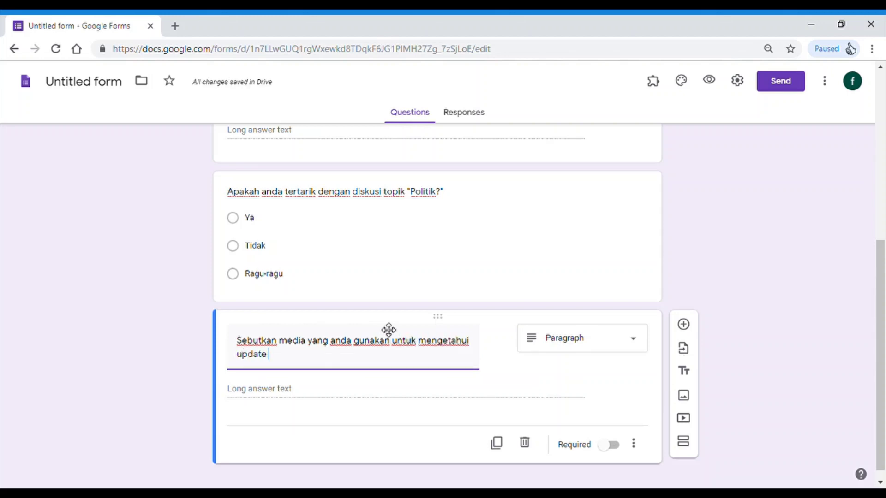
pyautogui.write('perkembangan p')
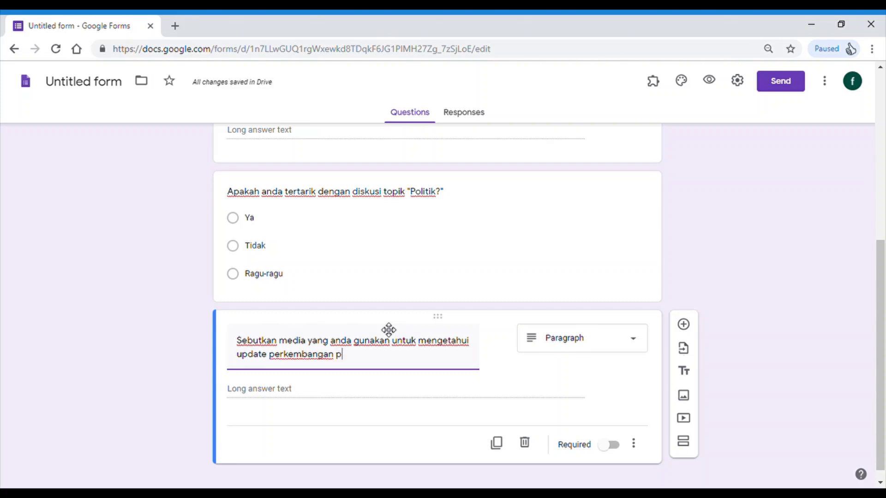
pyautogui.write('olitik di Kecamatan A')
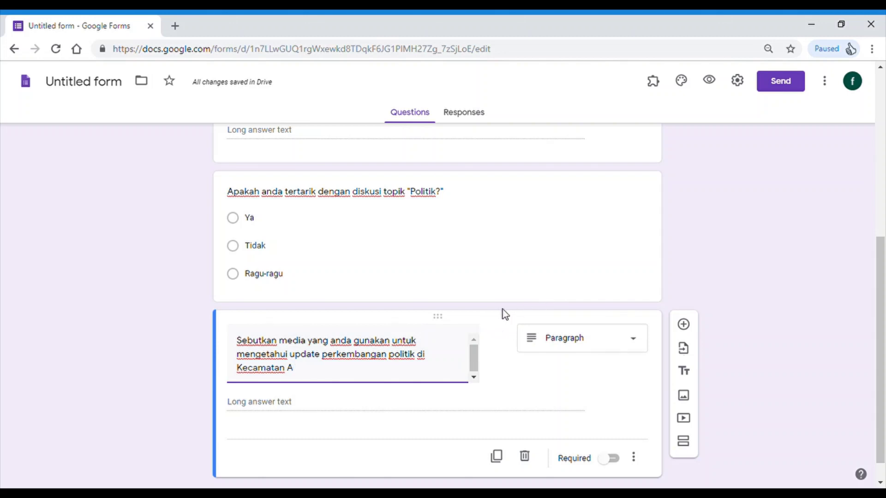
pyautogui.click(612, 345)
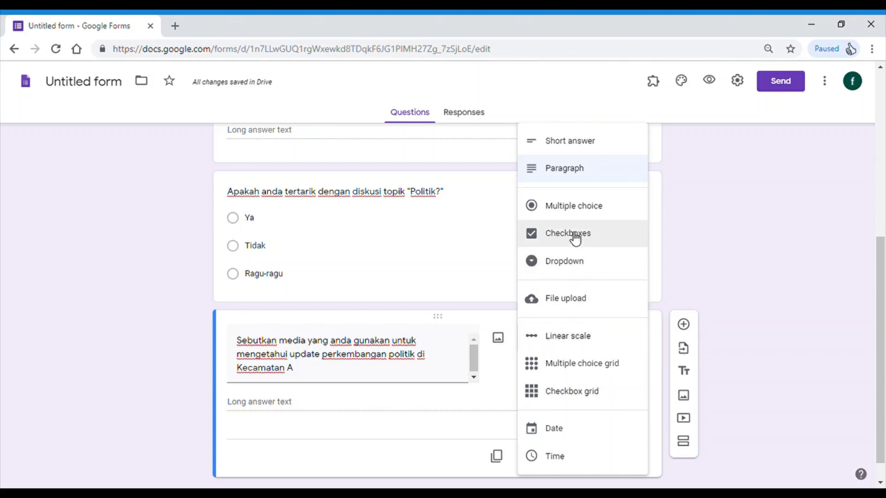
# - Make the media question Checkboxes with options TV, Radio and Koran
pyautogui.click(574, 238)
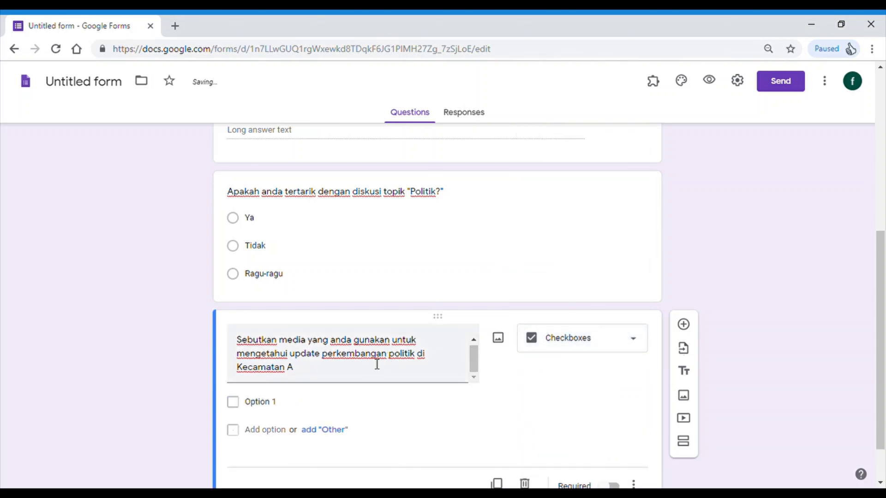
pyautogui.click(284, 412)
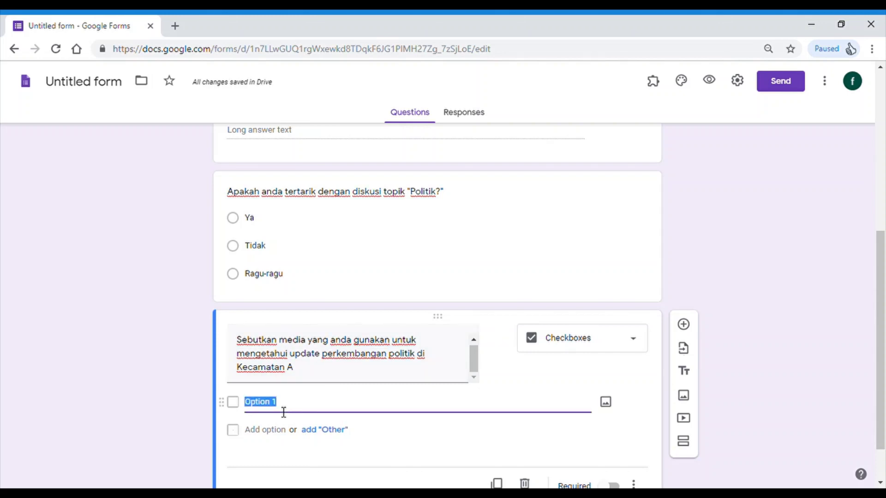
pyautogui.write('TV')
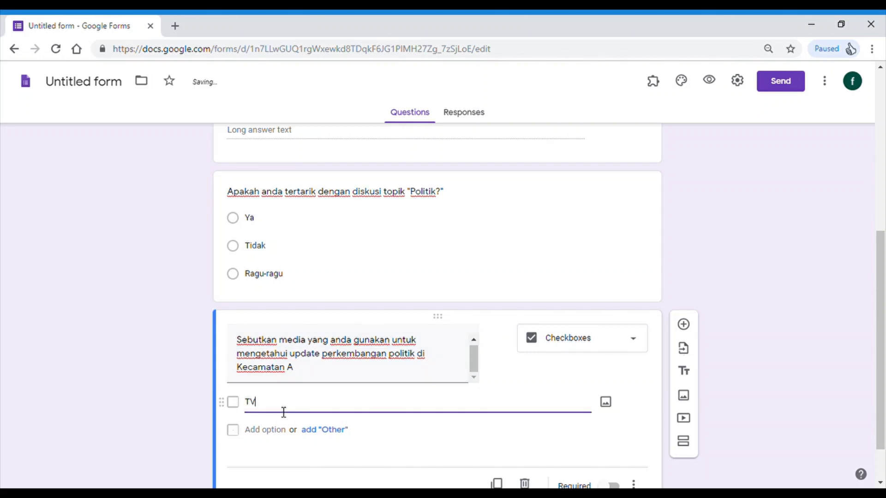
pyautogui.press('Return')
pyautogui.write('Radio')
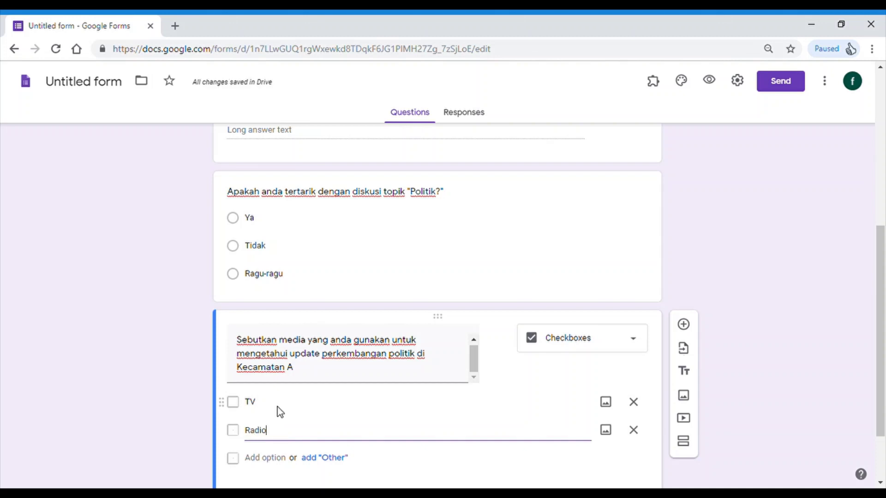
pyautogui.press('Return')
pyautogui.write('Koran')
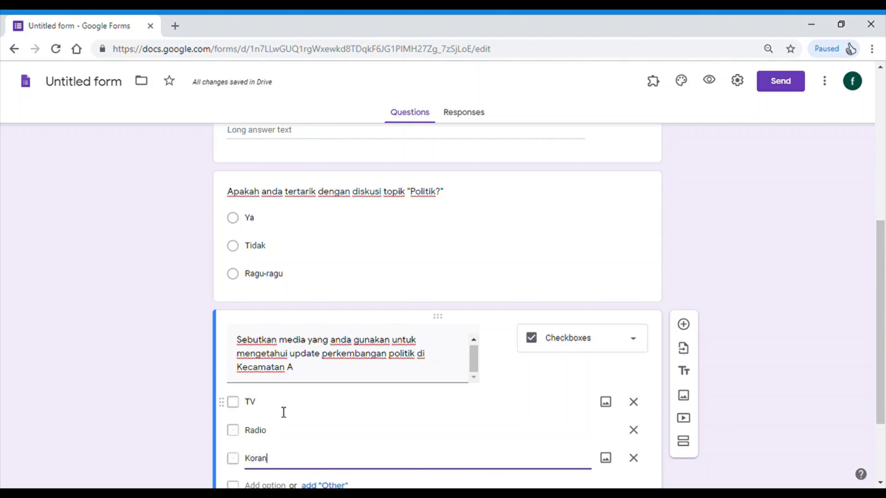
pyautogui.press('Return')
# - Add the options Facebook, Instagram, Twitter and Lain nya
pyautogui.write('Fac')
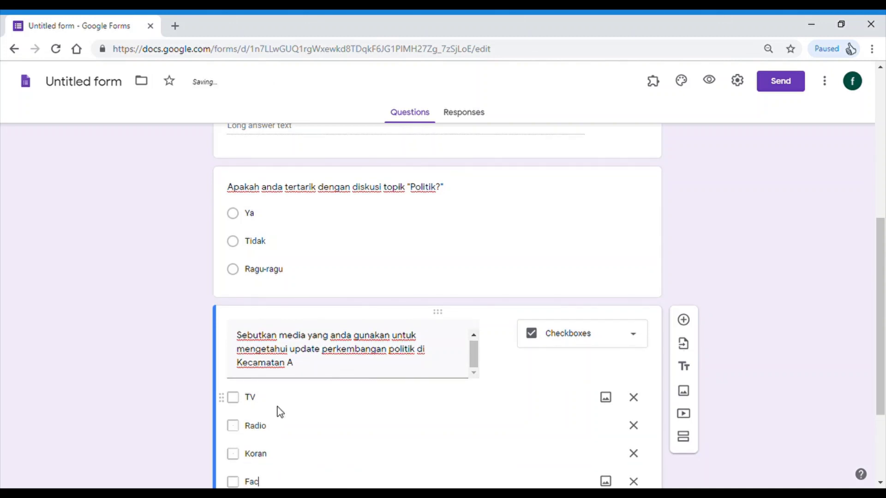
pyautogui.write('ebook')
pyautogui.press('Return')
pyautogui.write('I')
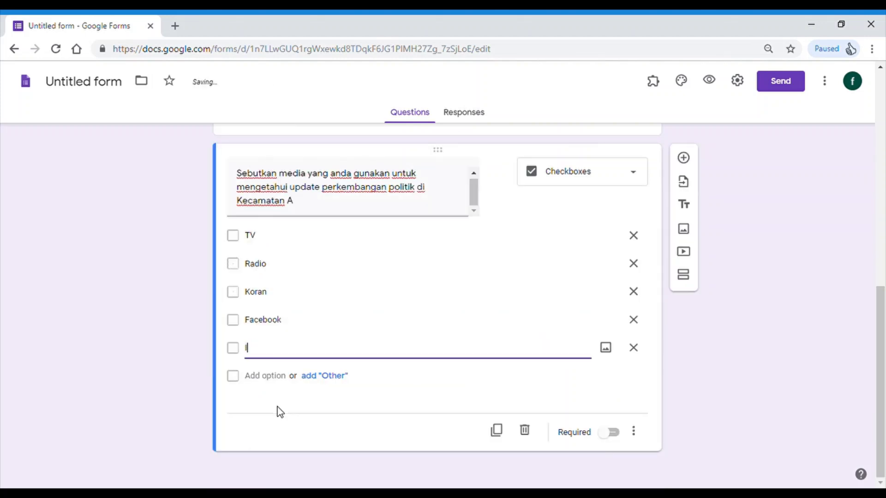
pyautogui.write('nstagram')
pyautogui.press('Return')
pyautogui.write('Twi')
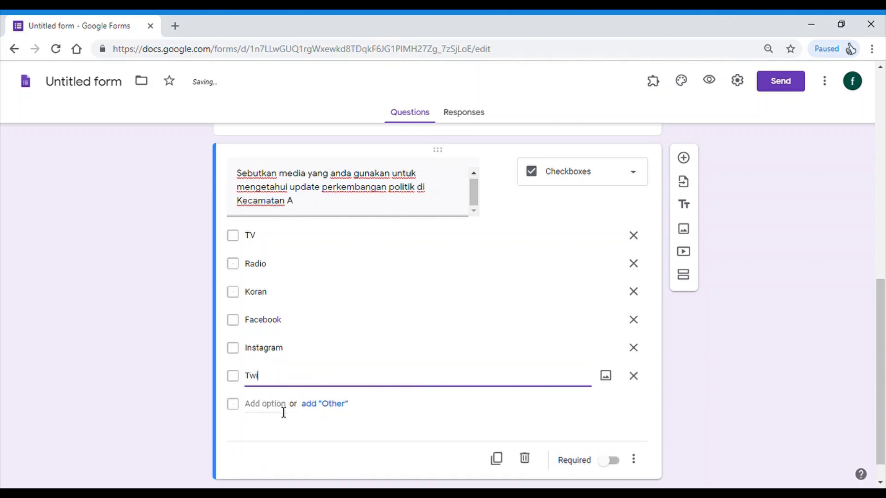
pyautogui.write('tter')
pyautogui.click(284, 406)
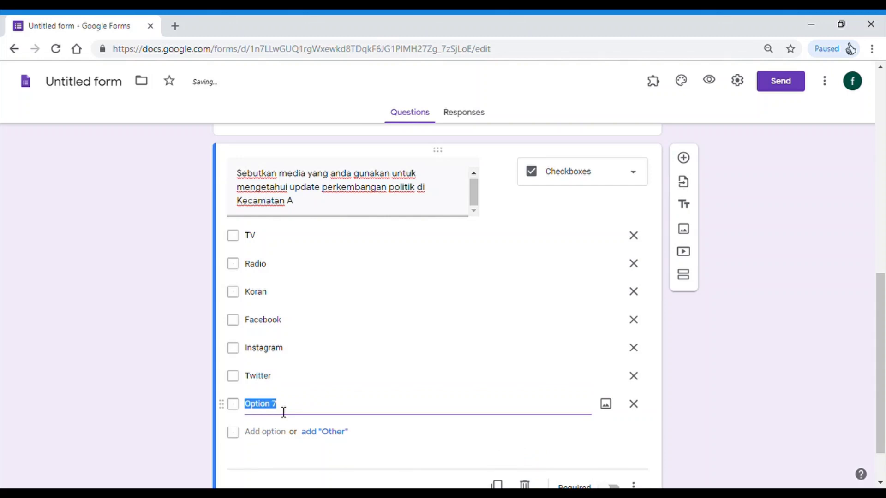
pyautogui.write('Lain ny')
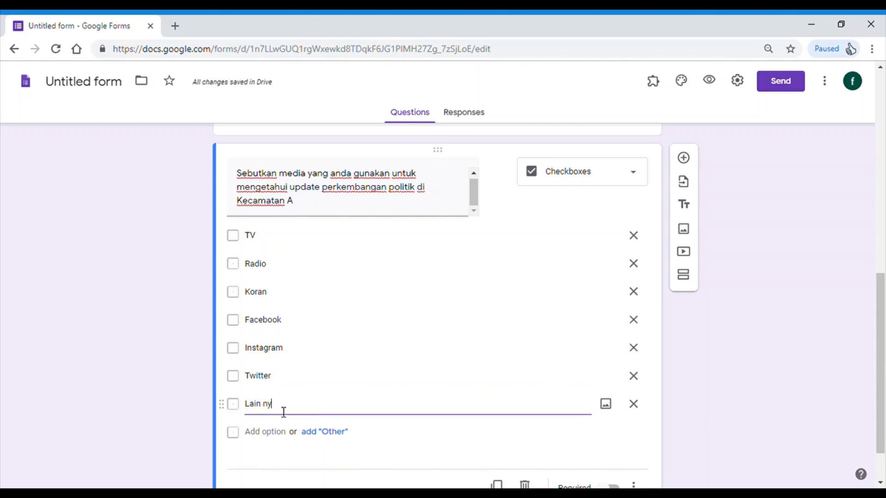
pyautogui.write('a')
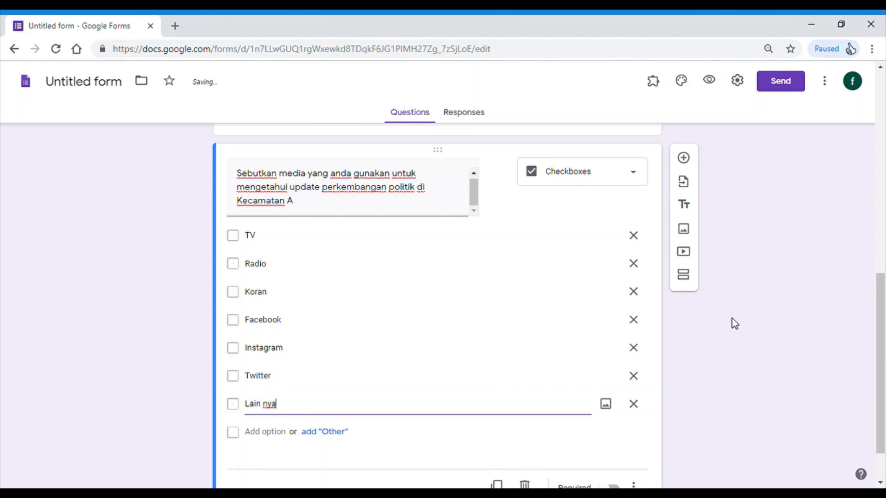
pyautogui.scroll(-1, 542, 327)
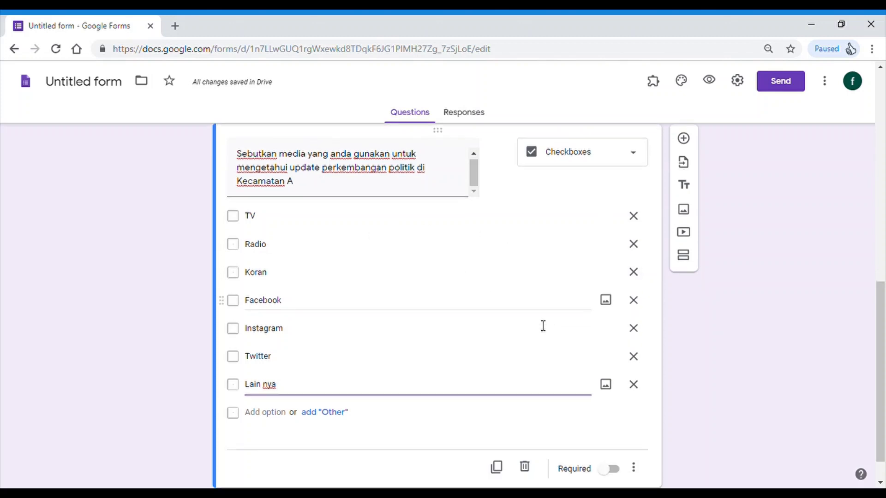
pyautogui.scroll(2, 694, 250)
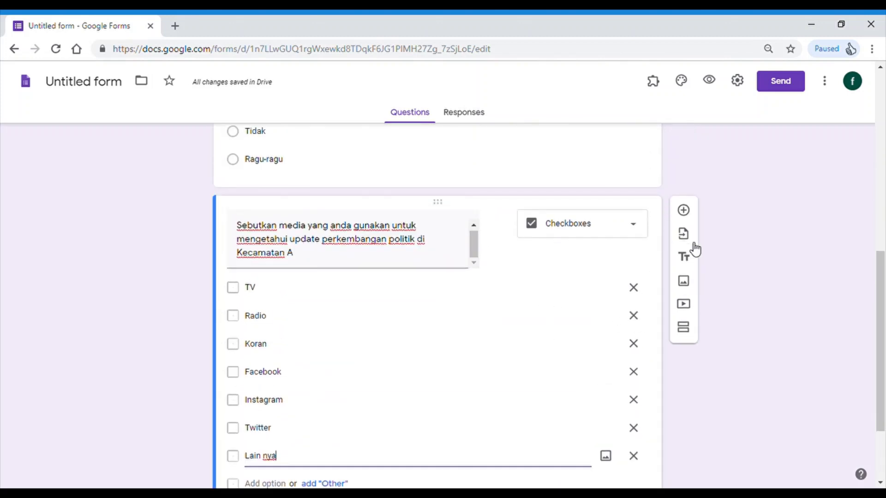
# - Add a question about which party respondents support for the Pilkada in Kecamatan A
pyautogui.click(684, 211)
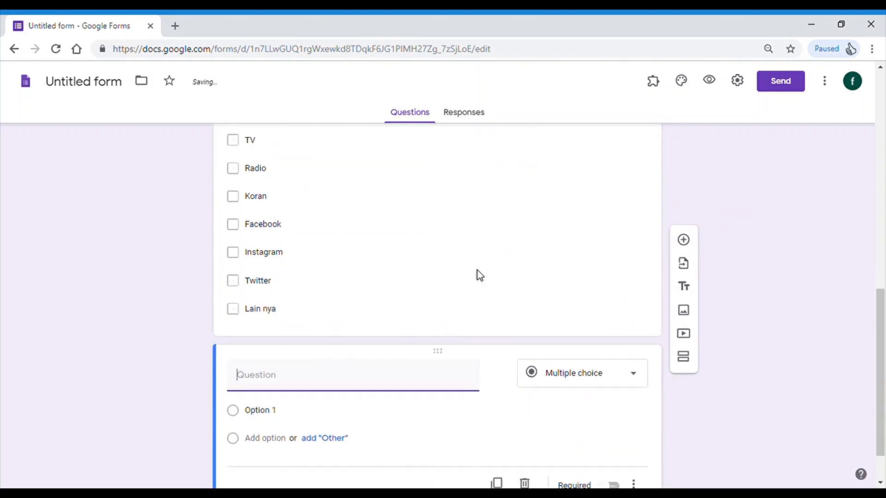
pyautogui.write('Se')
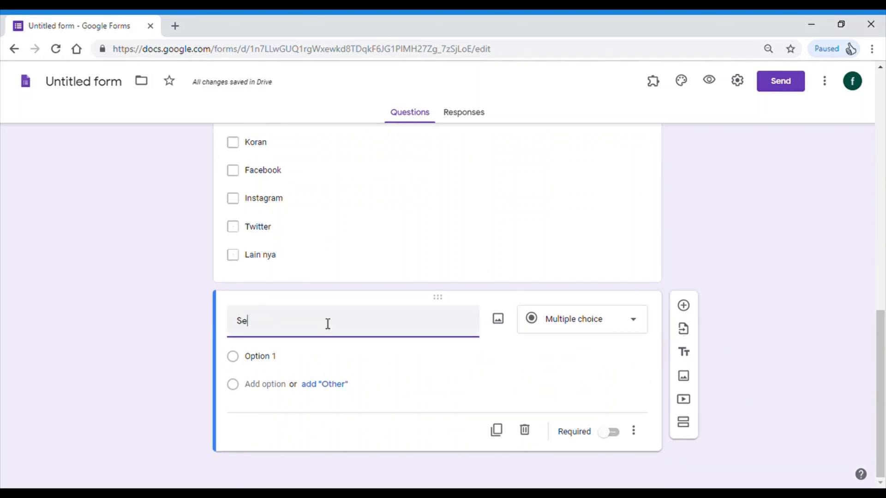
pyautogui.write('bukkan')
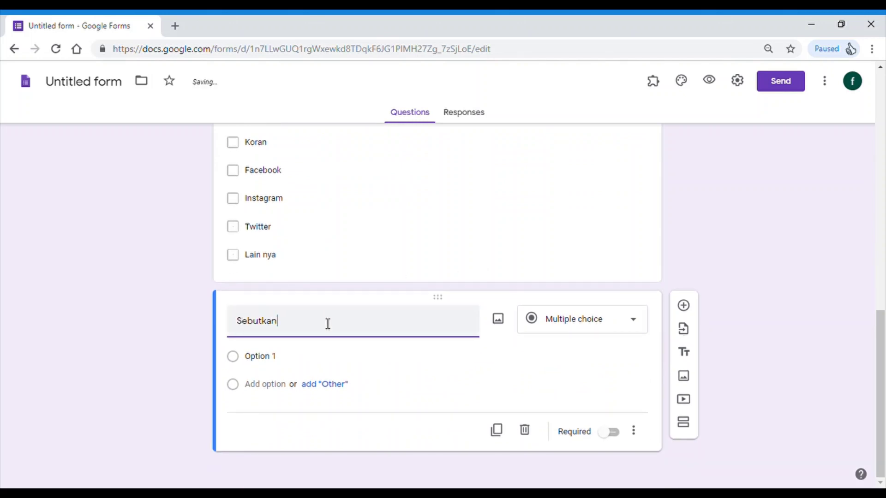
pyautogui.write(' partai ')
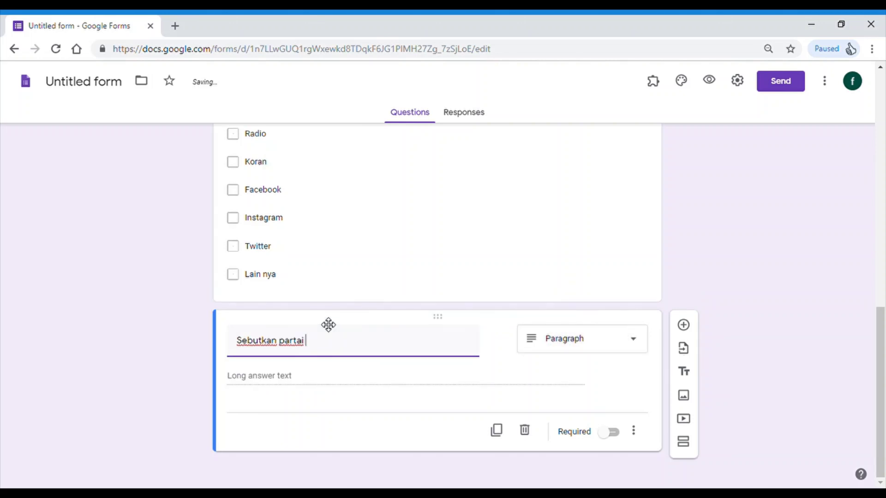
pyautogui.write('yang anda ')
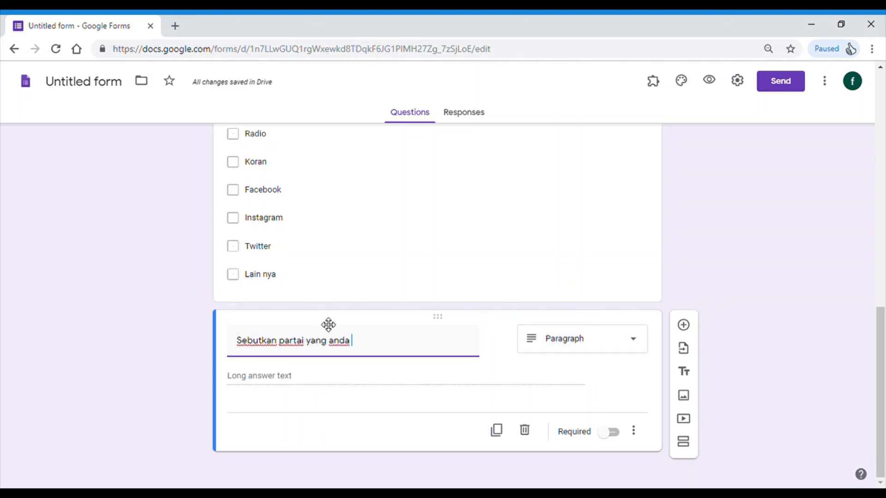
pyautogui.write('dukung untu')
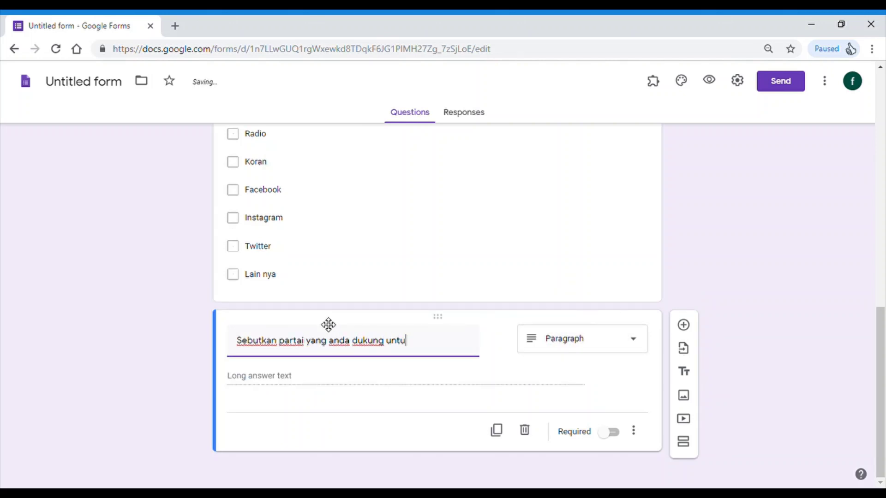
pyautogui.write('k Pilkada ')
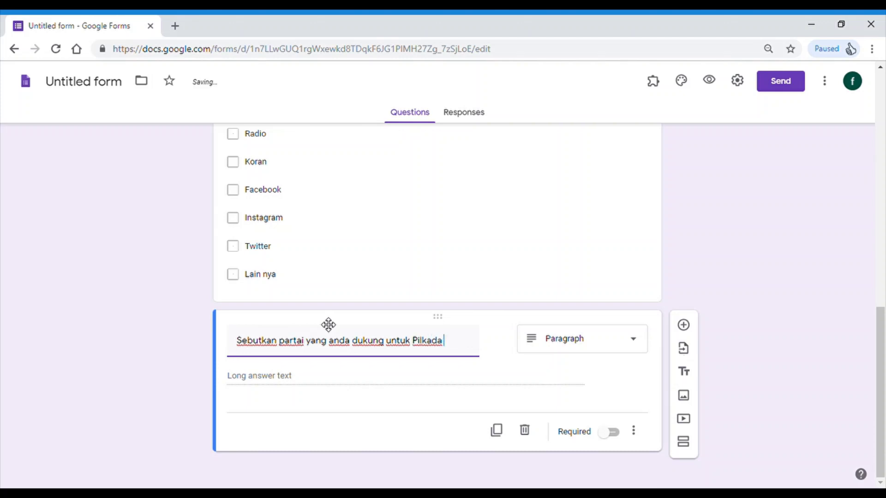
pyautogui.write('tahun 2030')
pyautogui.press('BackSpace')
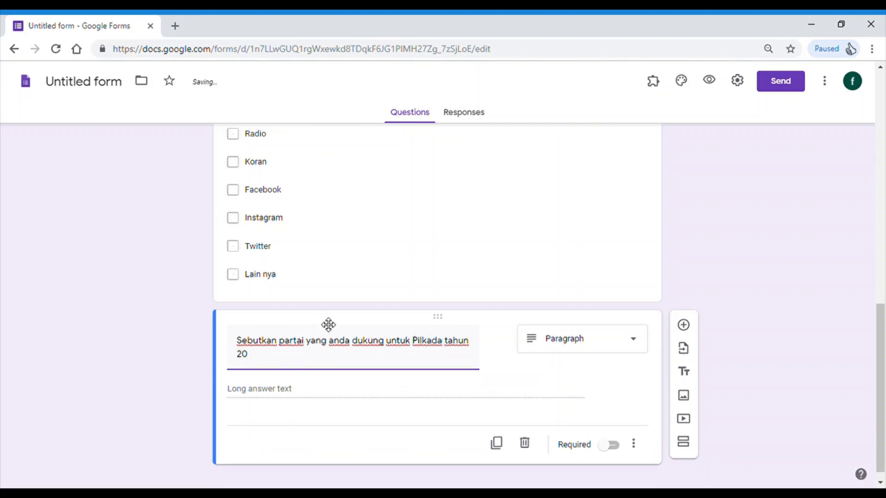
pyautogui.write('di Kecamatan A')
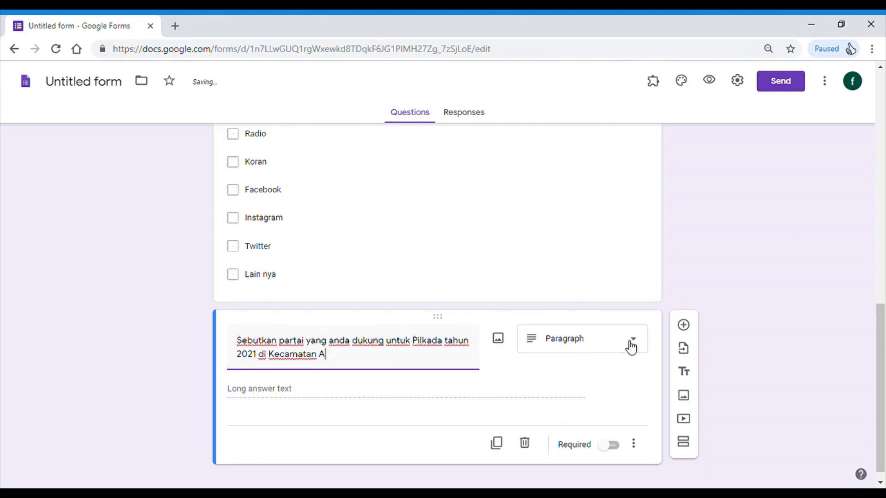
# - Insert '3' and 'mungkin' into the title and show the question-type choices
pyautogui.click(281, 344)
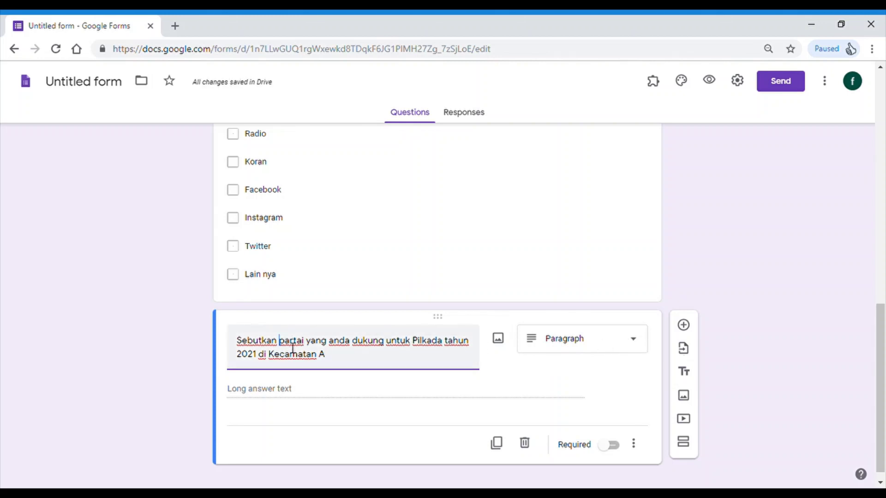
pyautogui.write('3 ')
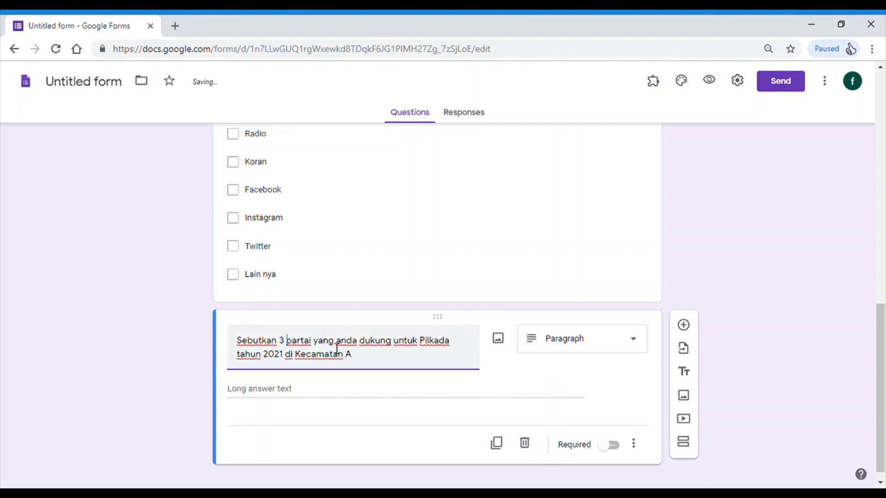
pyautogui.write(' mungkin')
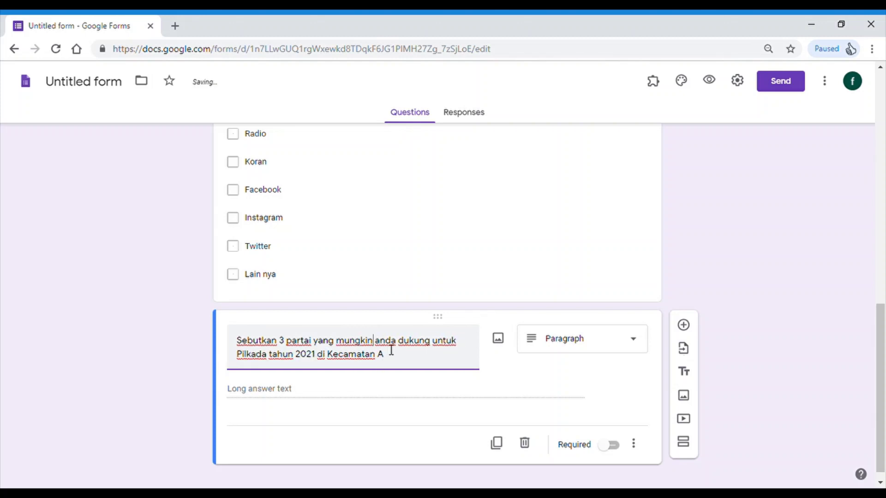
pyautogui.scroll(-1, 392, 346)
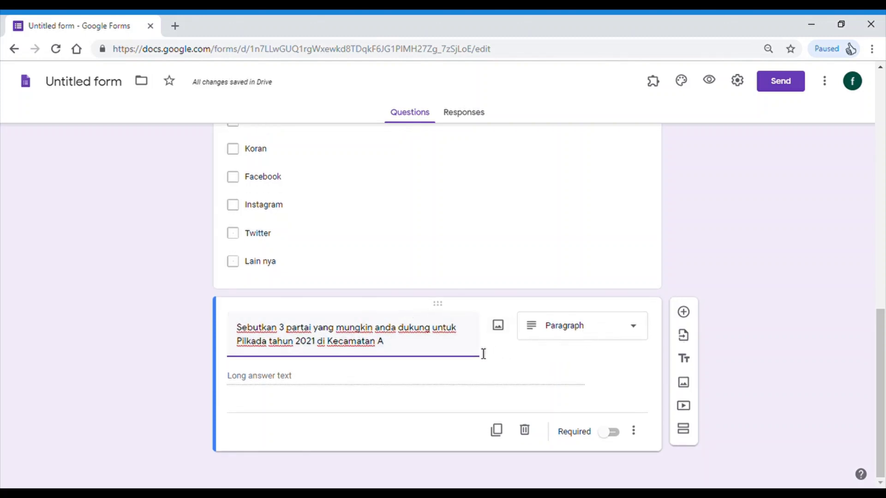
pyautogui.click(471, 342)
pyautogui.click(588, 333)
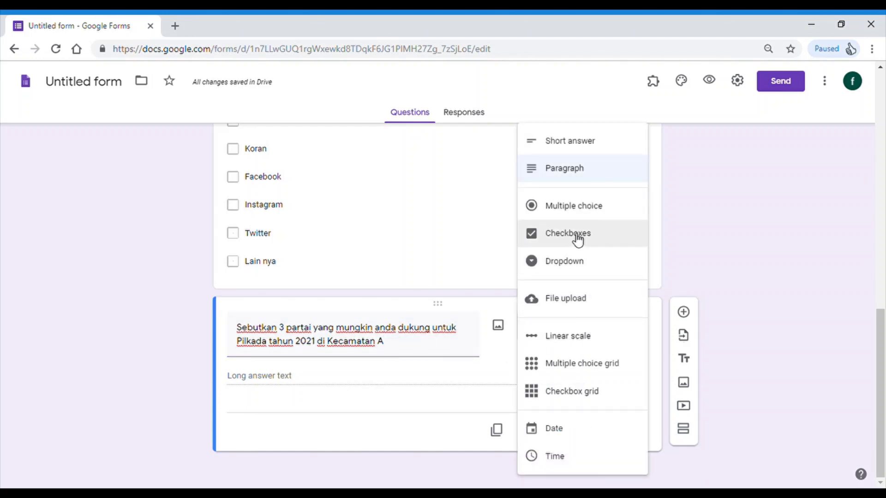
# - Make it a checkbox grid with rows Pilihan 1, pilihan ke 2 and pilihan ke 3
pyautogui.click(605, 398)
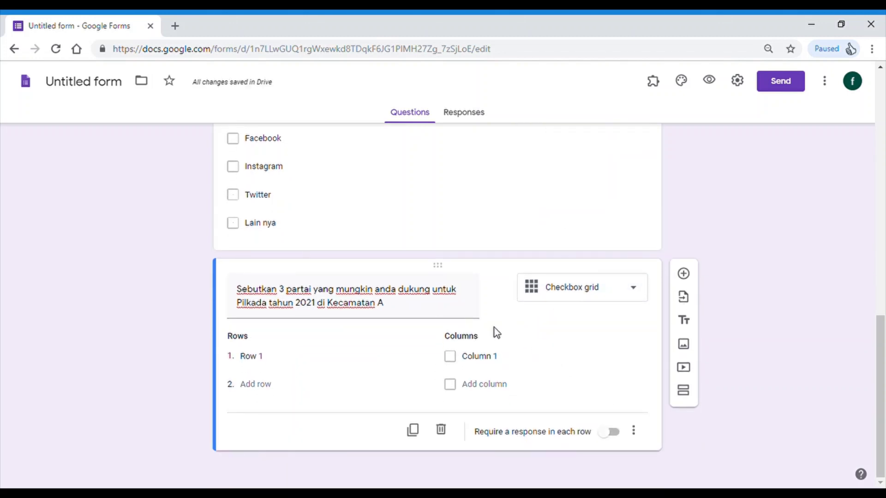
pyautogui.click(305, 364)
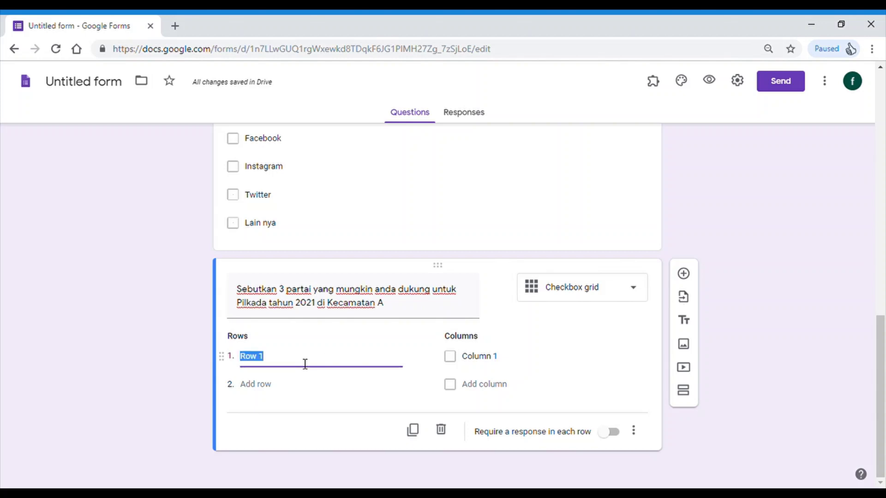
pyautogui.write('Pilihan 1')
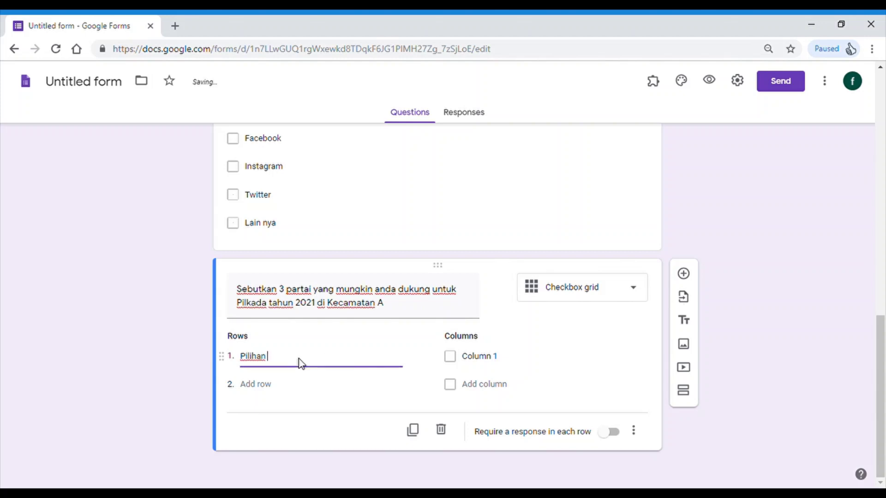
pyautogui.click(270, 385)
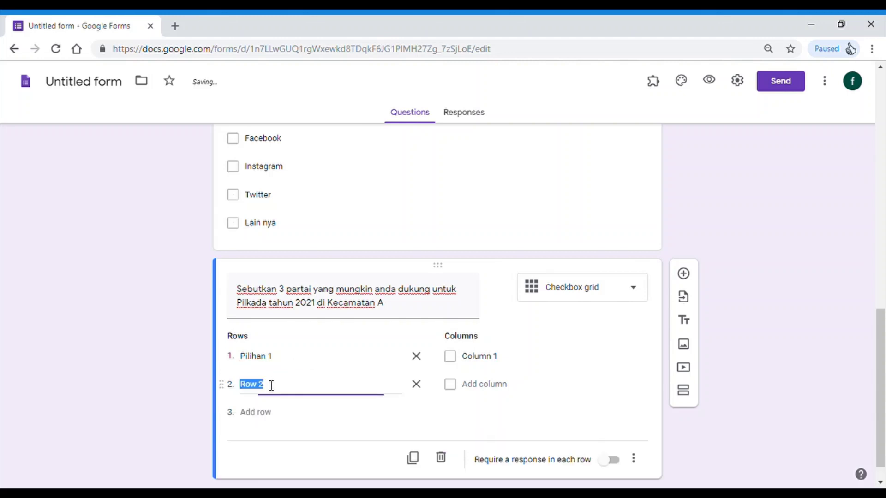
pyautogui.write('pilihan ke')
pyautogui.click(261, 419)
pyautogui.write('pilihan ke 3')
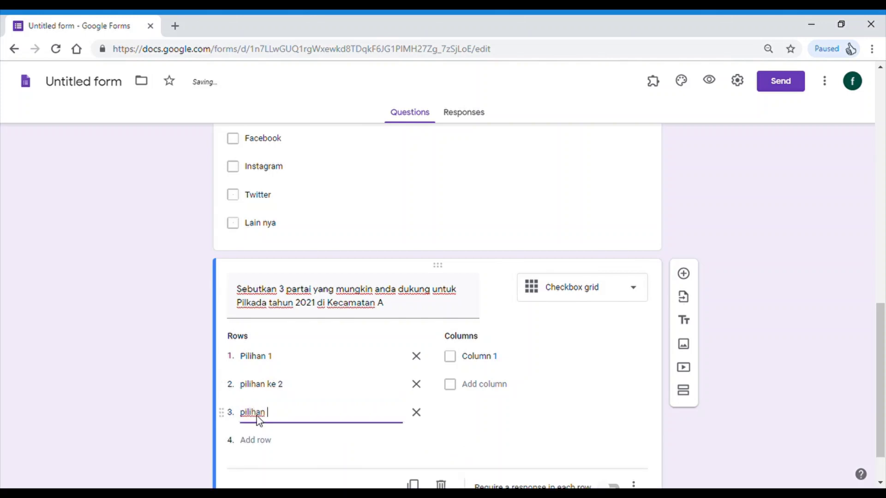
# - Label the grid columns Partai A, Partai B, Partai C and Partai D
pyautogui.click(496, 363)
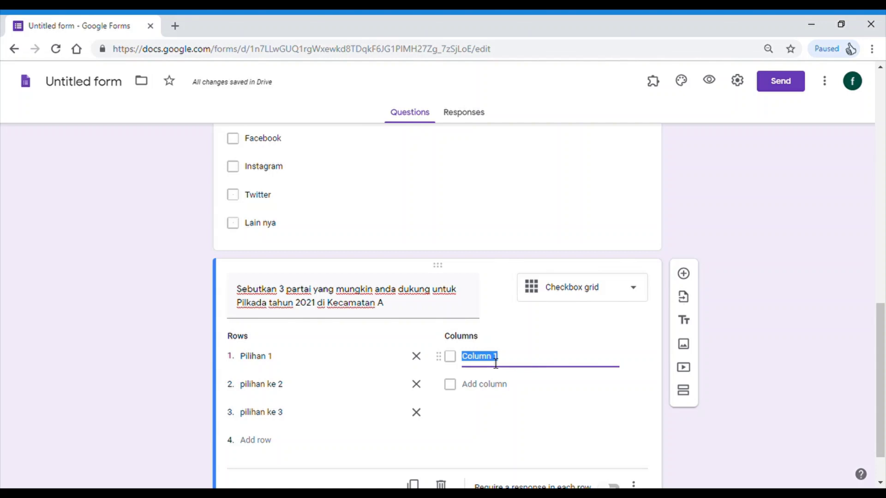
pyautogui.write('Partai A')
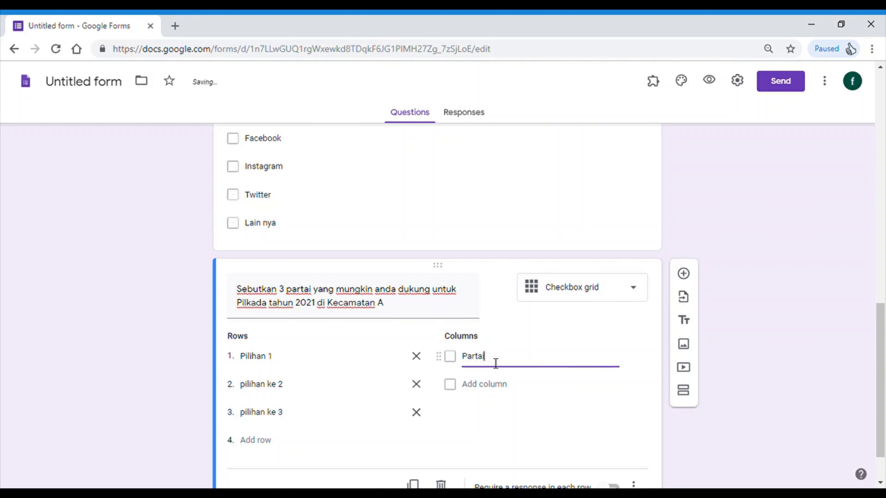
pyautogui.click(482, 381)
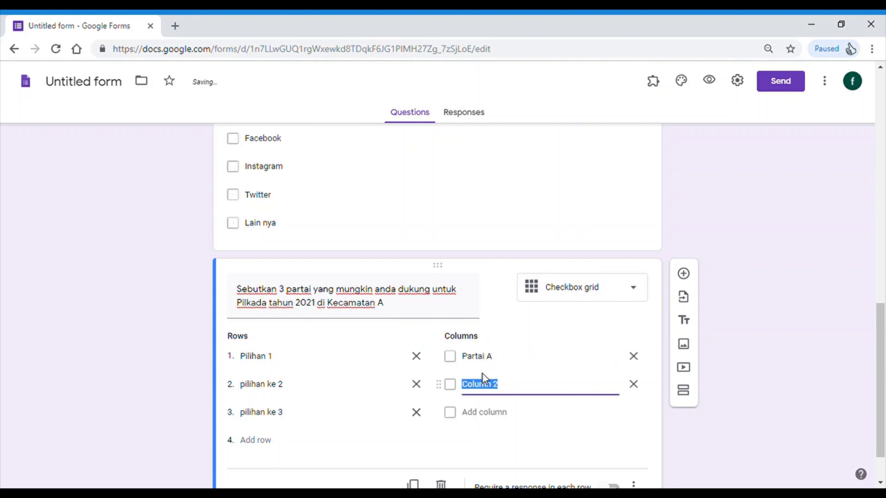
pyautogui.write('Partai B')
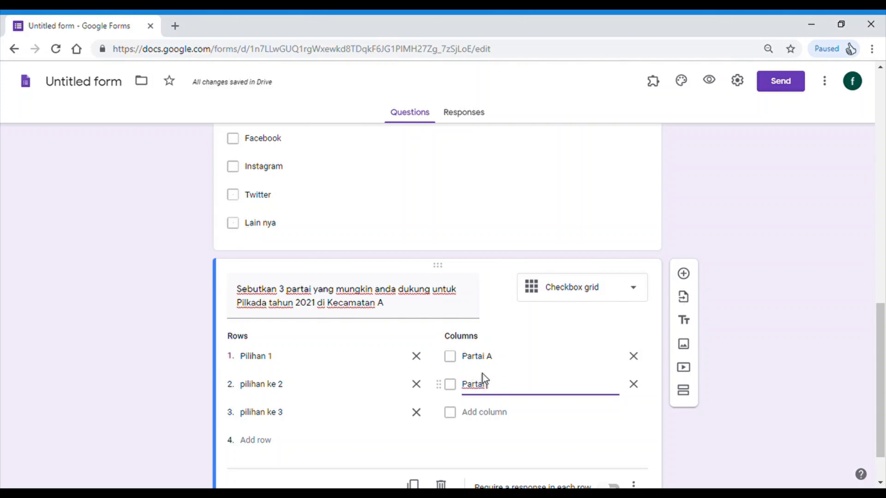
pyautogui.click(485, 413)
pyautogui.write('Pa')
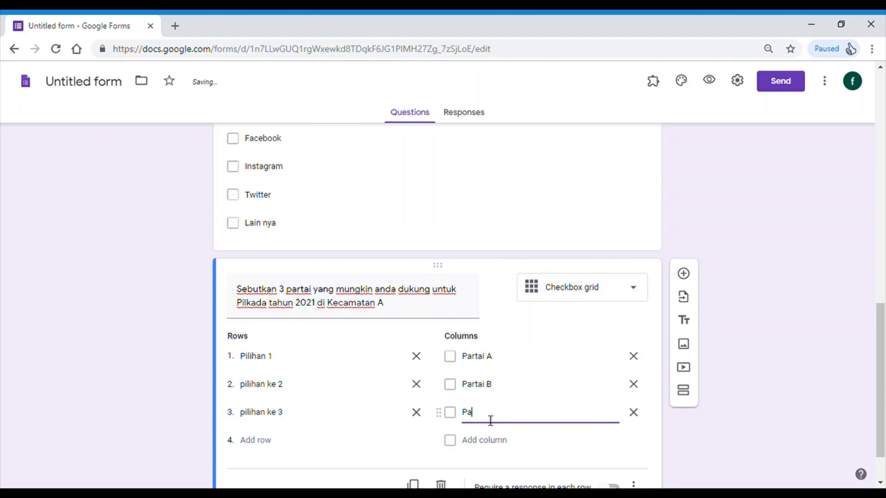
pyautogui.write('rtai')
pyautogui.press('BackSpace')
pyautogui.press('BackSpace')
pyautogui.write('tai C')
pyautogui.press('Return')
pyautogui.write('Partai D')
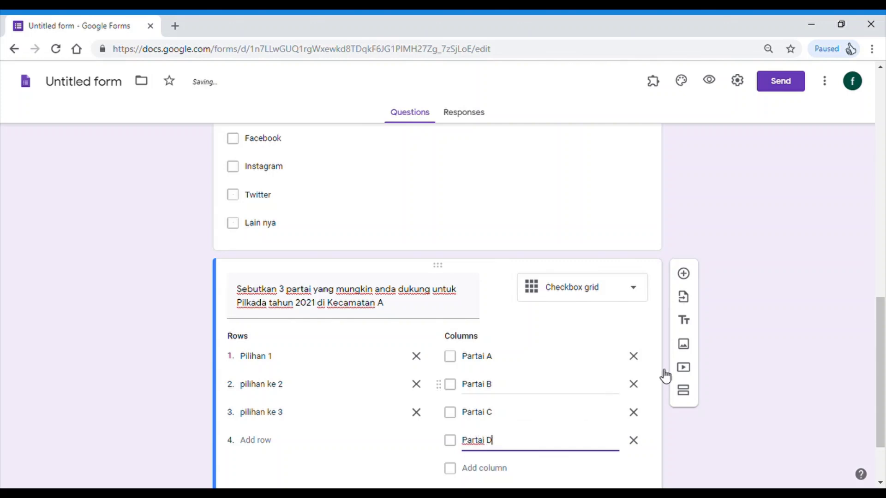
pyautogui.click(781, 339)
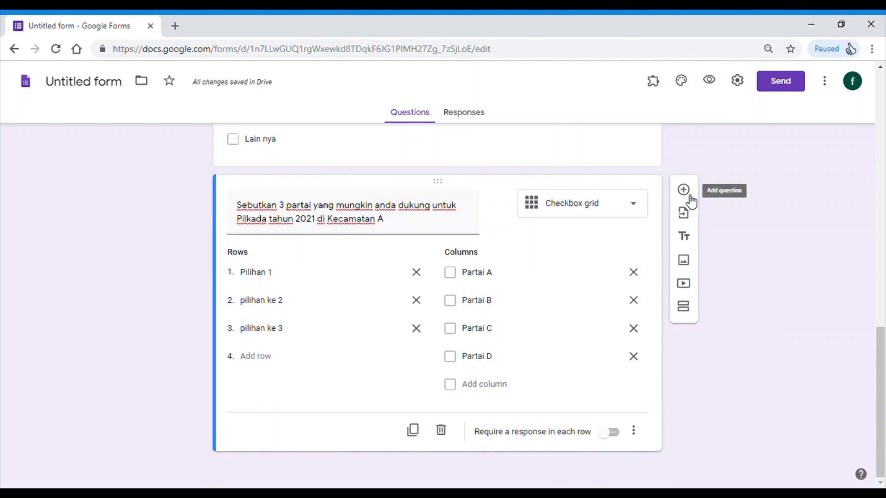
# - Add a question titled 'Sebutkan harapan anda terhadap hasil pilkada tahun 2021'
pyautogui.click(684, 191)
pyautogui.write('Se')
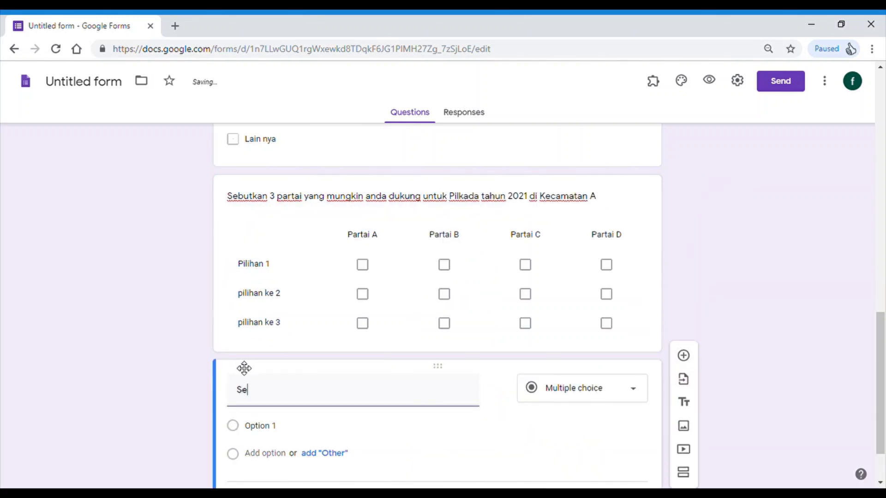
pyautogui.write('butkan saran anda')
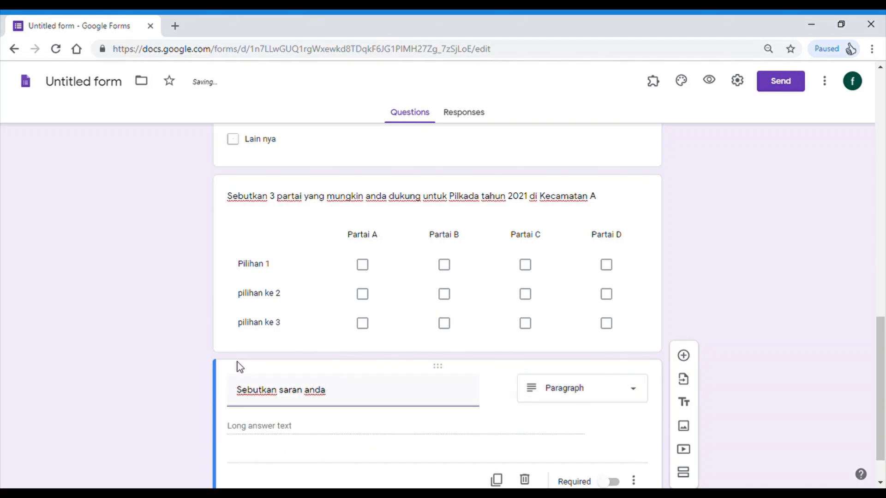
pyautogui.press('BackSpace')
pyautogui.press('BackSpace')
pyautogui.press('BackSpace')
pyautogui.press('BackSpace')
pyautogui.press('BackSpace')
pyautogui.press('BackSpace')
pyautogui.press('BackSpace')
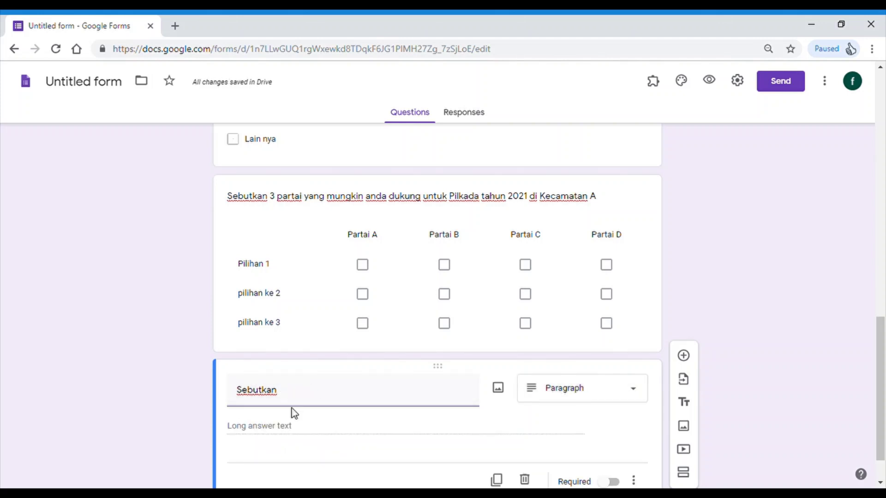
pyautogui.write('harapan ad')
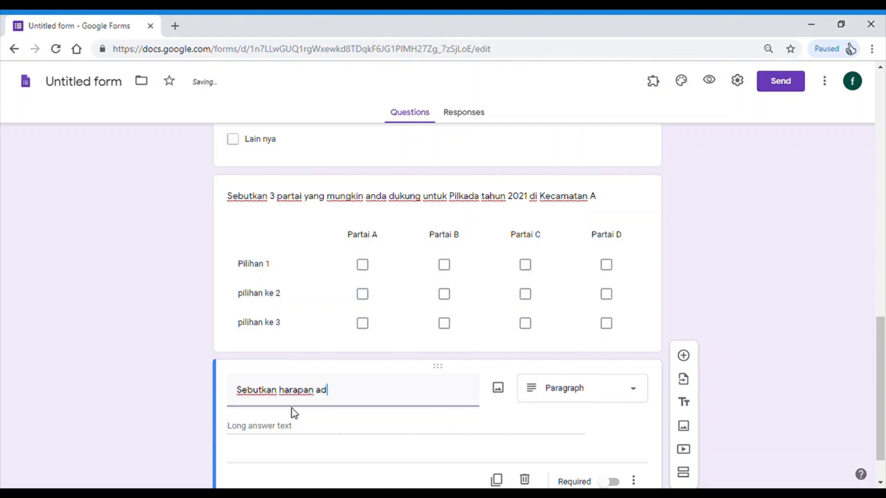
pyautogui.press('BackSpace')
pyautogui.write('nda terharap')
pyautogui.write('dap ha')
pyautogui.write('sil pi')
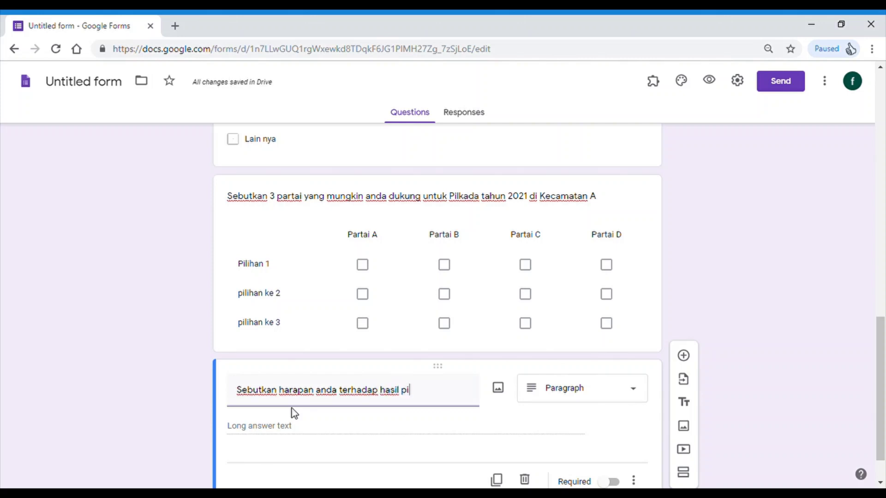
pyautogui.write('lkada tahu')
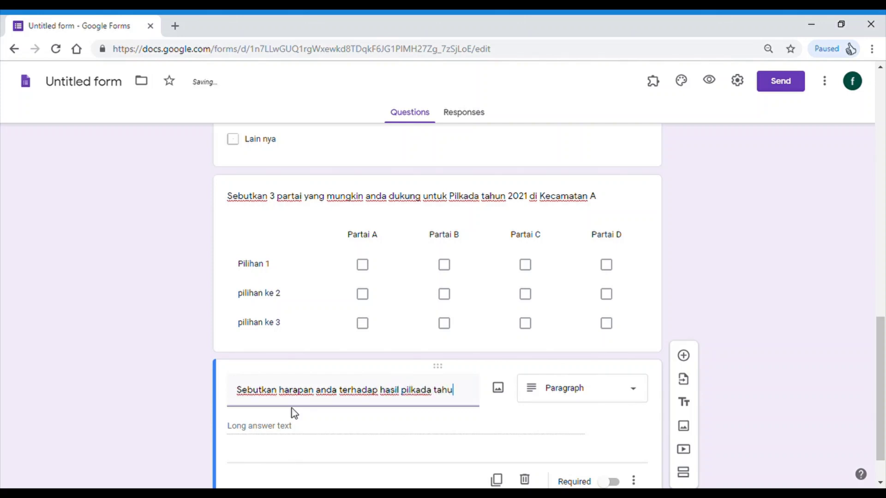
pyautogui.write('n 2021')
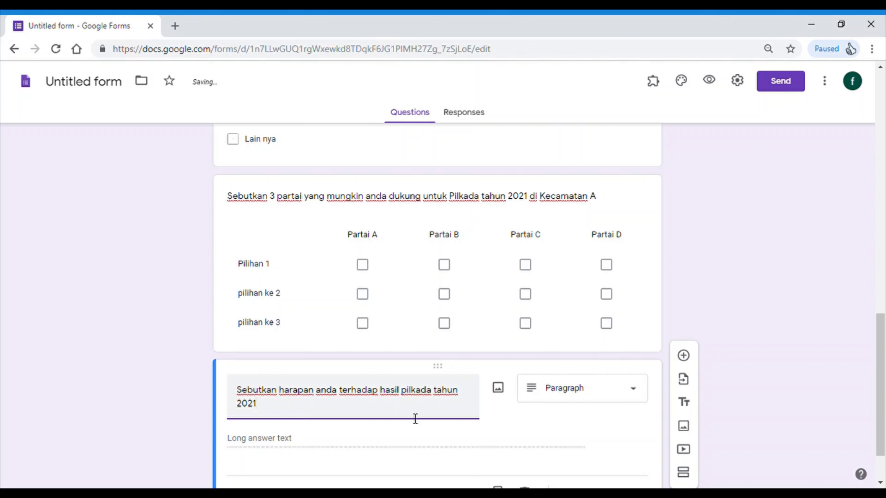
pyautogui.scroll(-2, 275, 417)
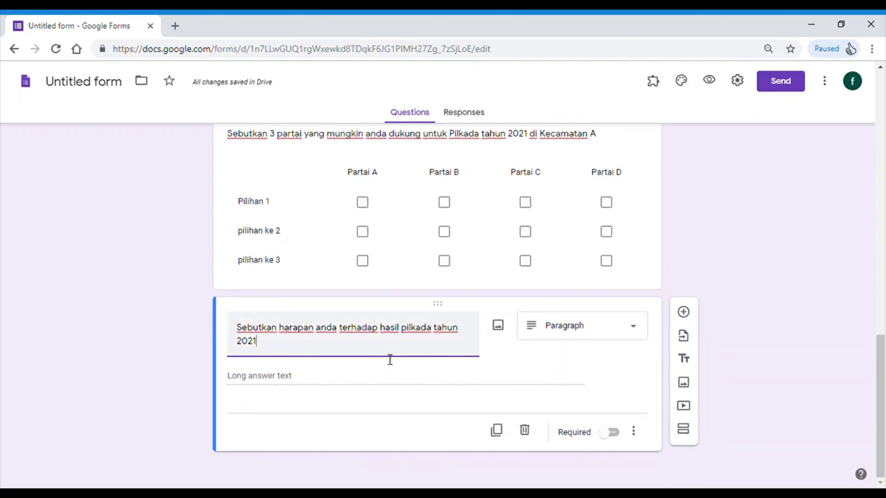
pyautogui.scroll(3, 388, 360)
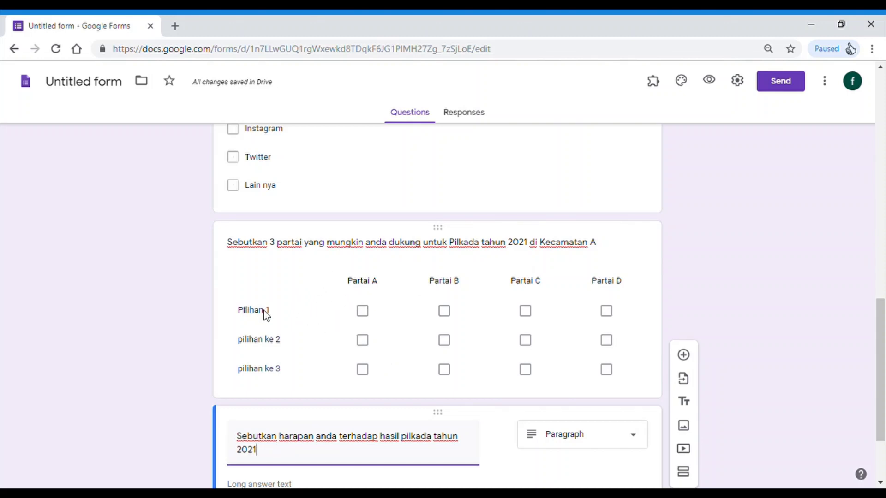
# - Add a fifth column named 'Parat D' to the party grid
pyautogui.click(364, 312)
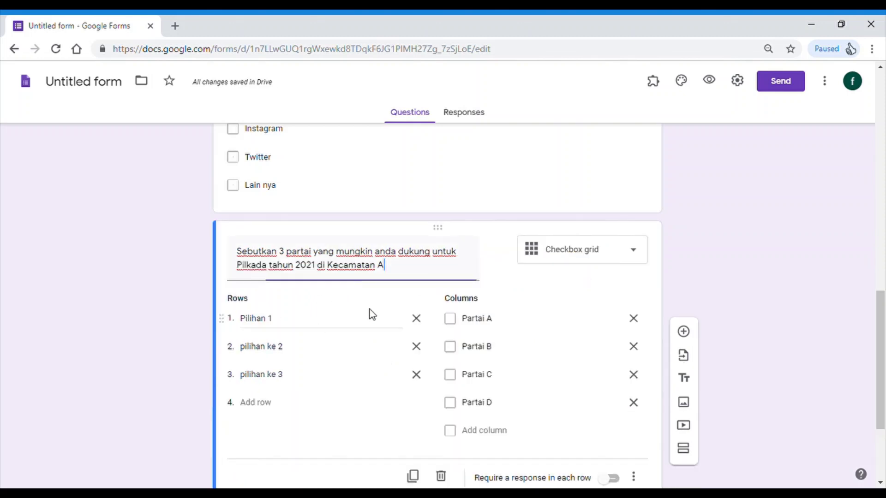
pyautogui.scroll(-1, 415, 309)
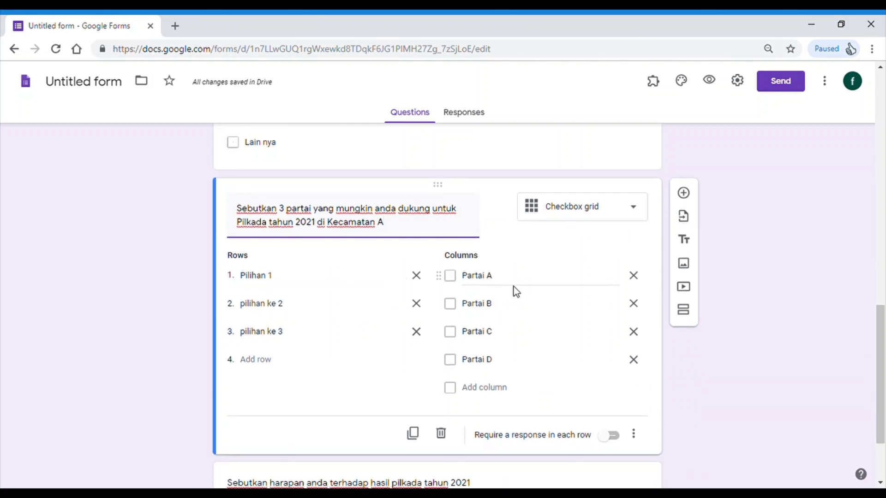
pyautogui.click(740, 374)
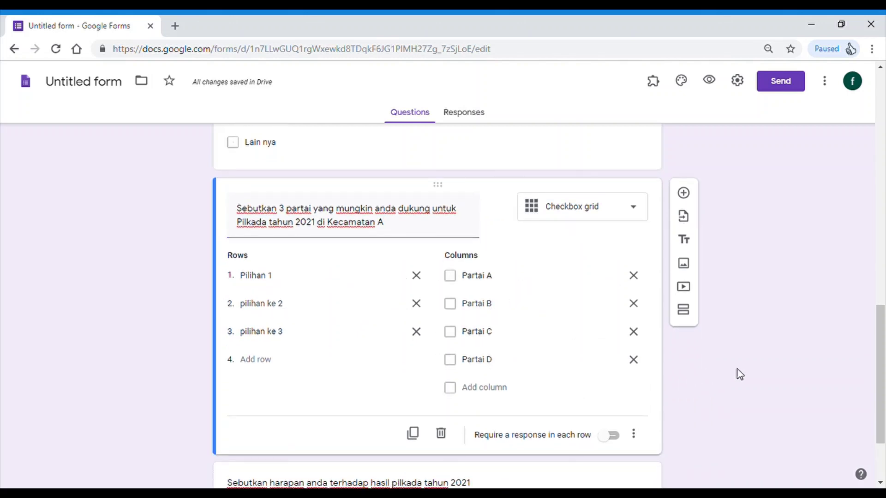
pyautogui.click(481, 389)
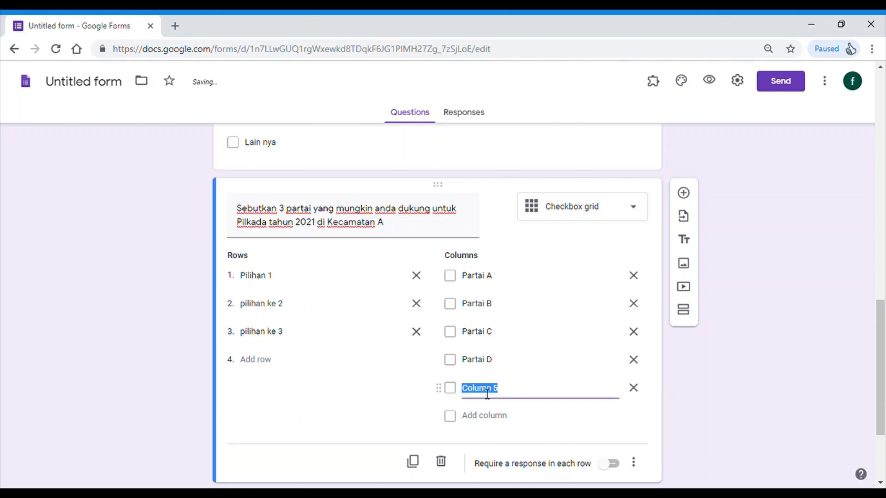
pyautogui.write('Parat D')
pyautogui.click(846, 344)
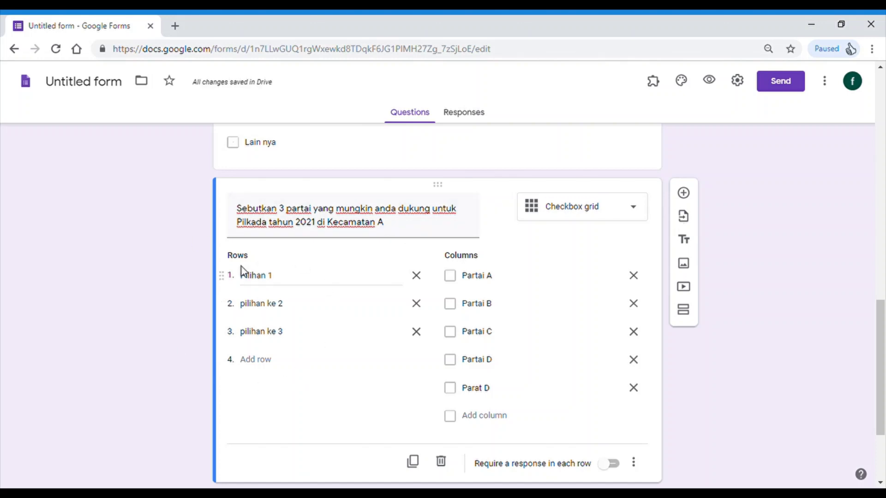
# - Rename the first row to 'Pilihan ke 1' and add a blank question below the grid
pyautogui.click(271, 278)
pyautogui.click(274, 284)
pyautogui.write('ke')
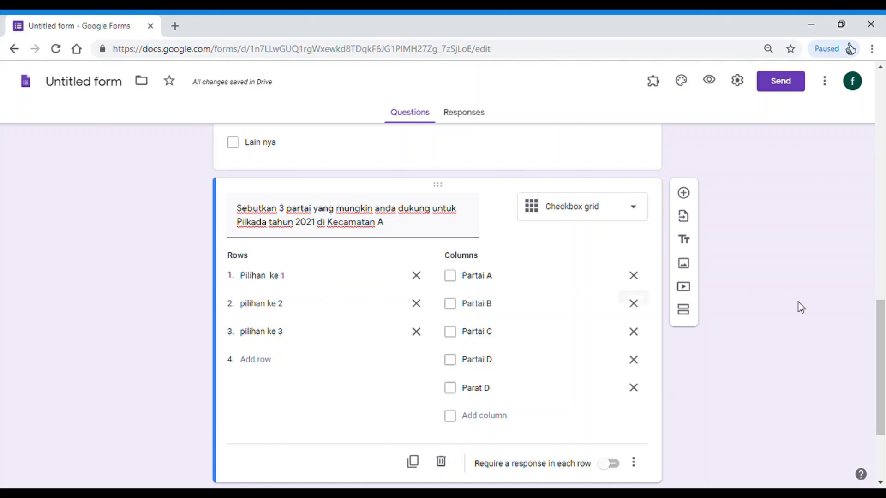
pyautogui.scroll(-3, 799, 306)
pyautogui.scroll(3, 676, 291)
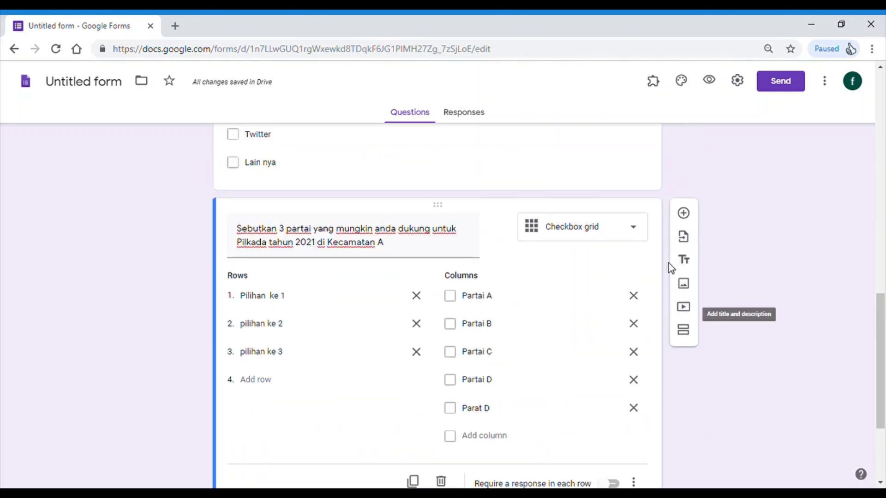
pyautogui.click(684, 212)
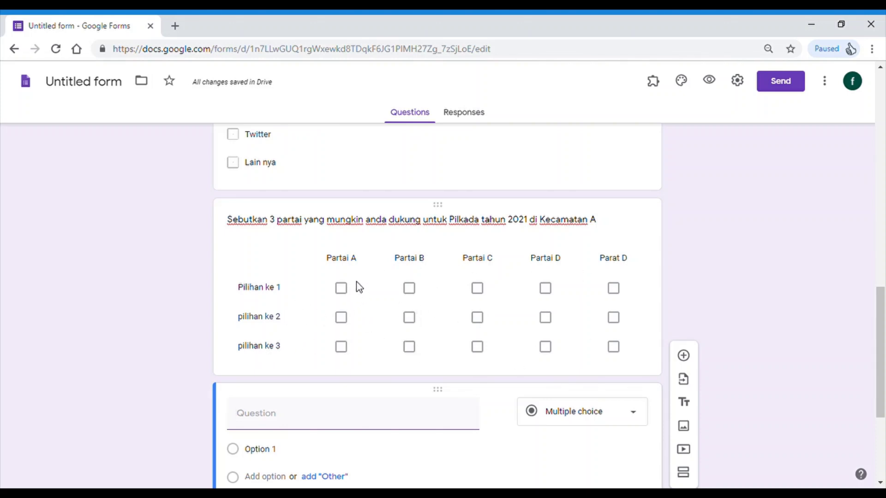
pyautogui.click(389, 270)
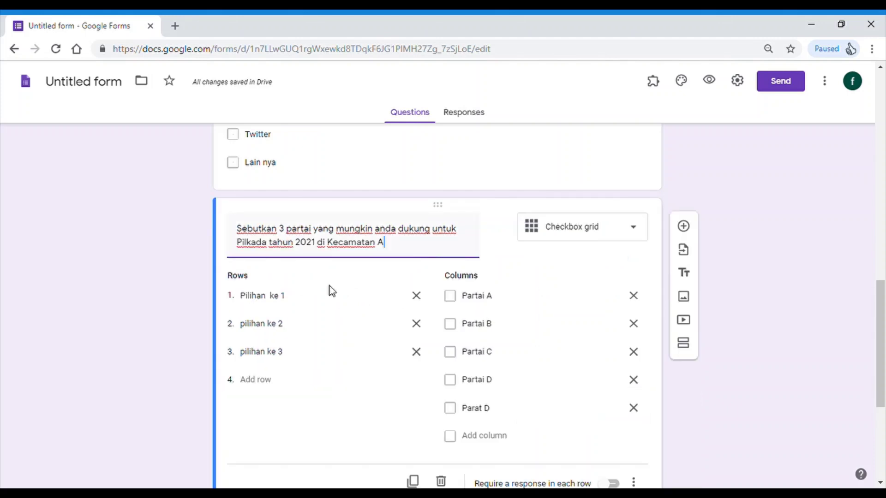
# - Delete the old grid rows and relabel the rows Partai A and Partai B
pyautogui.click(416, 296)
pyautogui.click(416, 296)
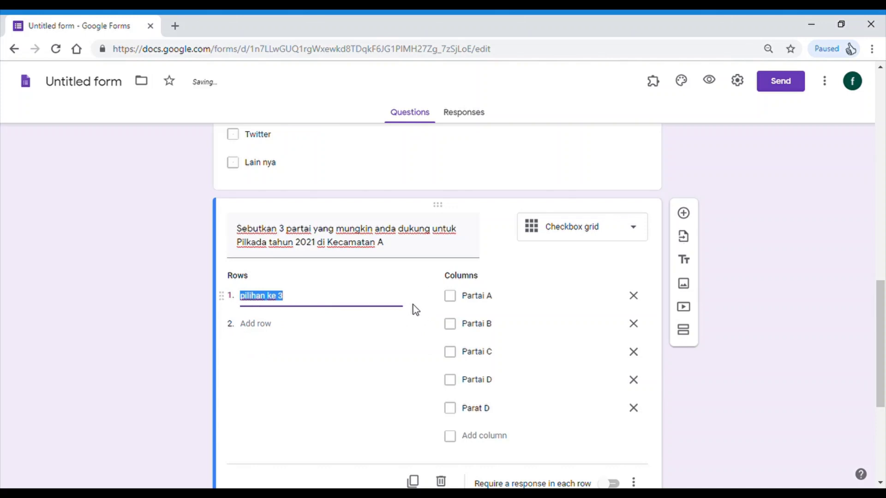
pyautogui.write('A')
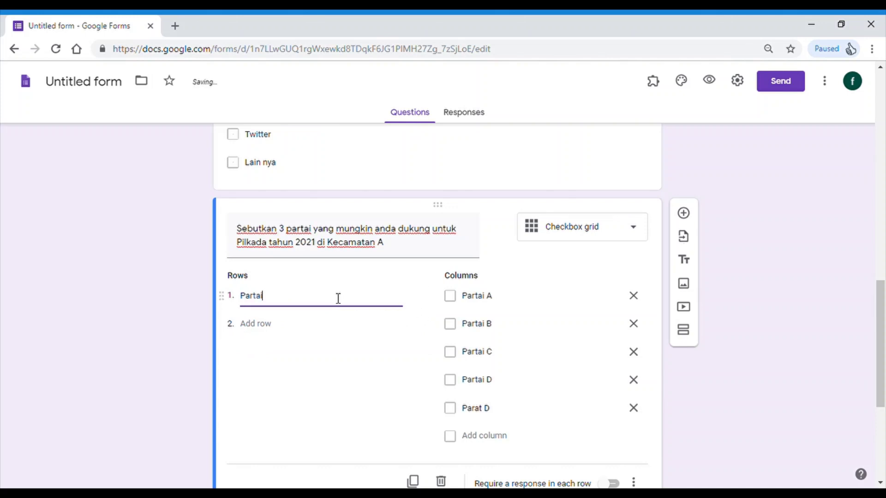
pyautogui.press('Return')
pyautogui.press('BackSpace')
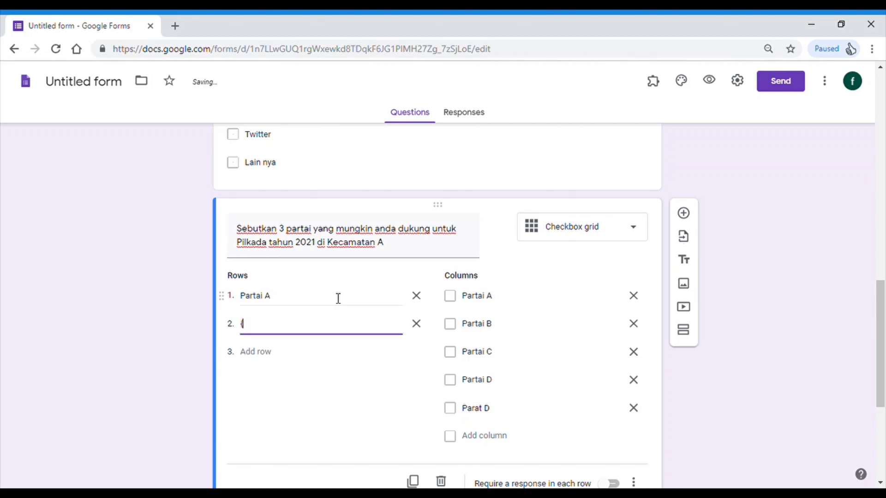
pyautogui.write('{art')
pyautogui.press('BackSpace')
pyautogui.press('BackSpace')
pyautogui.press('BackSpace')
pyautogui.press('BackSpace')
pyautogui.write('P')
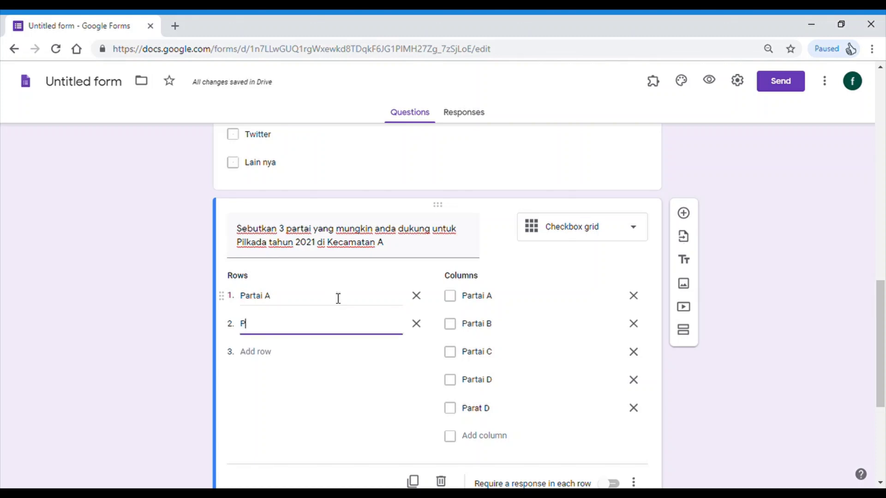
pyautogui.write('artai B')
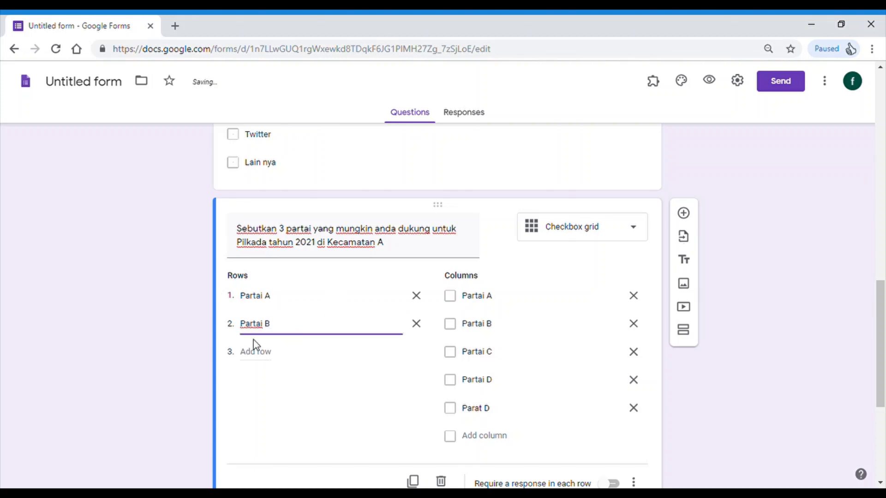
# - Add rows Partai C, Partai D and Partai E
pyautogui.press('Left')
pyautogui.press('Left')
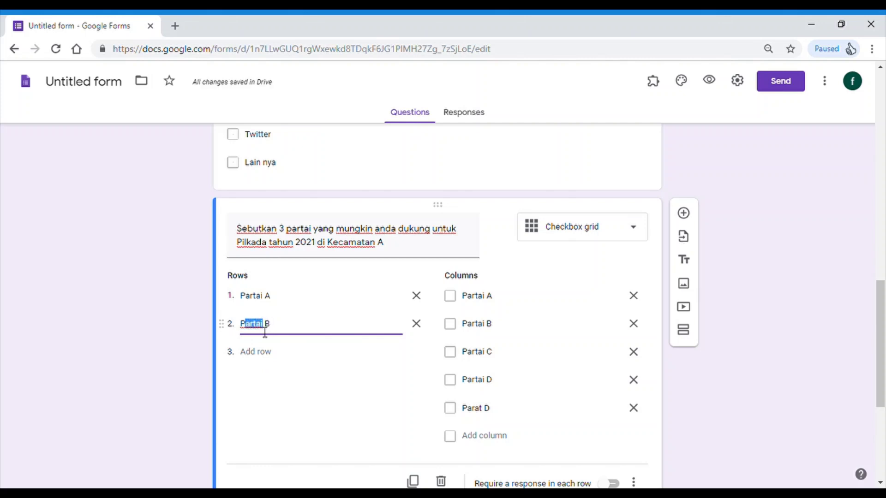
pyautogui.click(296, 324)
pyautogui.press('Return')
pyautogui.write('Partai')
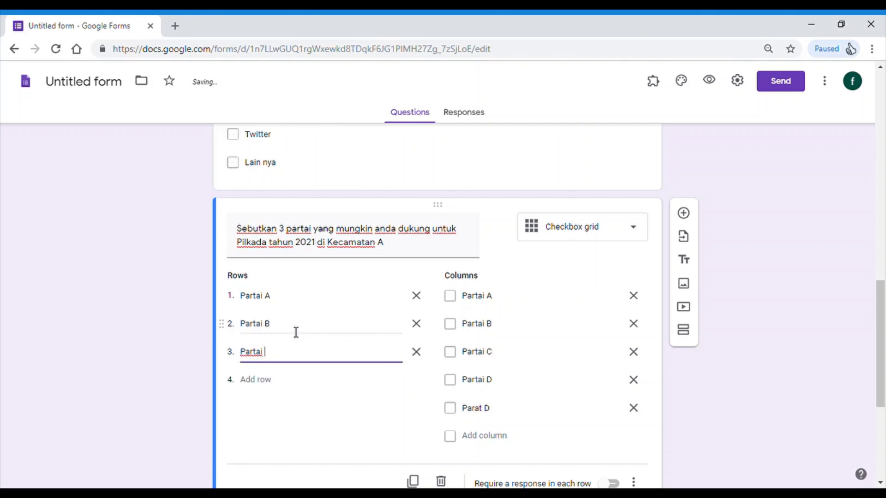
pyautogui.write(' C')
pyautogui.press('Return')
pyautogui.write('Partai')
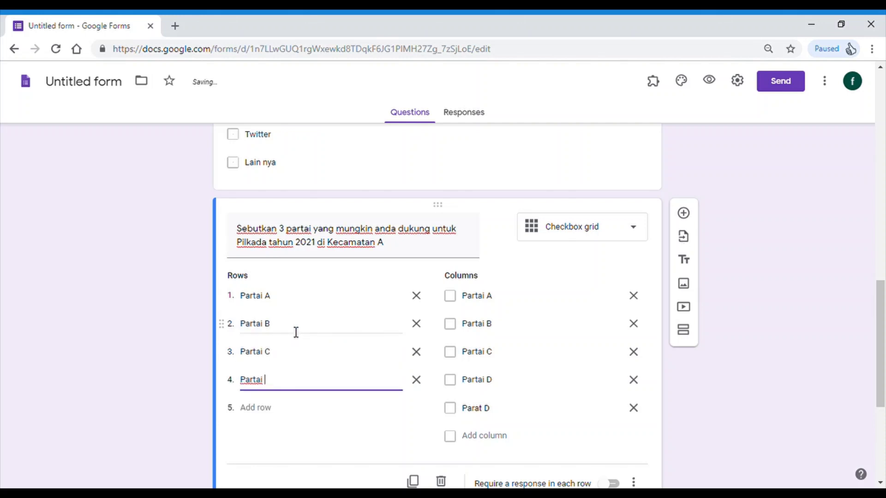
pyautogui.write(' D')
pyautogui.press('Return')
pyautogui.write('Partai E')
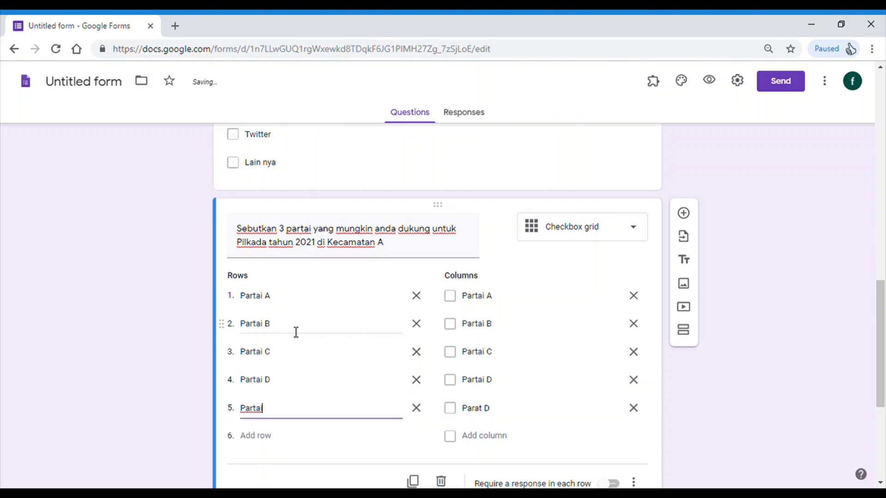
# - Delete the Partai A–D columns and label the first column 'Pilihan Ke 1'
pyautogui.click(636, 299)
pyautogui.click(639, 303)
pyautogui.click(636, 300)
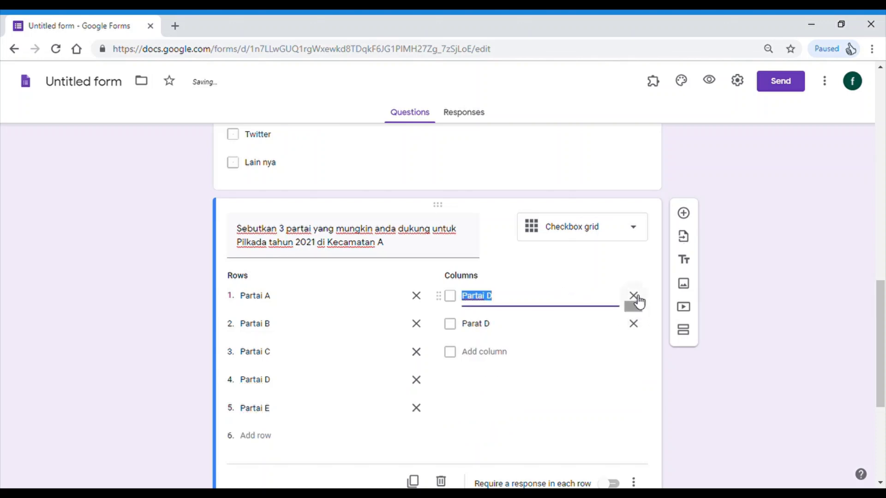
pyautogui.click(637, 300)
pyautogui.write('Pilih')
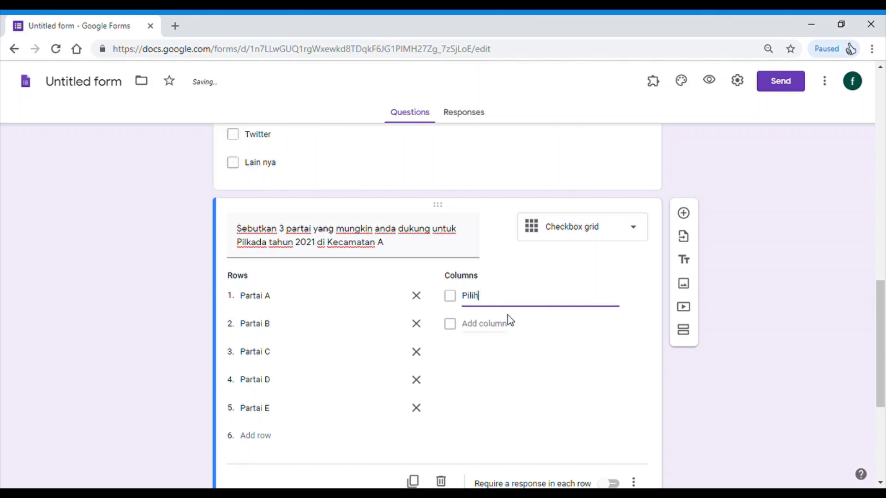
pyautogui.write('an Ke 1')
pyautogui.tripleClick(471, 303)
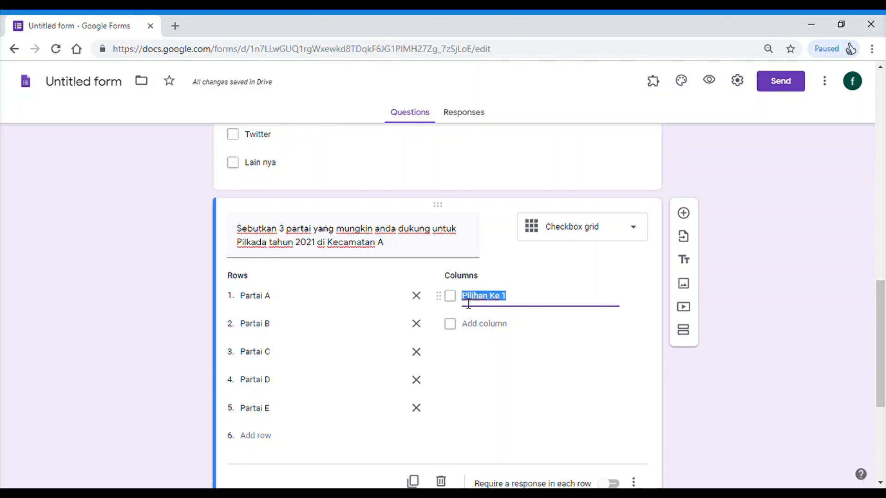
pyautogui.hotkey('ctrl', 'c')
# - Add columns Pilihan Ke 2 and Pilihan Ke 3, then a blank question below
pyautogui.press('Return')
pyautogui.hotkey('ctrl', 'v')
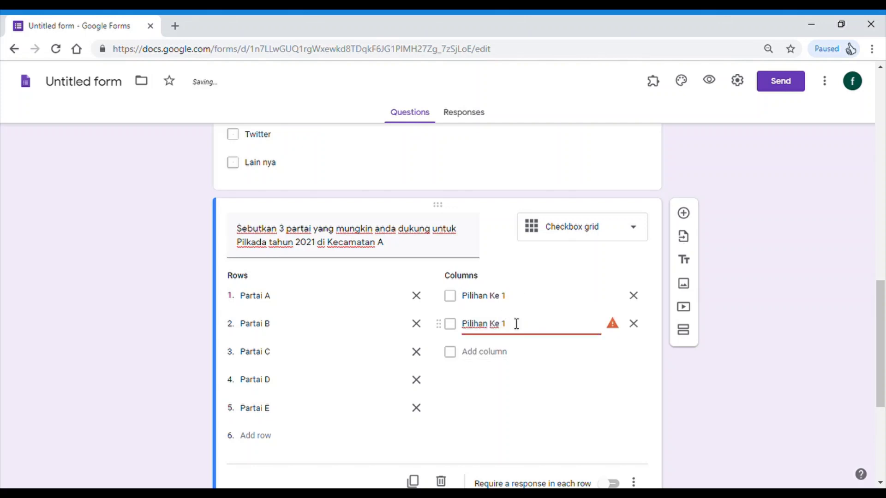
pyautogui.press('BackSpace')
pyautogui.press('Return')
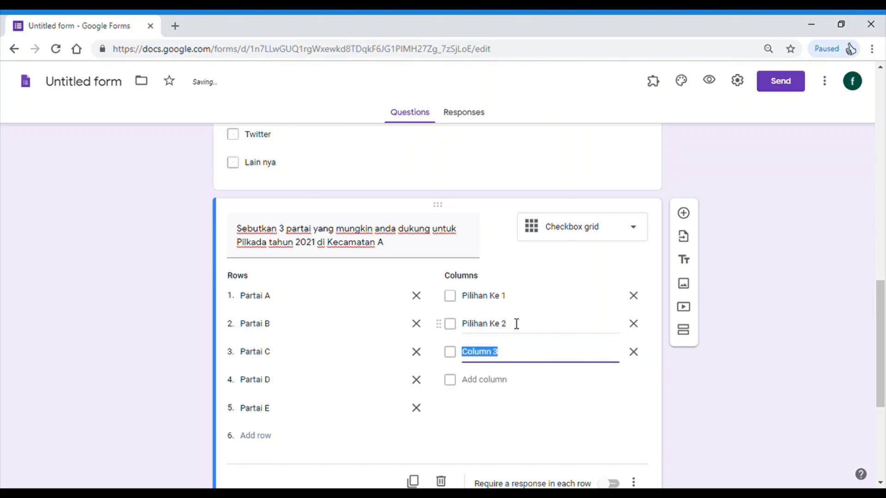
pyautogui.hotkey('ctrl', 'v')
pyautogui.press('BackSpace')
pyautogui.write('3')
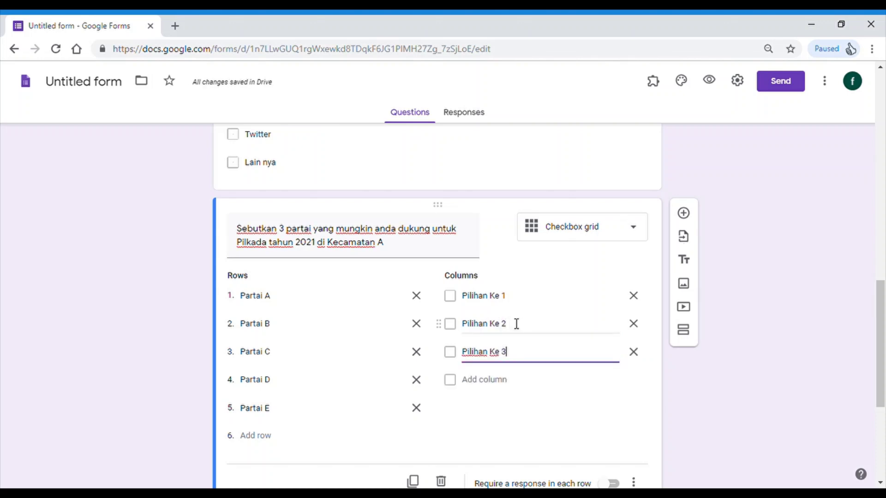
pyautogui.click(778, 312)
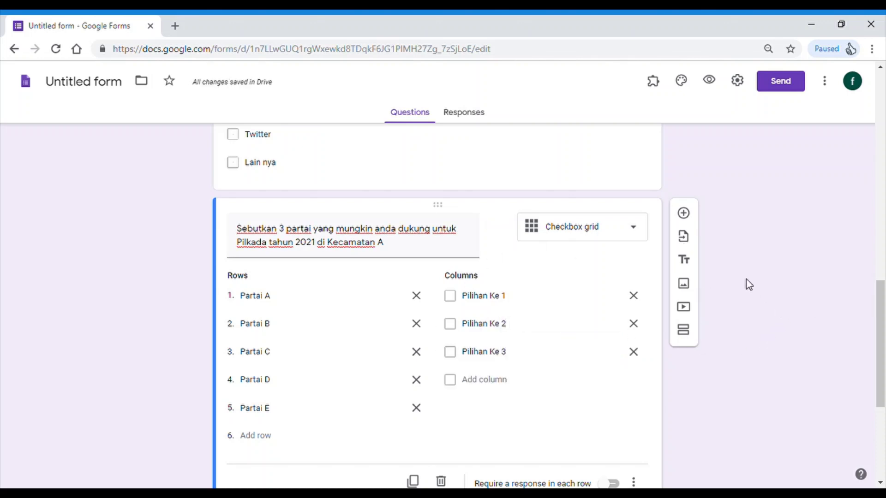
pyautogui.click(684, 214)
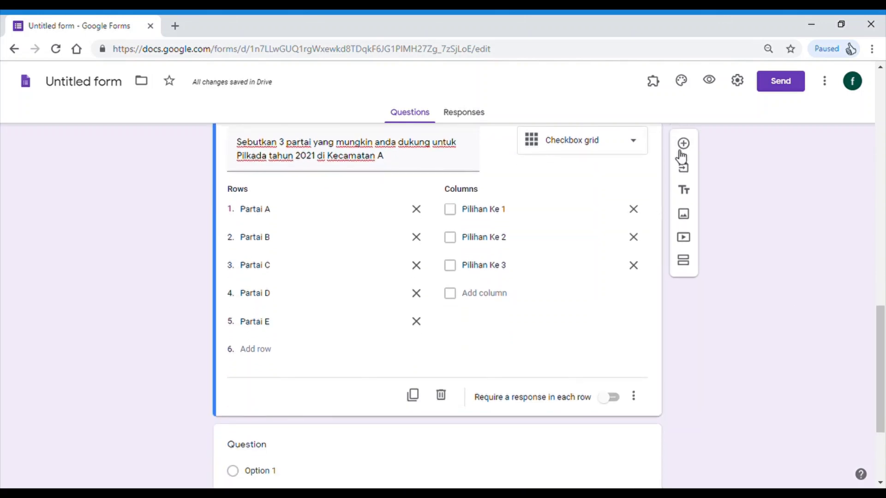
# - Delete both empty multiple-choice question cards below the party grid
pyautogui.click(688, 155)
pyautogui.scroll(2, 440, 244)
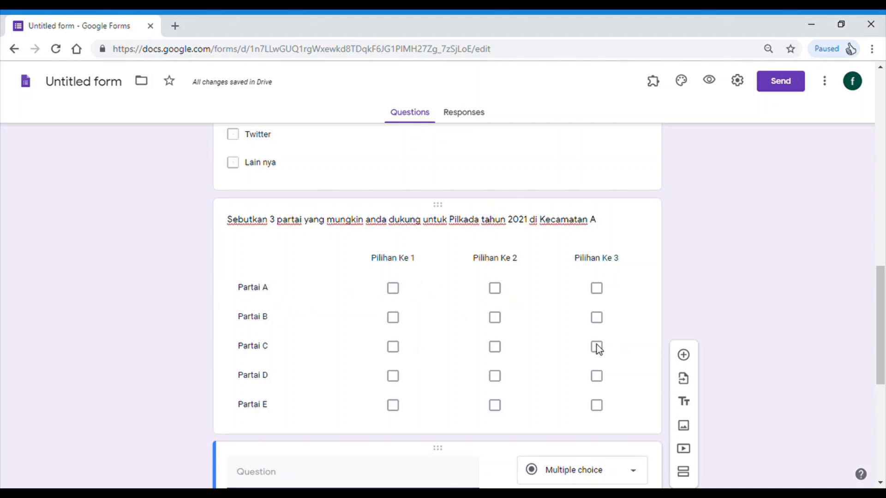
pyautogui.scroll(-4, 669, 328)
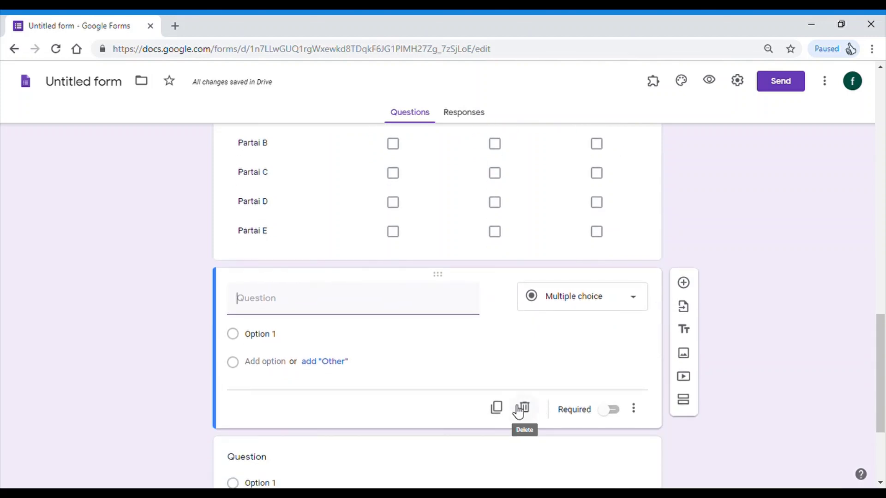
pyautogui.click(519, 412)
pyautogui.click(519, 350)
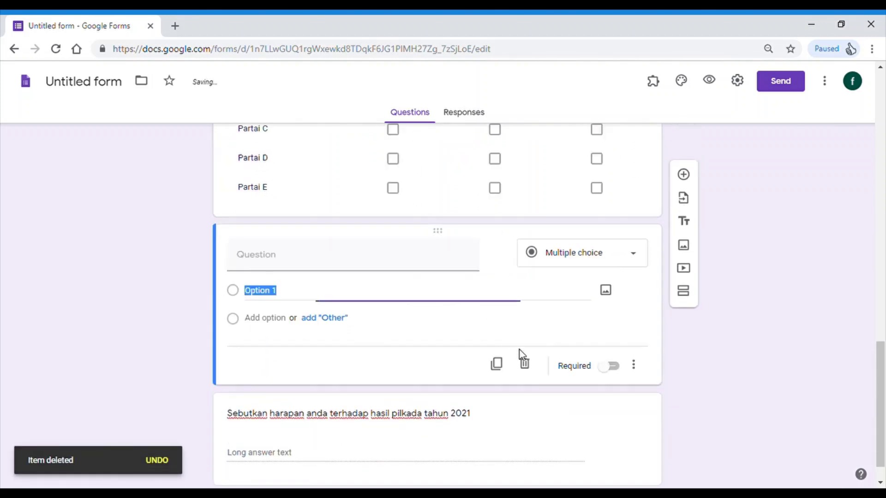
pyautogui.click(531, 365)
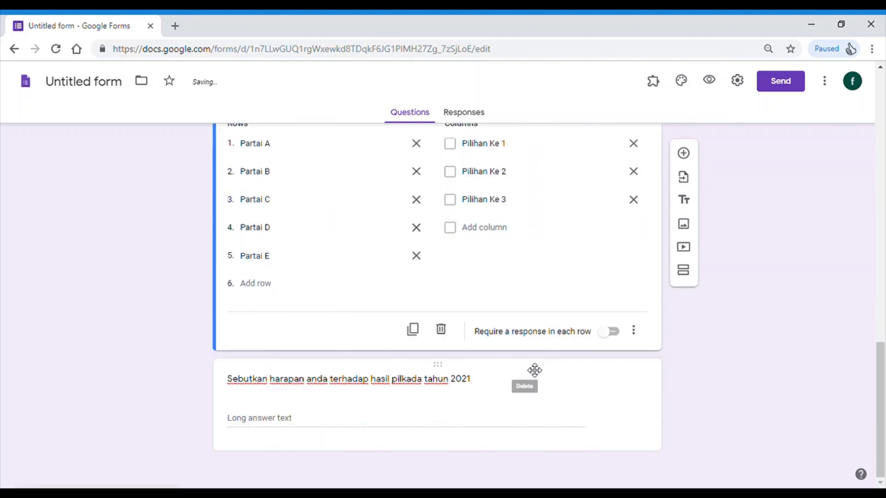
pyautogui.click(575, 410)
# - Return to the top of the form and bring up the Send form dialog
pyautogui.scroll(9, 546, 350)
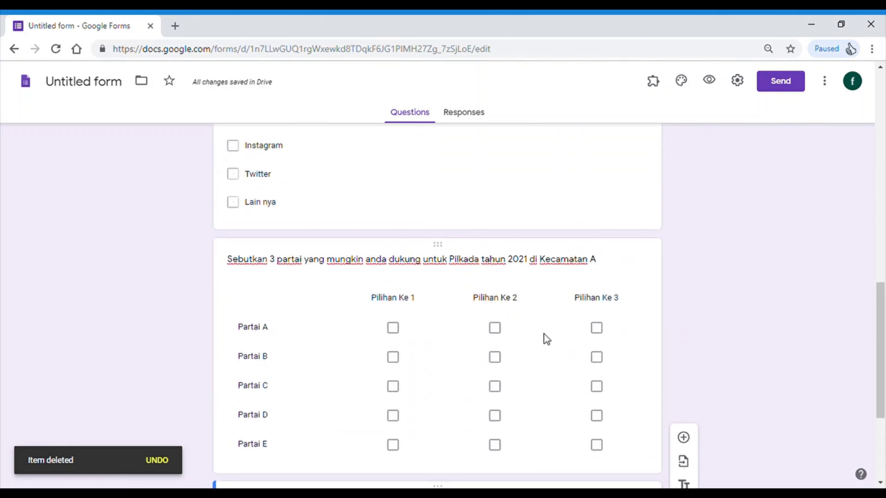
pyautogui.scroll(-9, 548, 316)
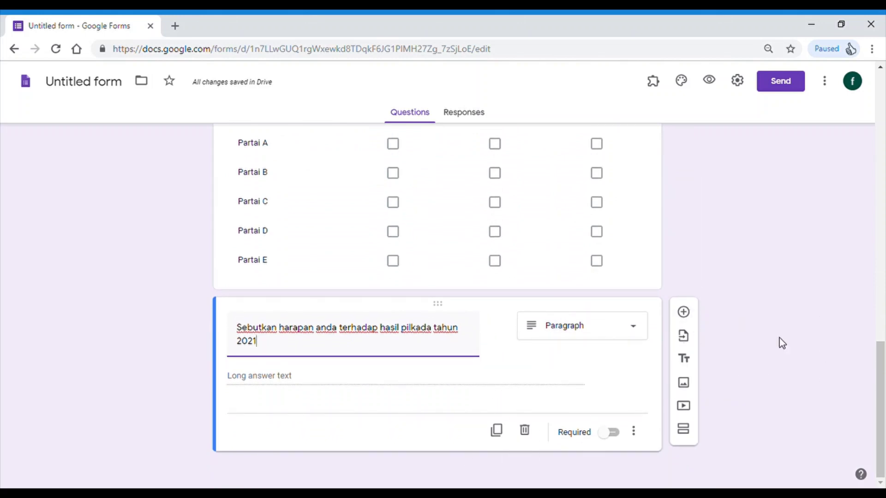
pyautogui.scroll(20, 528, 372)
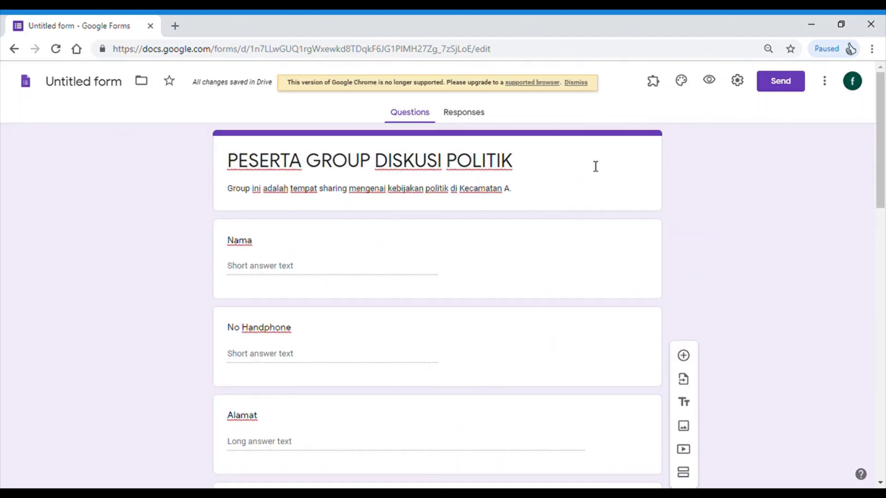
pyautogui.click(770, 82)
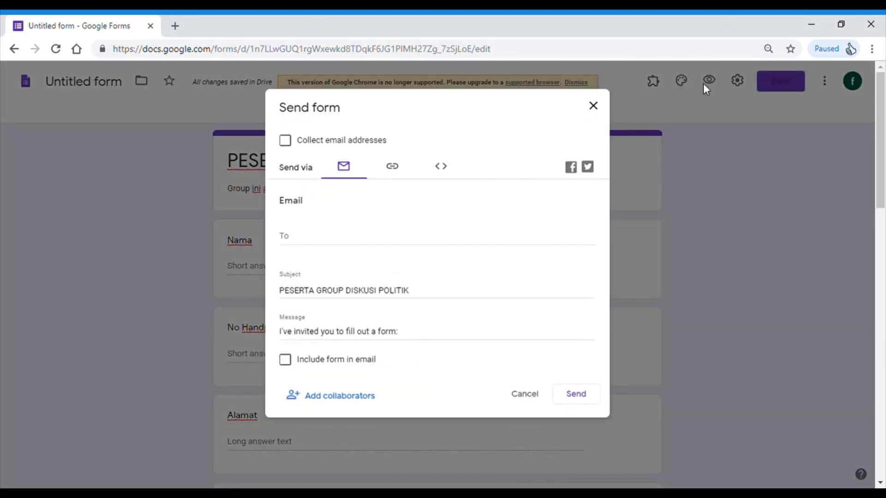
# - Enter the recipient's e-mail address and change the subject to 'PESERTA GROUP DISKUSI POLITIK Kecamatan A'
pyautogui.click(297, 246)
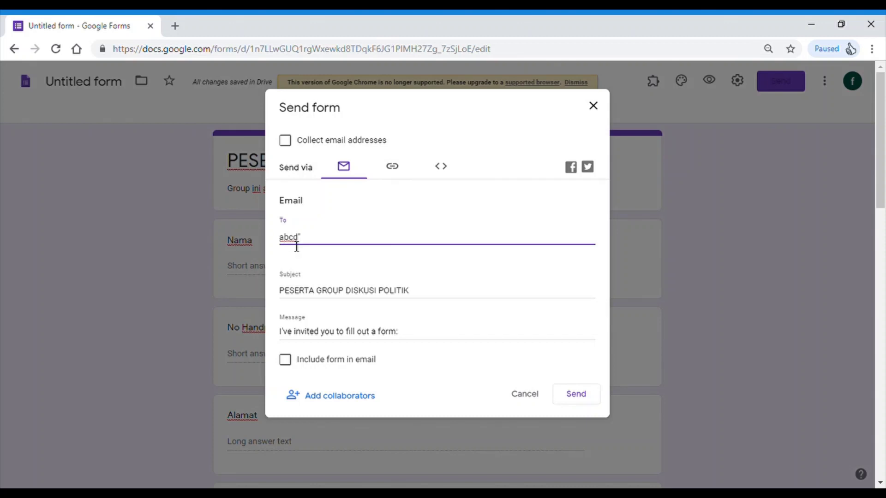
pyautogui.click(325, 295)
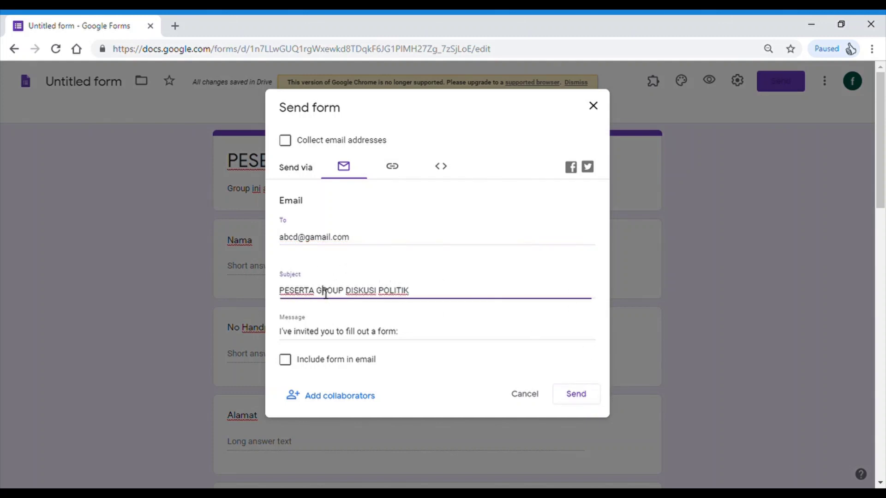
pyautogui.click(282, 294)
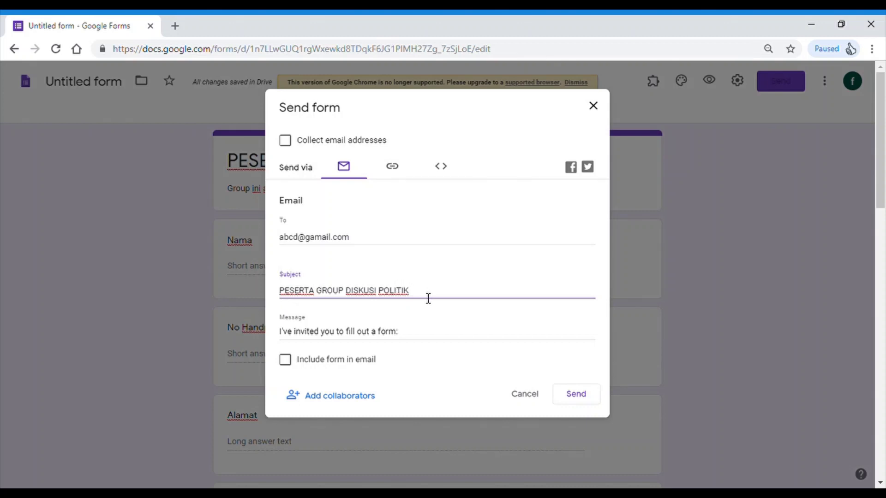
pyautogui.write('camatan A')
# - Replace the default message with 'Survey anggota group' and include the form in the email
pyautogui.click(384, 331)
pyautogui.moveTo(410, 336); pyautogui.dragTo(244, 346)
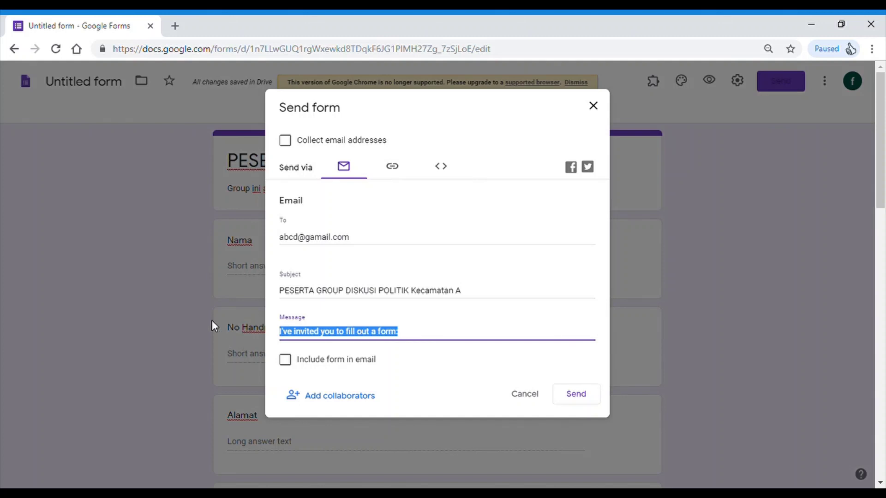
pyautogui.write('Surv')
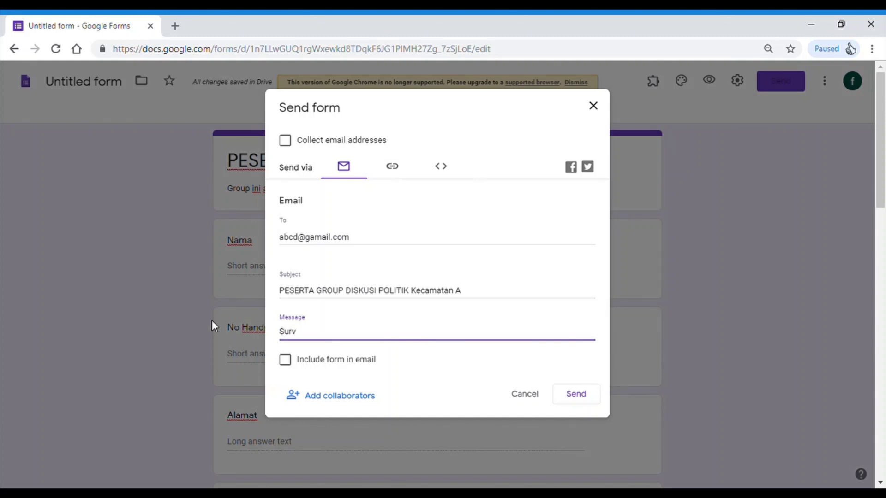
pyautogui.write('ey anggota group')
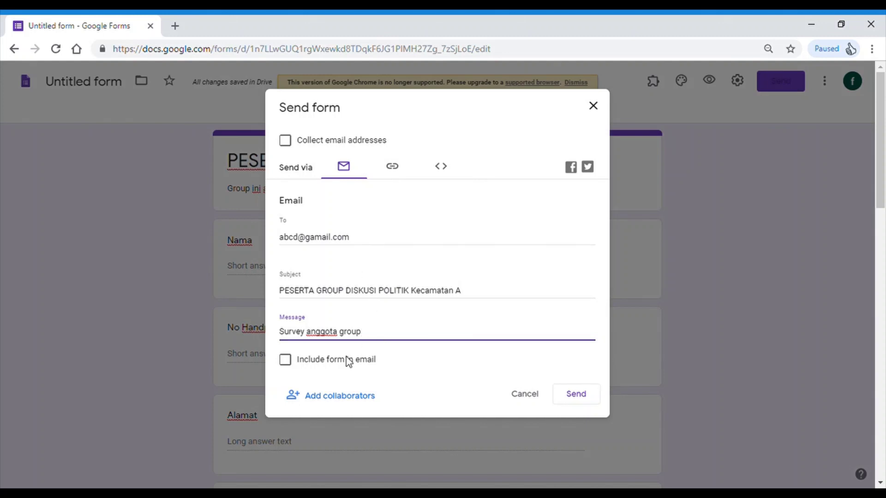
pyautogui.click(285, 360)
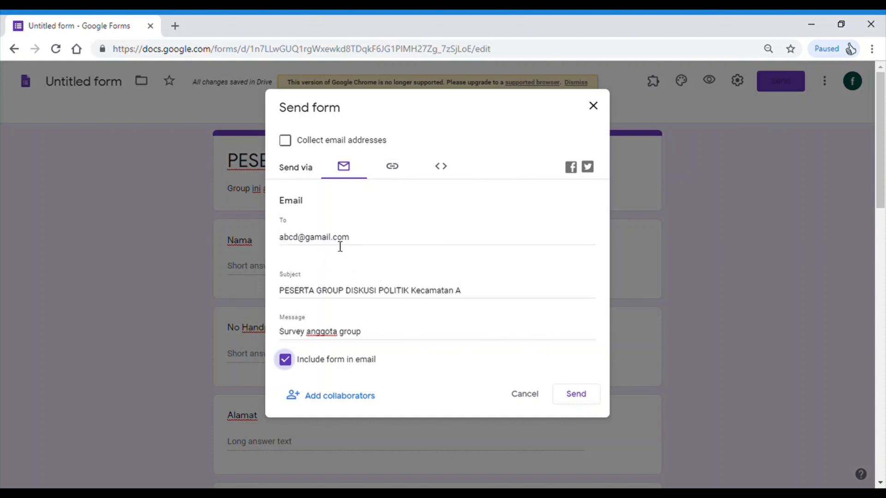
# - Correct the typo in the recipient's address and send the email
pyautogui.click(314, 238)
pyautogui.press('BackSpace')
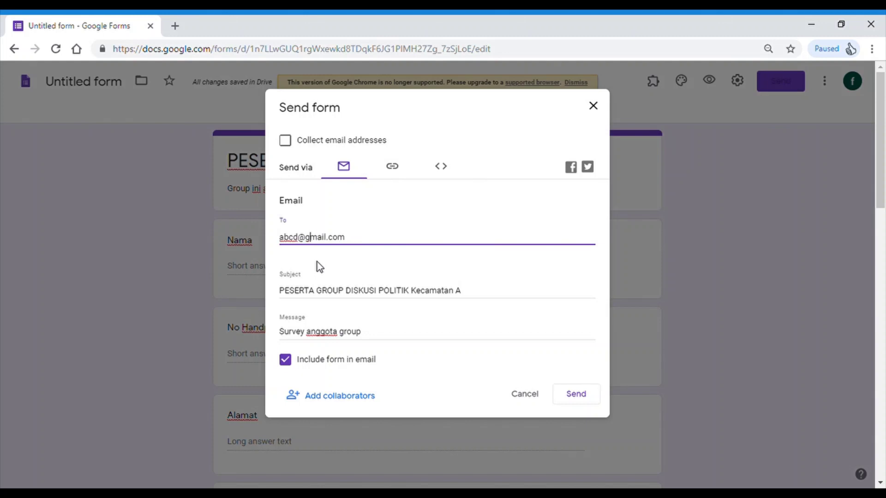
pyautogui.click(580, 399)
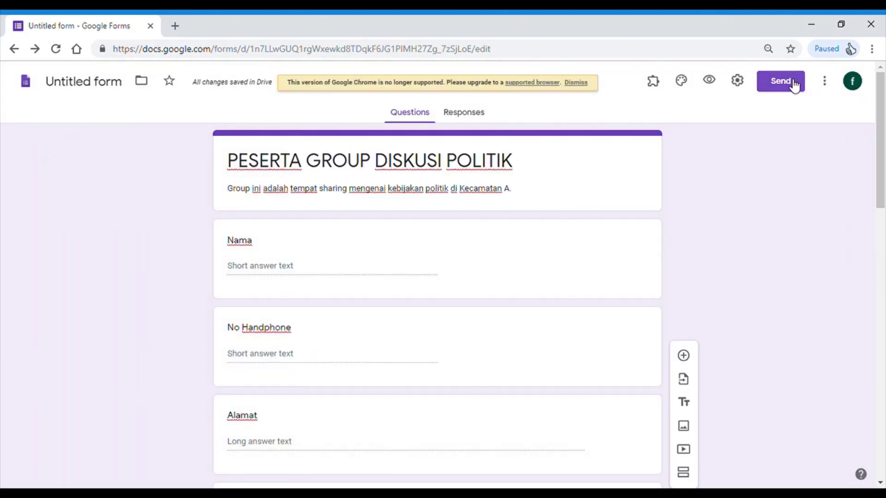
# - Copy a shortened link to the form from the Link tab
pyautogui.click(793, 85)
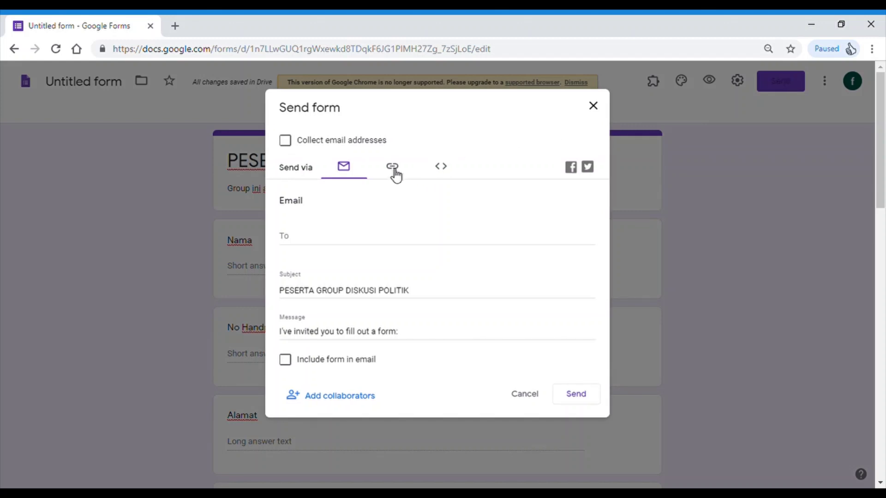
pyautogui.click(394, 169)
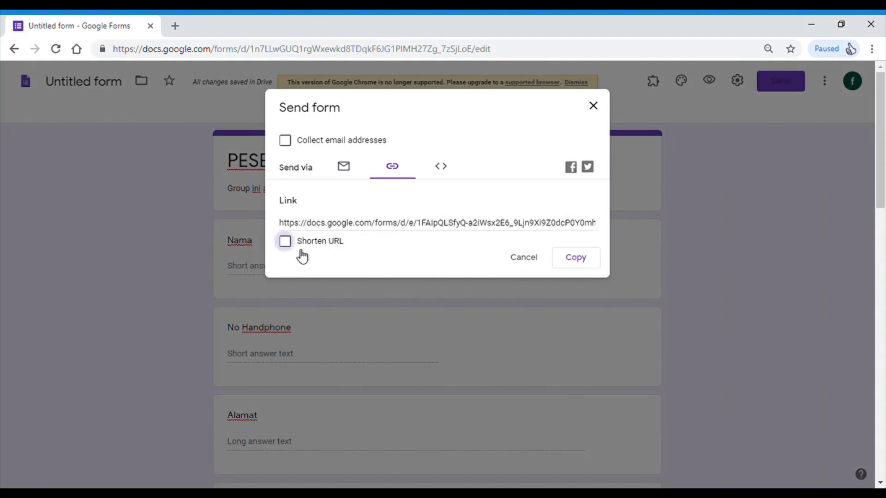
pyautogui.click(285, 242)
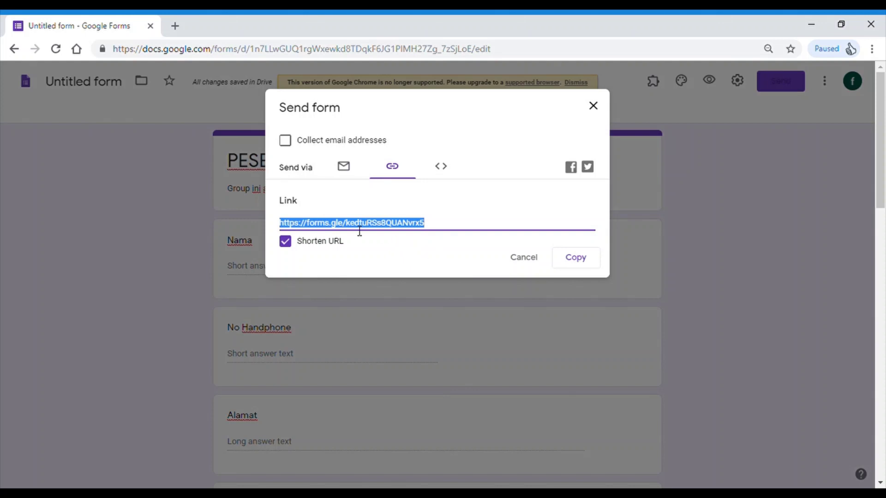
pyautogui.click(584, 266)
# - Look at the Embed HTML code, then close the Send form dialog
pyautogui.click(445, 172)
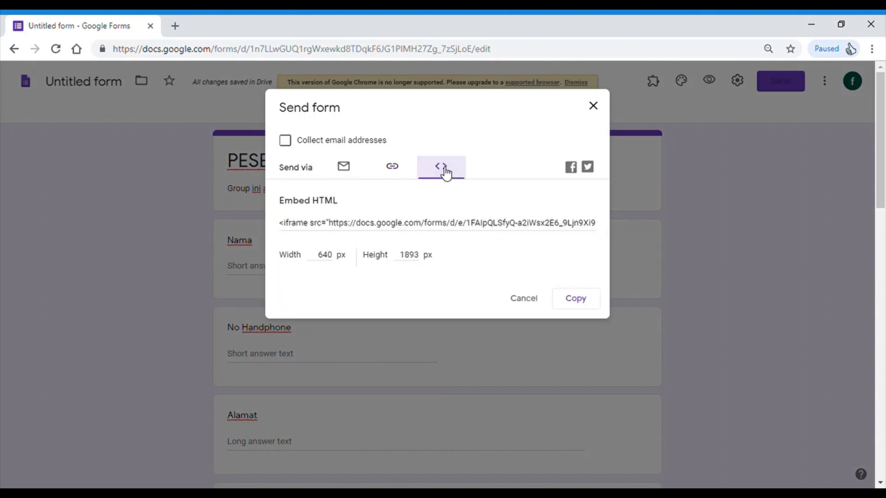
pyautogui.click(593, 106)
pyautogui.click(773, 82)
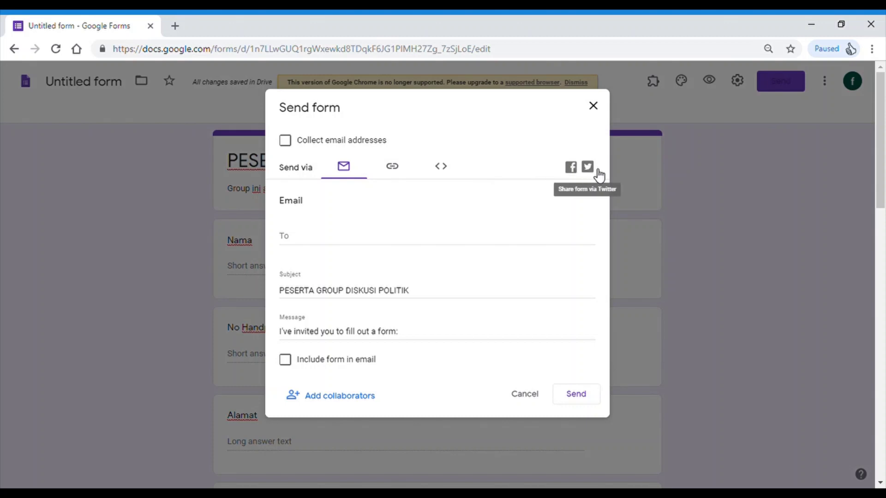
pyautogui.click(594, 106)
# - Preview the survey in a new tab to see the respondent view
pyautogui.scroll(-10, 490, 279)
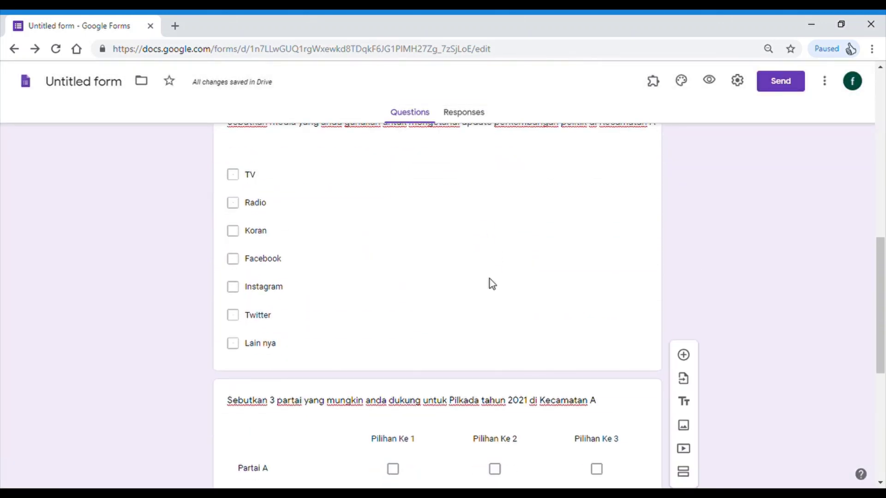
pyautogui.scroll(9, 506, 313)
pyautogui.scroll(3, 476, 269)
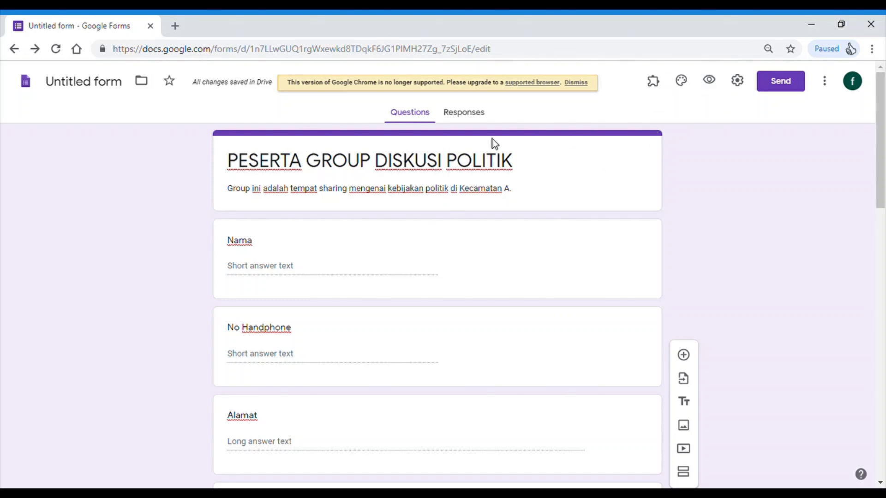
pyautogui.click(710, 82)
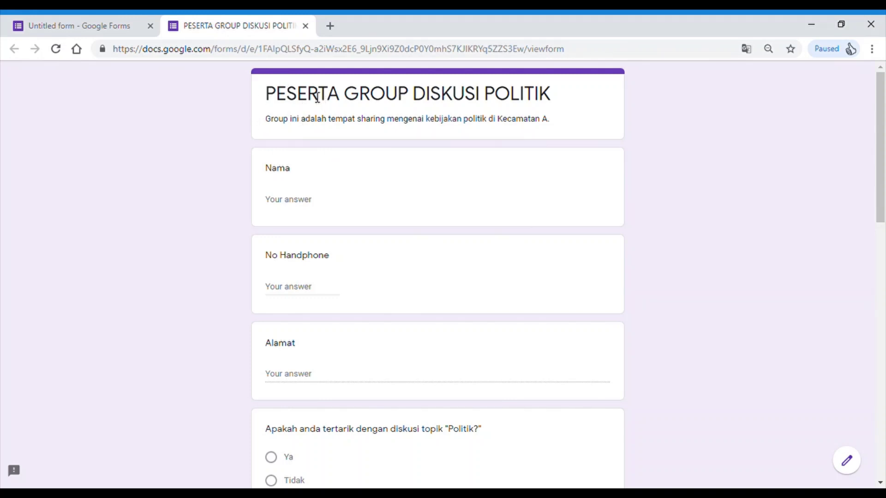
# - Fill in test values for Nama, No Handphone and Alamat
pyautogui.click(297, 207)
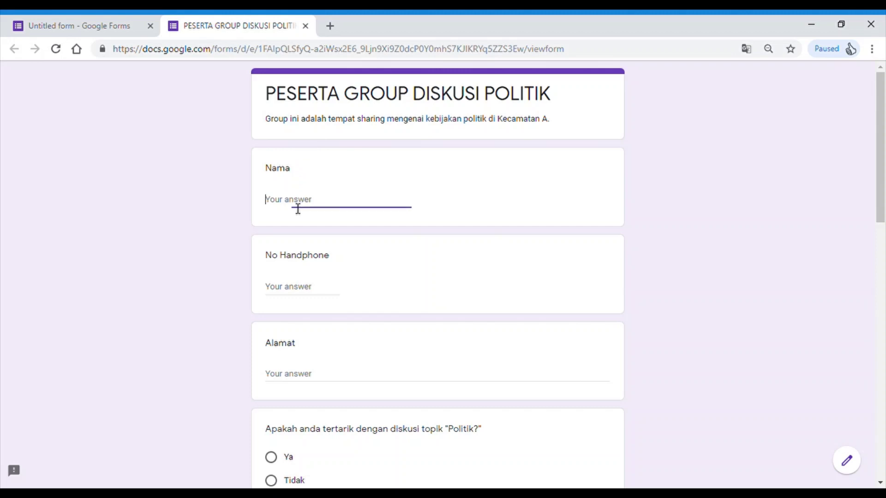
pyautogui.write('a')
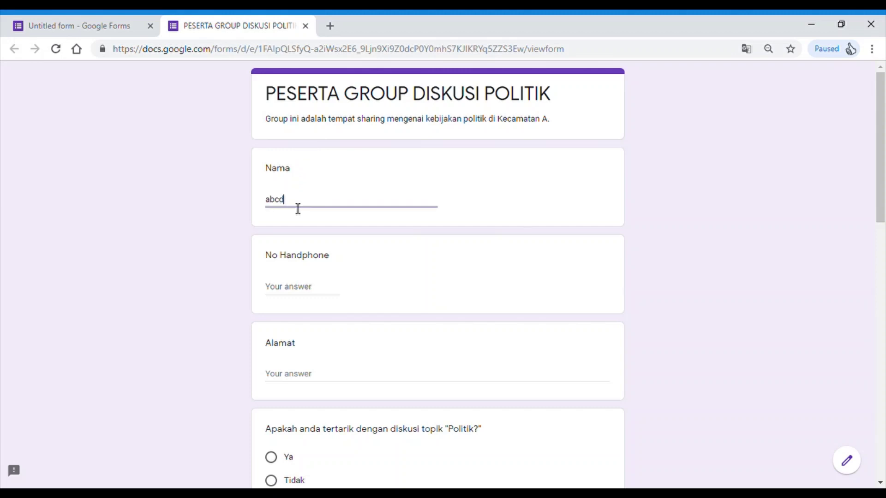
pyautogui.write('bcd')
pyautogui.click(297, 293)
pyautogui.write('1234567890')
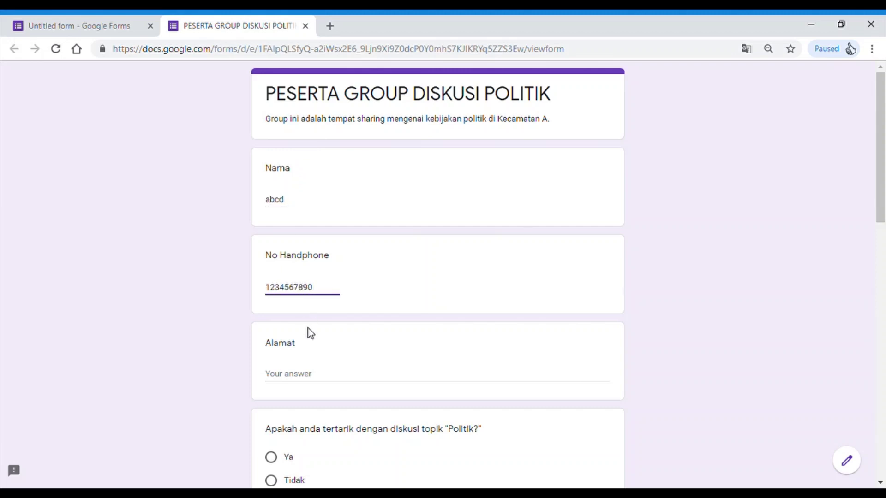
pyautogui.click(314, 380)
pyautogui.write('Jl. abcd')
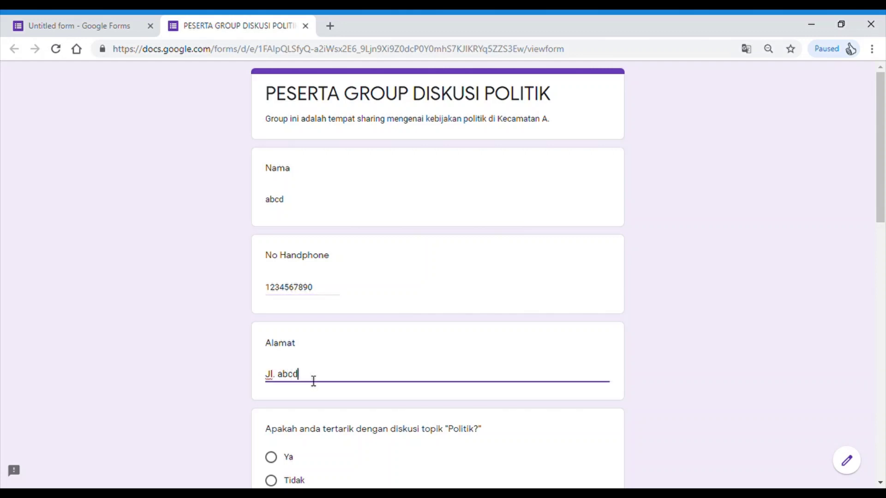
pyautogui.scroll(-2, 313, 381)
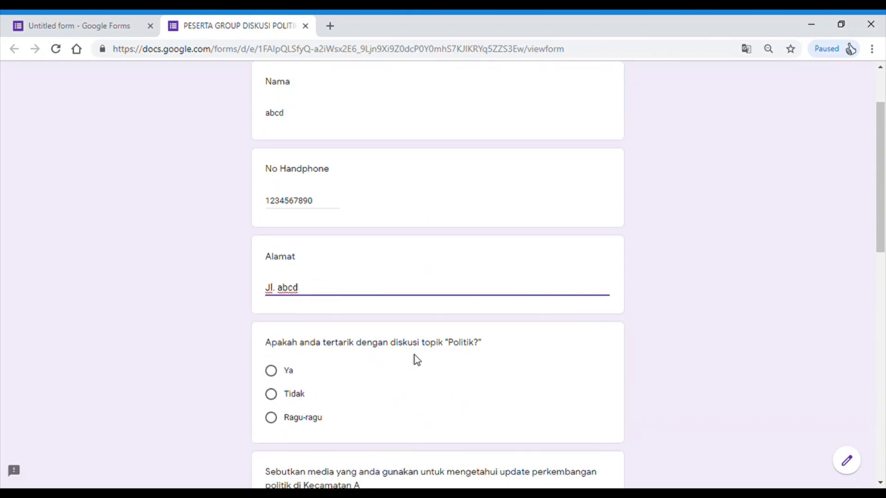
# - Answer Ya to the politics interest question and tick TV, Facebook and Twitter
pyautogui.click(273, 372)
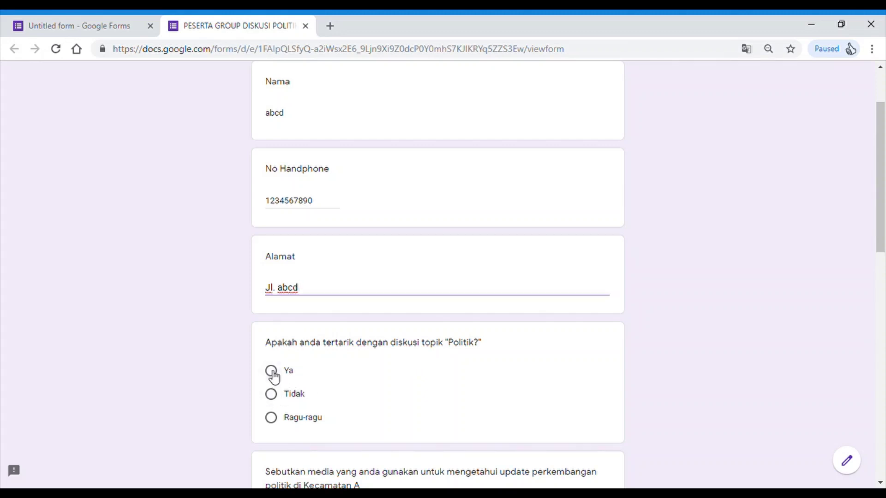
pyautogui.click(273, 373)
pyautogui.scroll(-3, 307, 342)
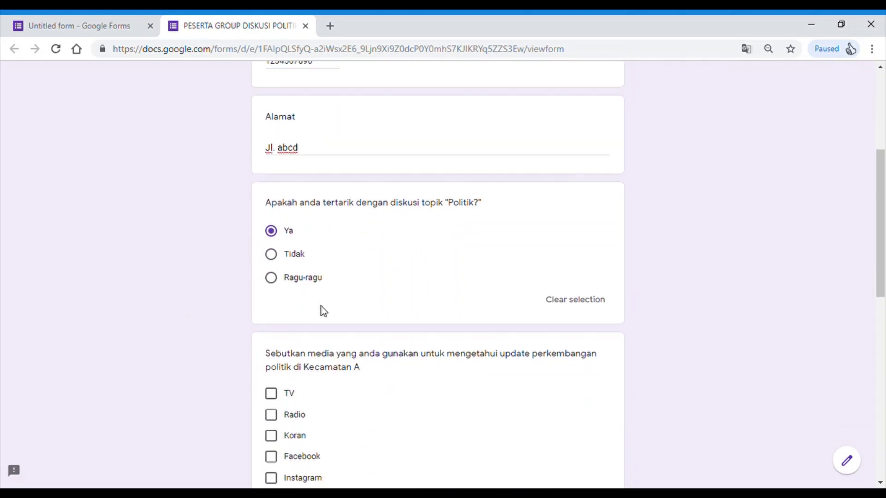
pyautogui.scroll(-2, 323, 311)
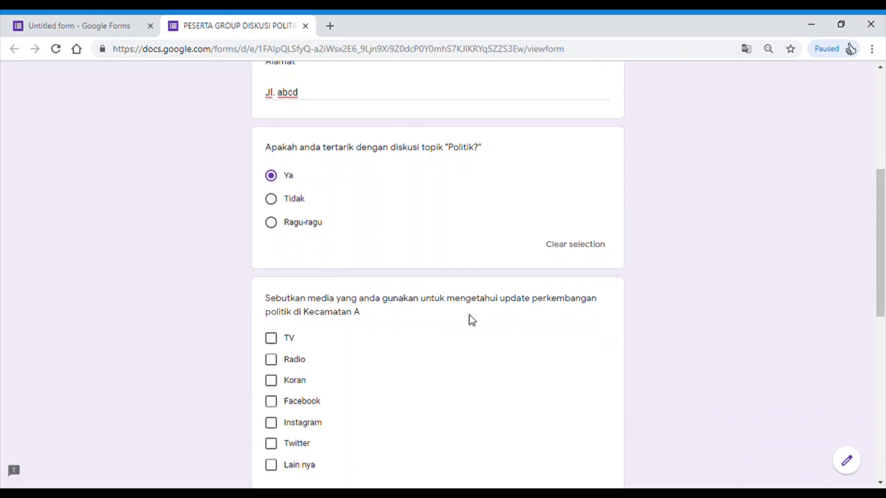
pyautogui.scroll(-1, 472, 319)
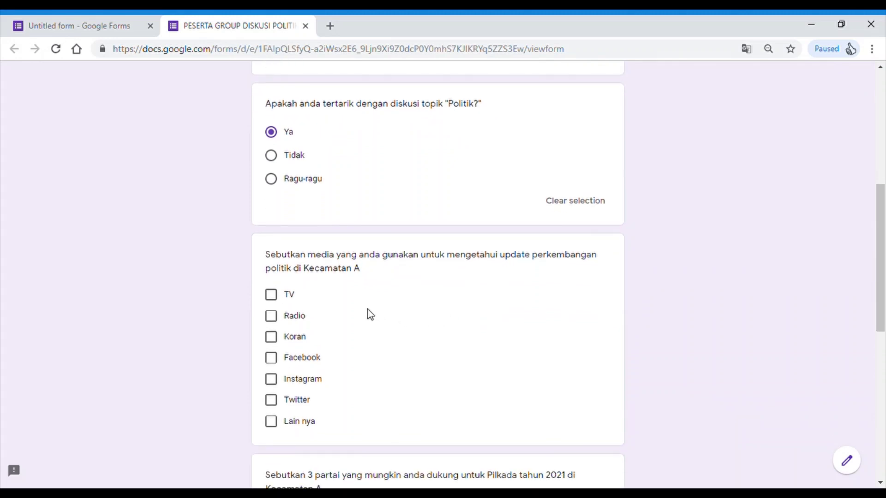
pyautogui.click(274, 299)
pyautogui.click(275, 362)
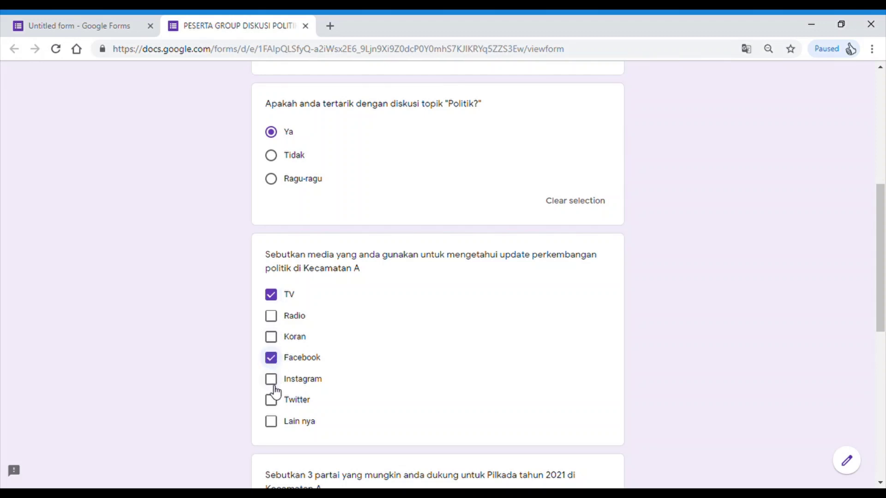
pyautogui.click(272, 401)
pyautogui.scroll(-4, 289, 378)
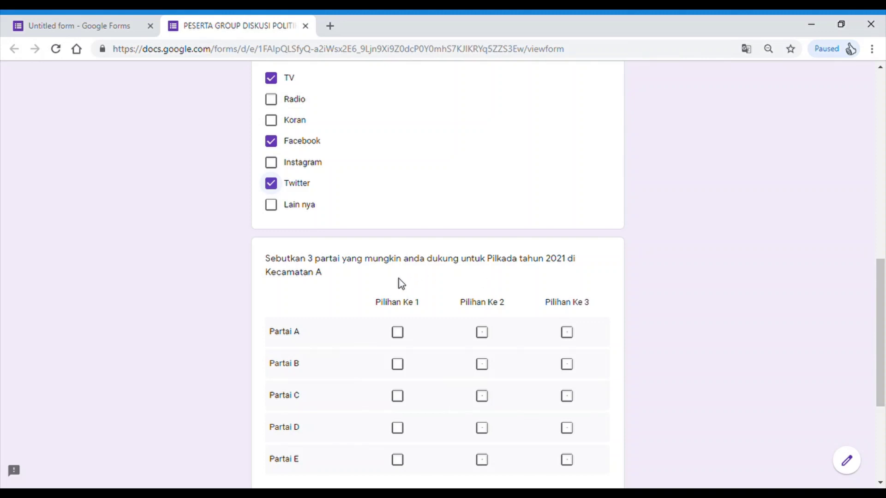
# - Rank Partai A, B and D as choices 1, 2 and 3 in the grid
pyautogui.click(398, 338)
pyautogui.click(485, 370)
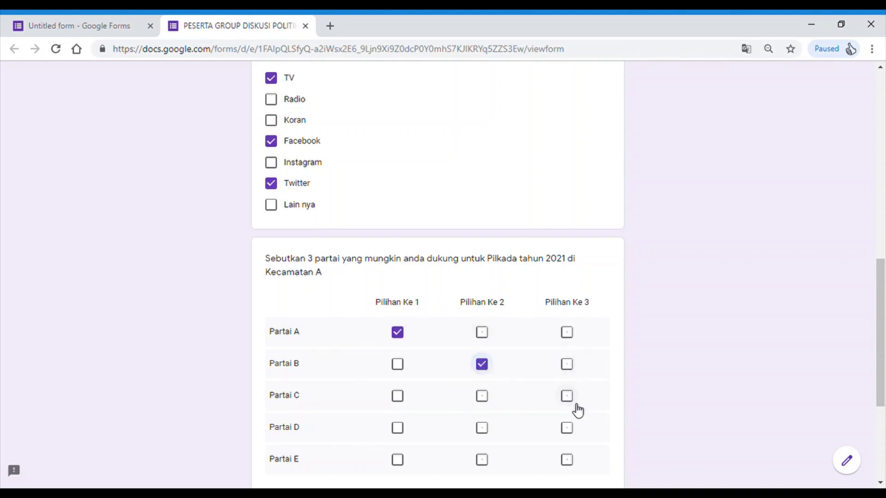
pyautogui.click(569, 429)
pyautogui.scroll(-4, 569, 427)
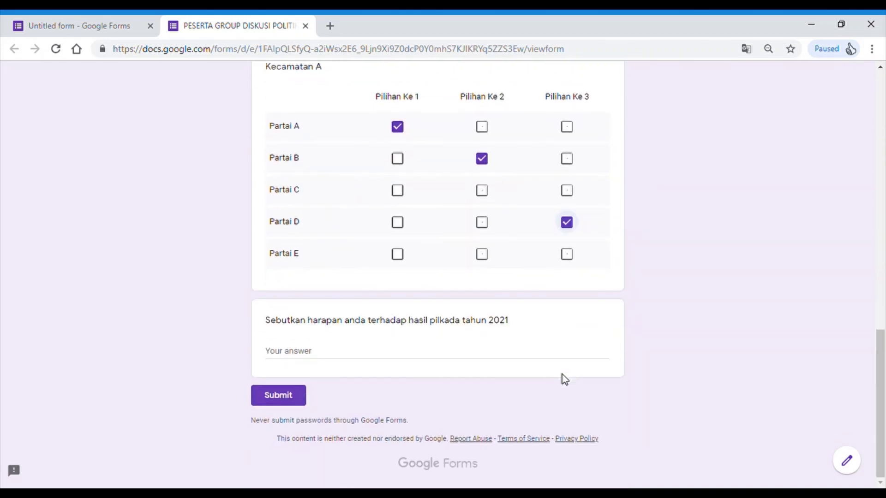
# - Answer the 2021 pilkada hopes question with placeholder text and submit the response
pyautogui.click(350, 356)
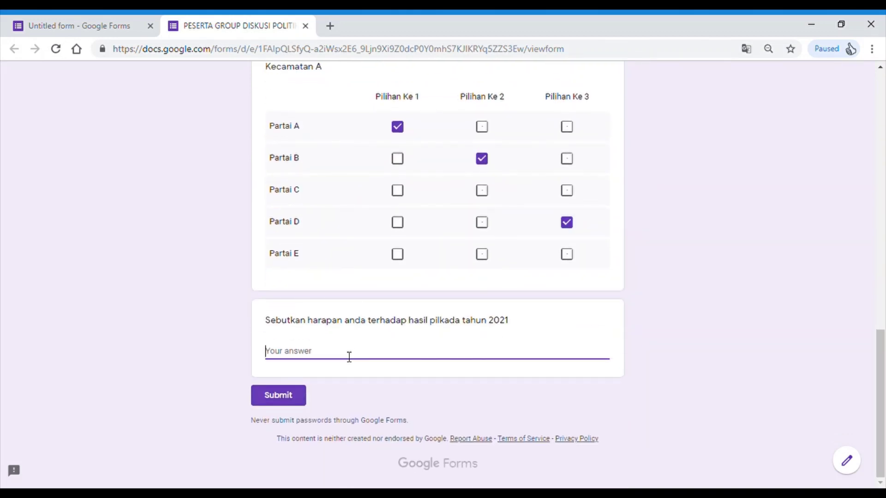
pyautogui.write('qwertyuiasdfghjkZxc')
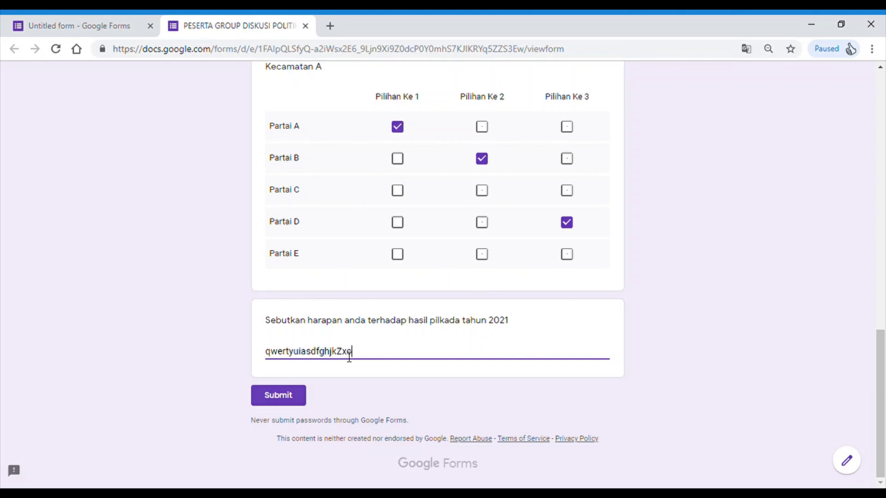
pyautogui.write('vbasdfgh.')
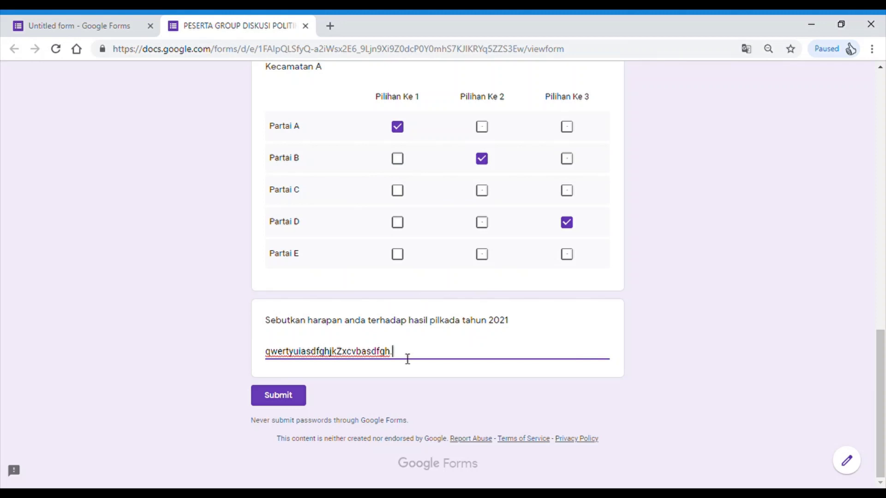
pyautogui.click(282, 397)
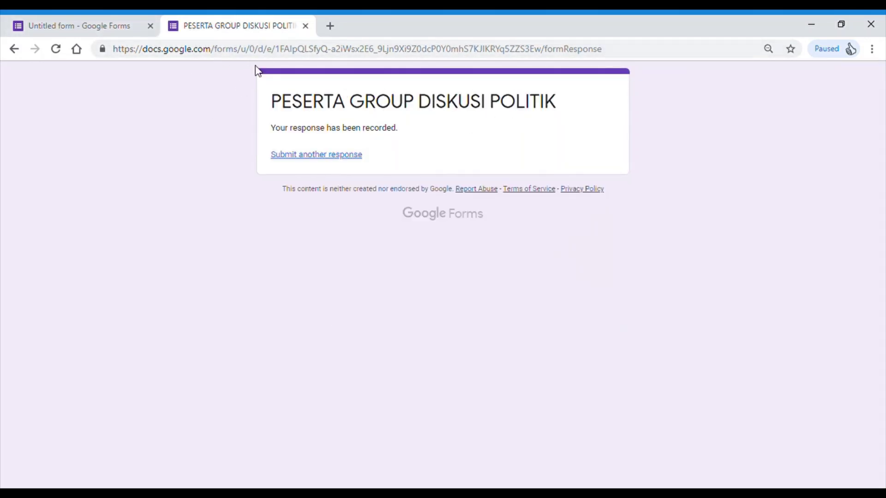
# - Open the editor's Responses tab and scroll to the charts showing Ya at 100%
pyautogui.click(86, 26)
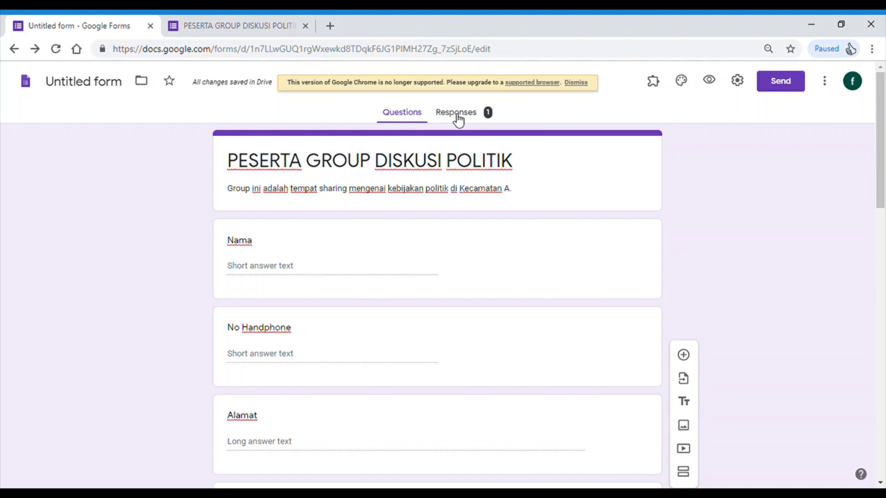
pyautogui.click(458, 118)
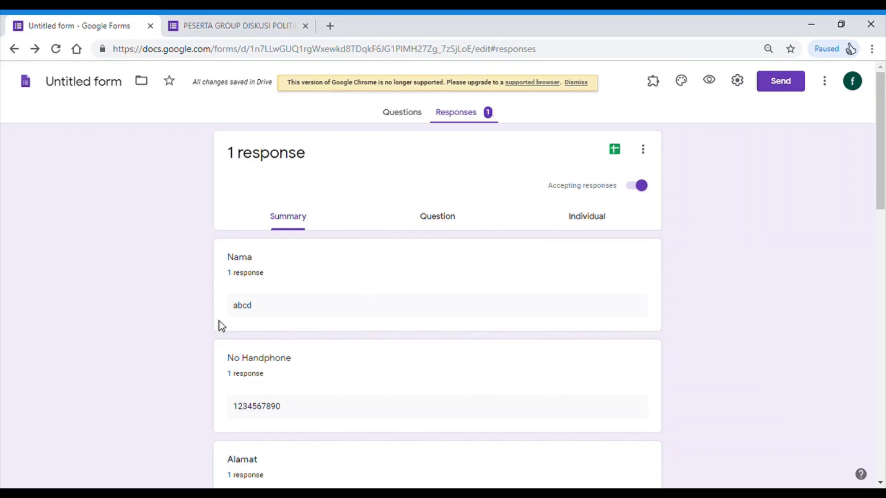
pyautogui.scroll(-4, 265, 326)
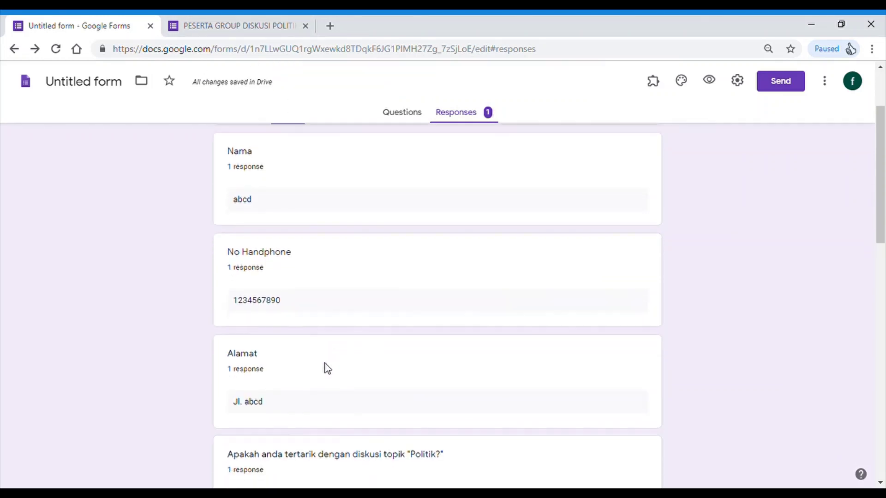
pyautogui.scroll(-2, 279, 387)
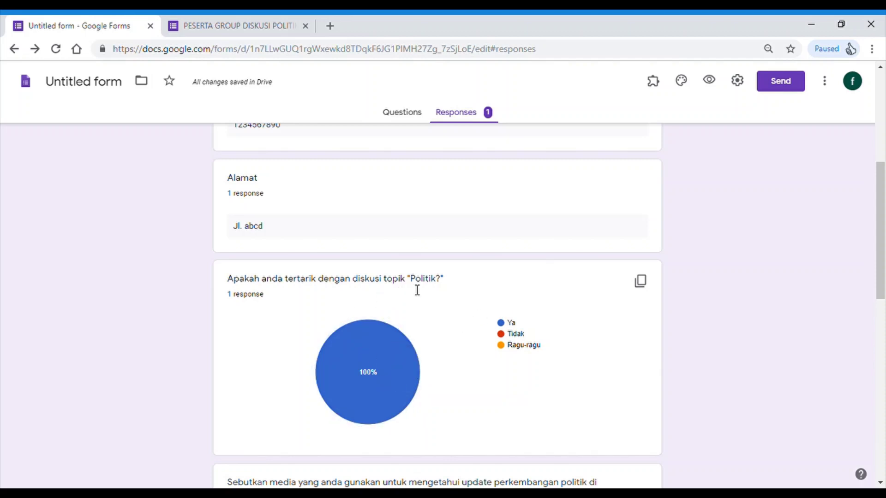
pyautogui.moveTo(345, 339)
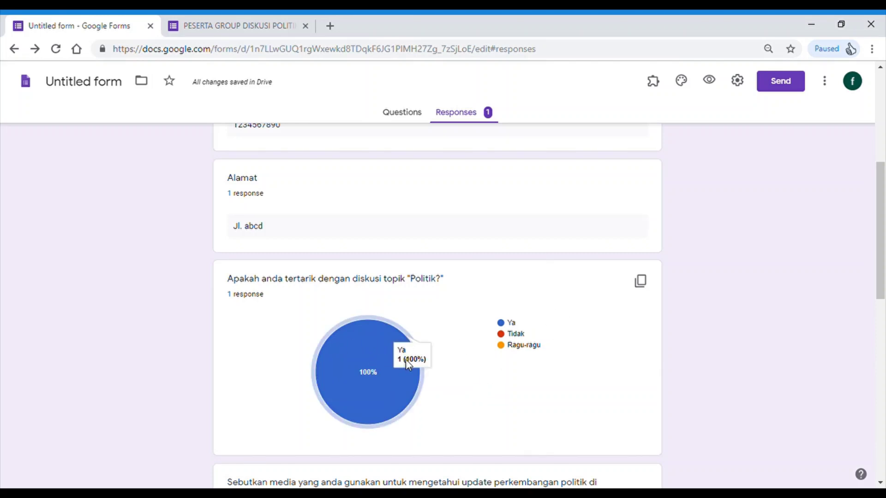
pyautogui.scroll(-2, 421, 372)
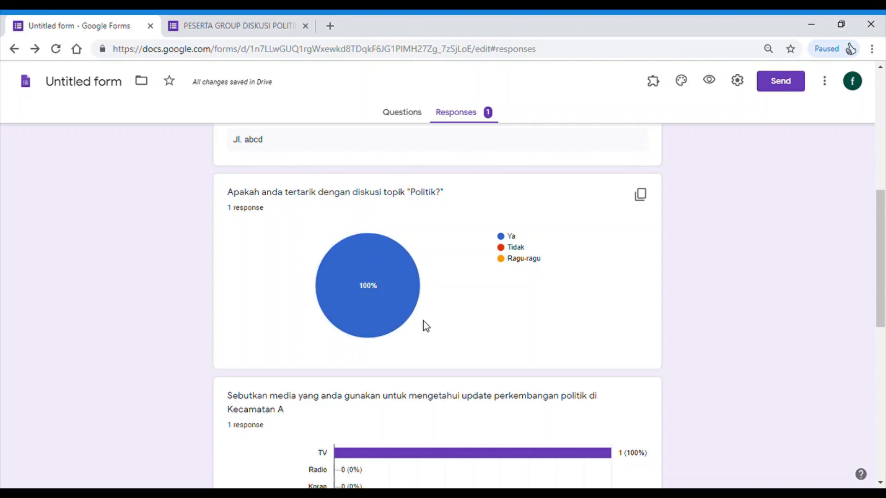
pyautogui.moveTo(375, 258)
pyautogui.scroll(-3, 366, 333)
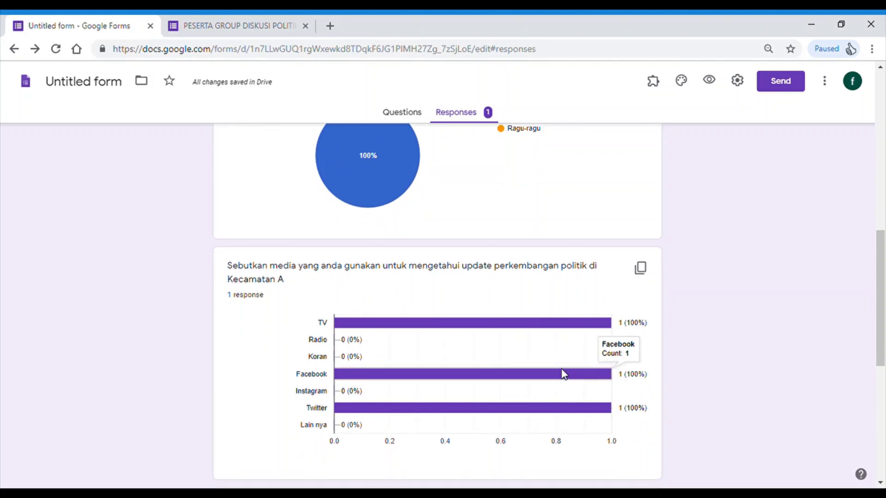
pyautogui.scroll(-1, 352, 384)
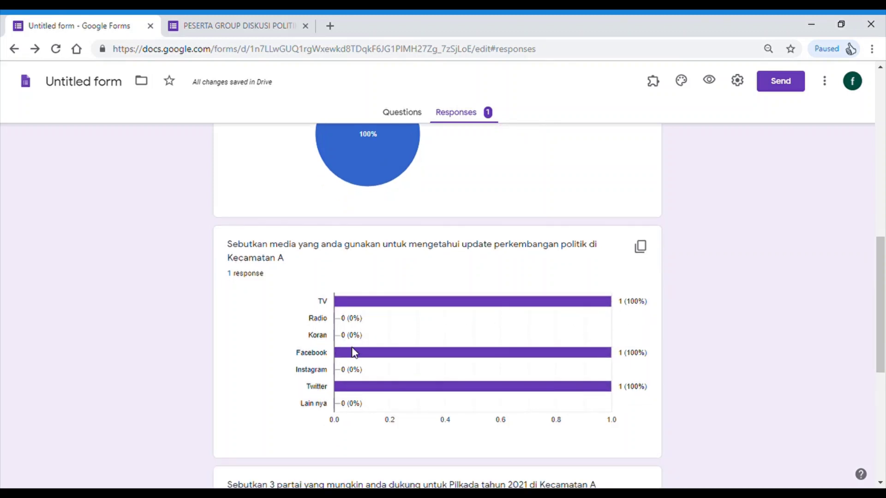
pyautogui.scroll(-2, 625, 364)
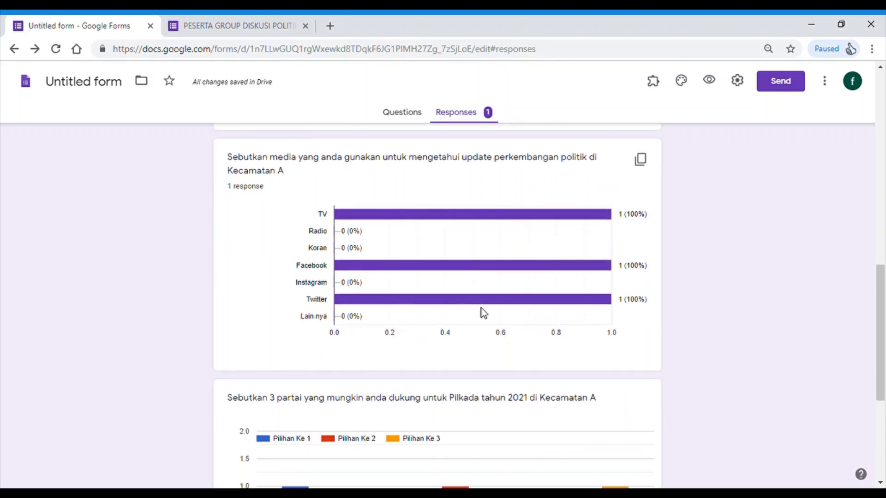
pyautogui.scroll(-3, 478, 351)
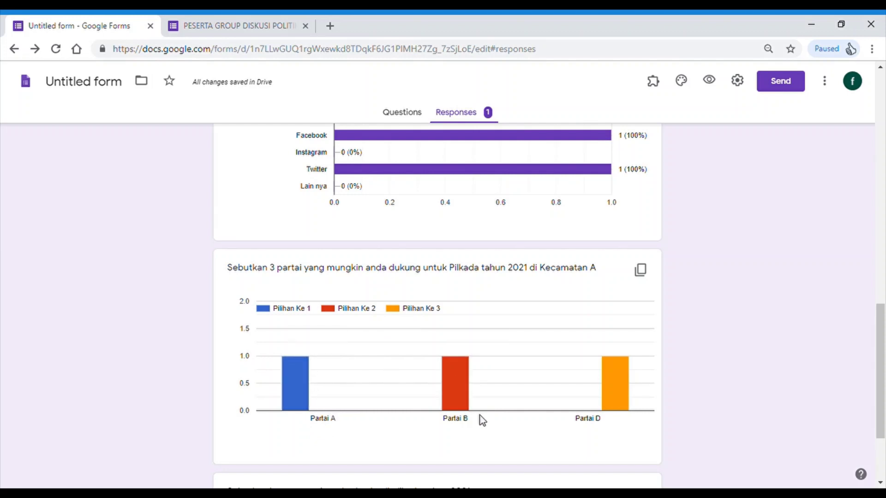
pyautogui.scroll(-3, 618, 397)
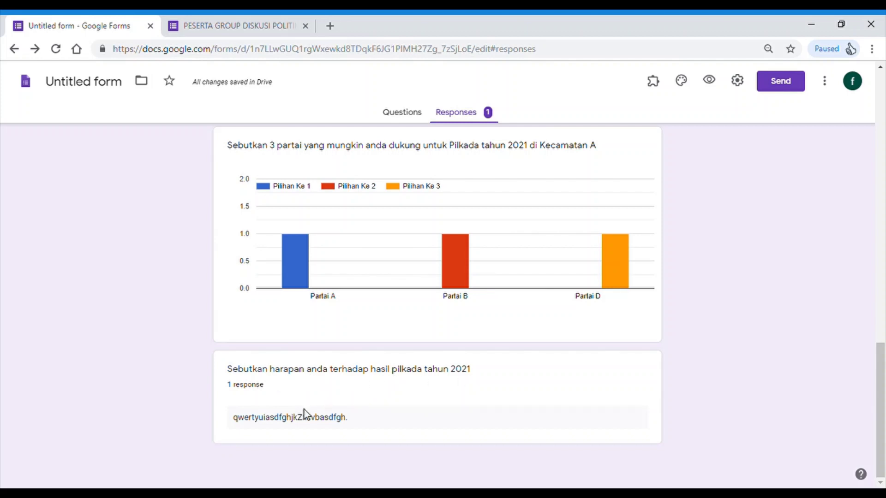
pyautogui.scroll(12, 534, 305)
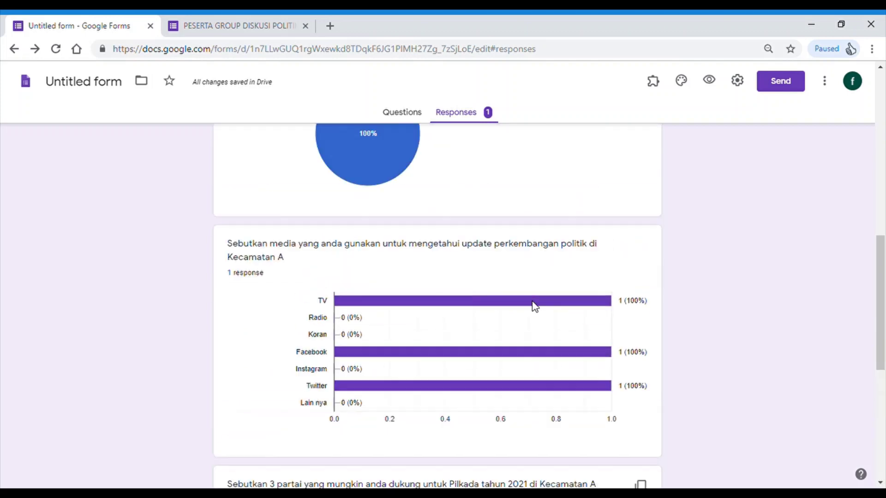
pyautogui.scroll(-10, 535, 305)
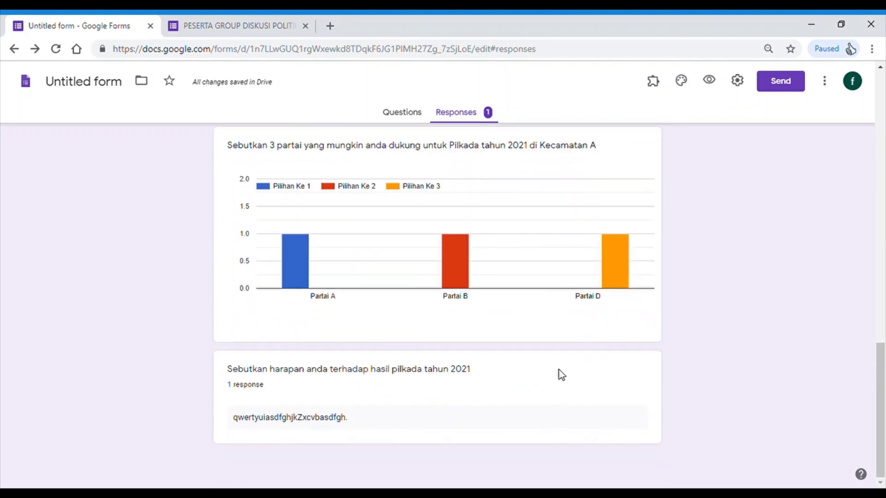
pyautogui.scroll(10, 560, 374)
pyautogui.scroll(10, 543, 339)
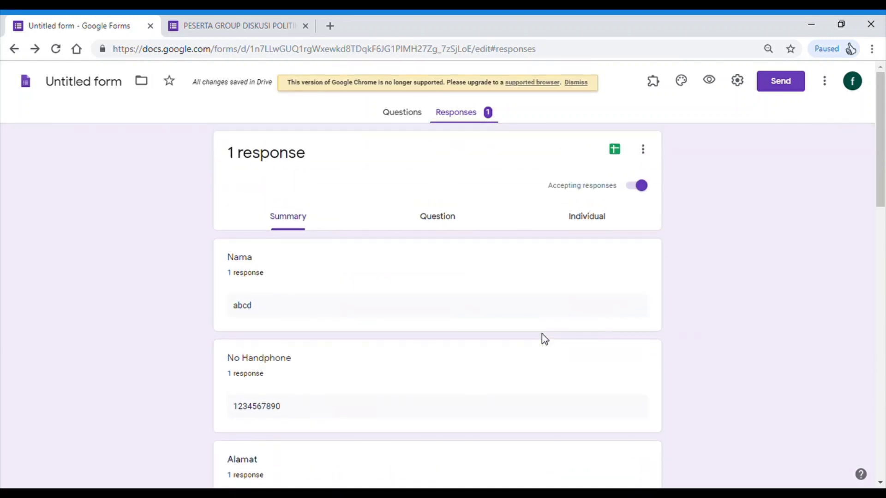
# - Create the linked spreadsheet 'Untitled form (Responses)' and go back to the Forms response summary
pyautogui.click(615, 150)
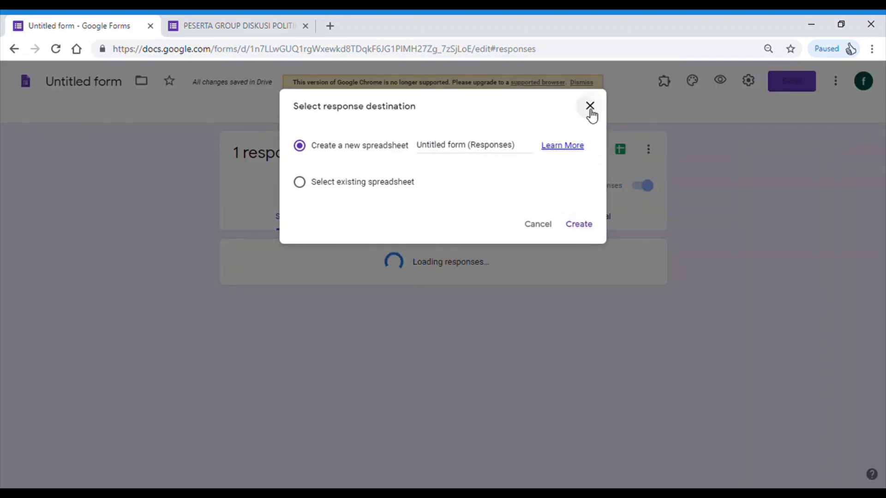
pyautogui.click(590, 107)
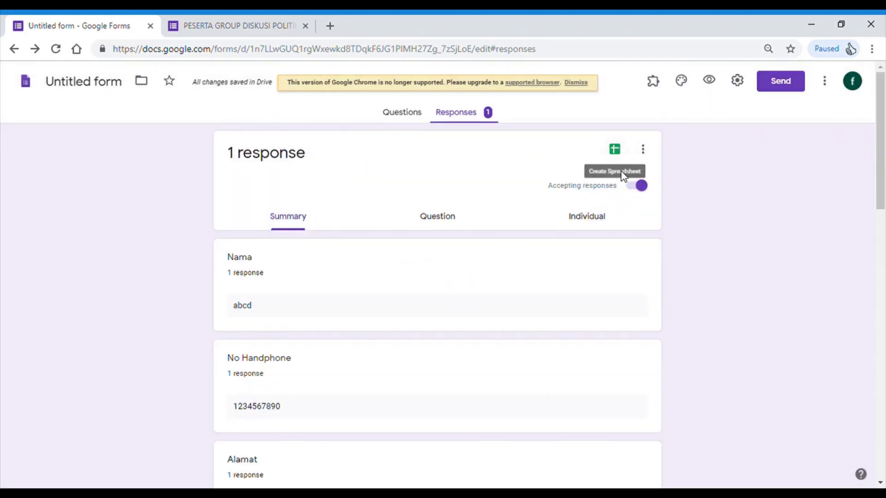
pyautogui.click(618, 150)
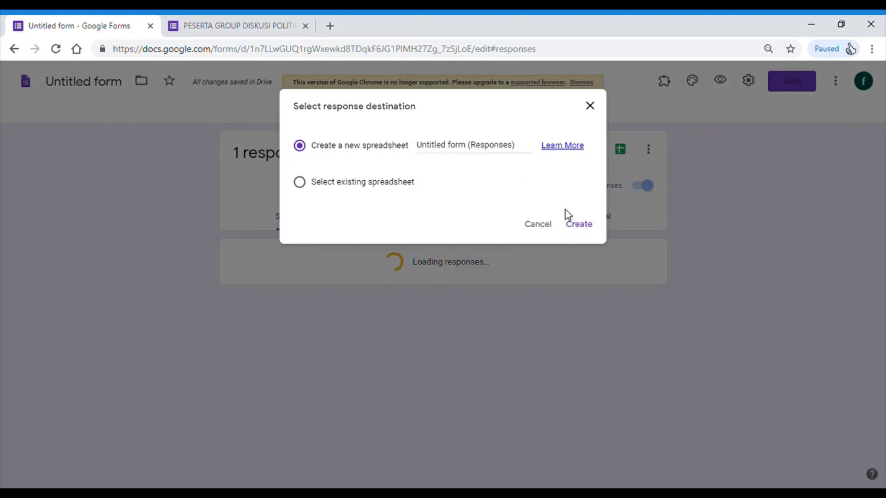
pyautogui.click(584, 225)
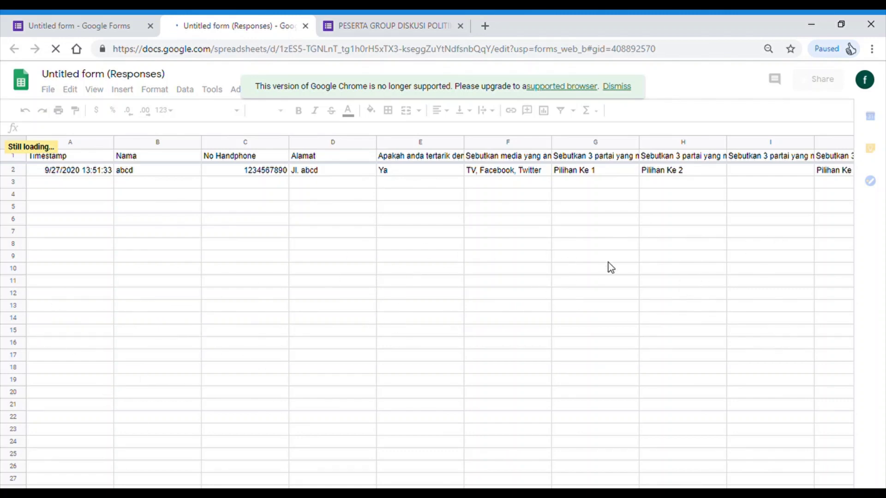
pyautogui.click(109, 26)
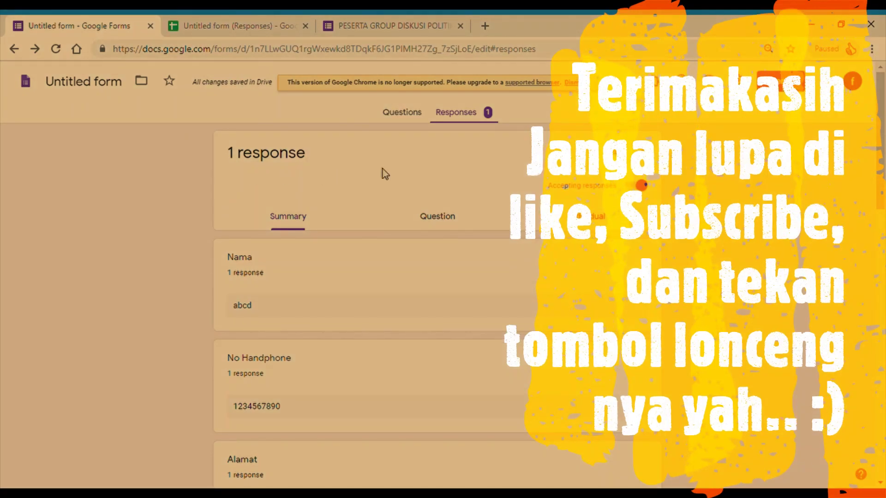
pyautogui.scroll(-2, 522, 279)
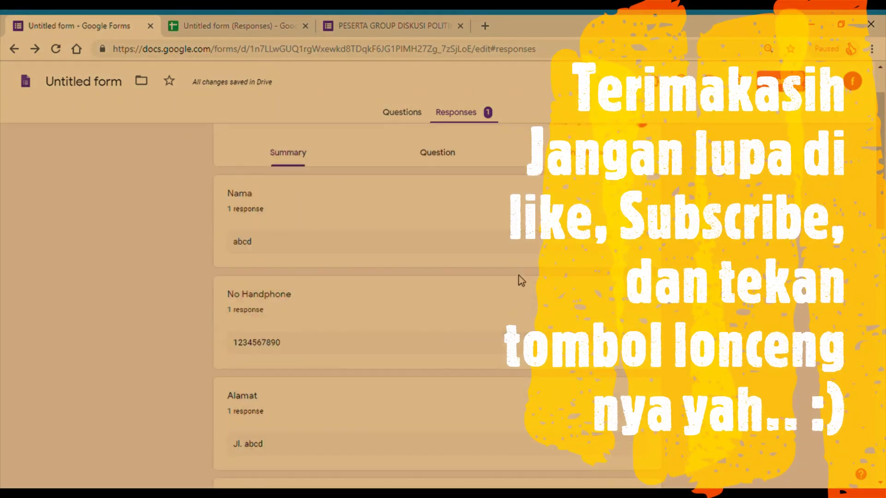
pyautogui.scroll(3, 519, 276)
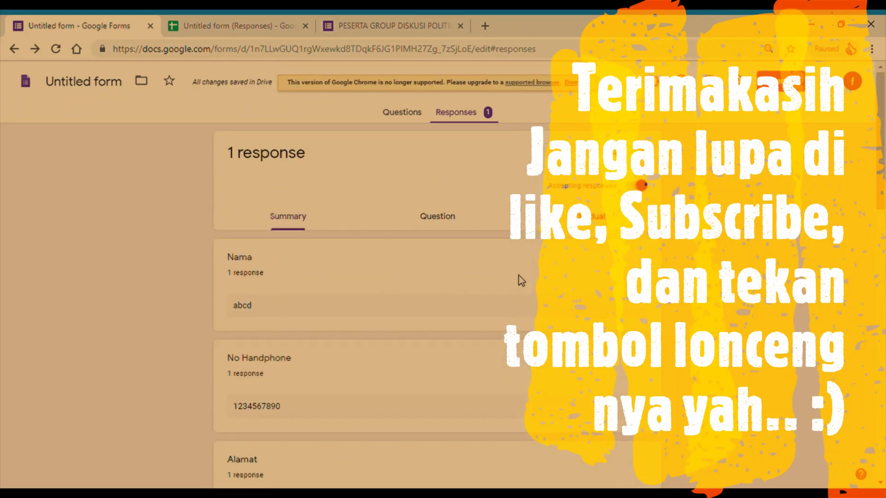